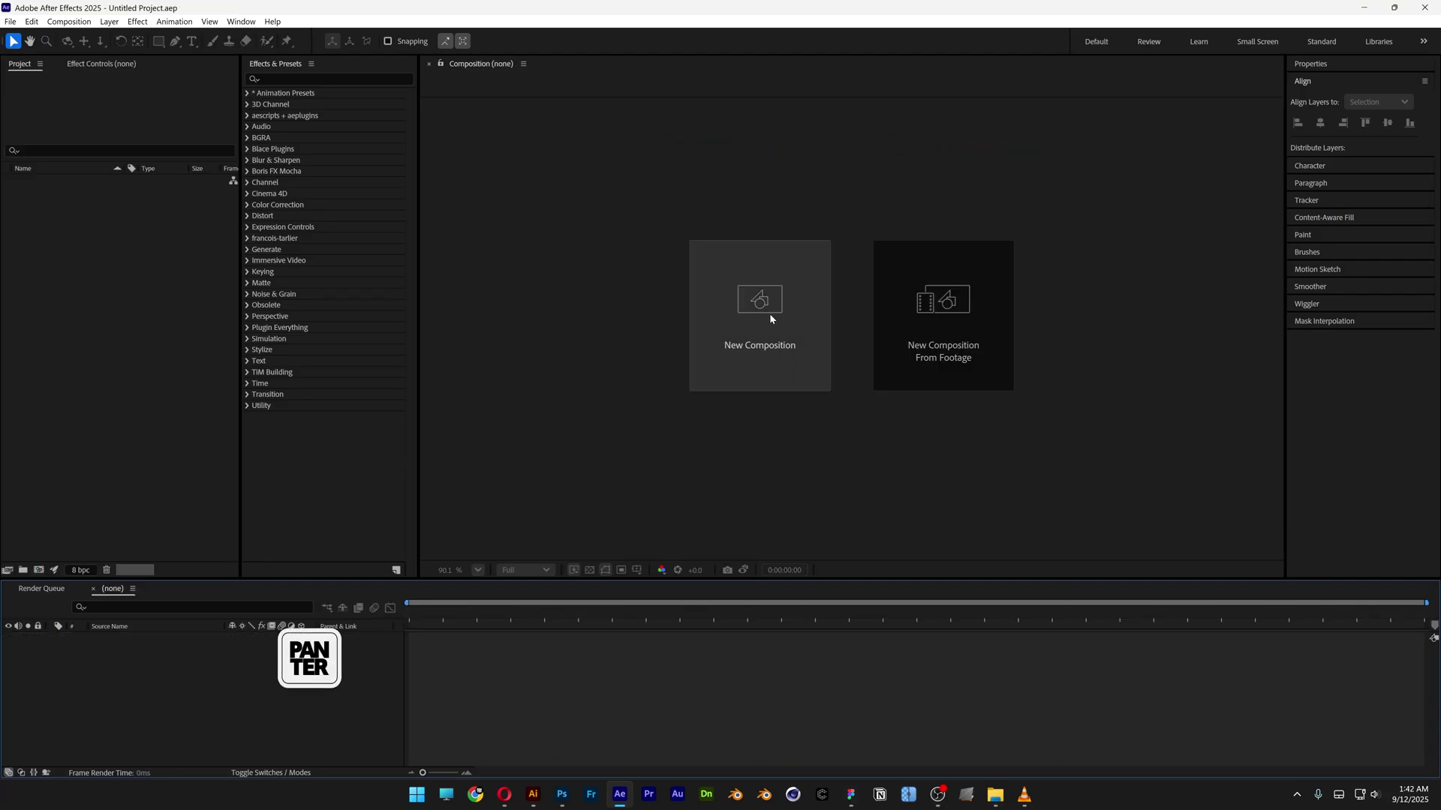
Create a 1920×1080, 29.97 fps, three-second composition named 'Final Comp', then pick the Type tool
click(769, 313)
click(727, 293)
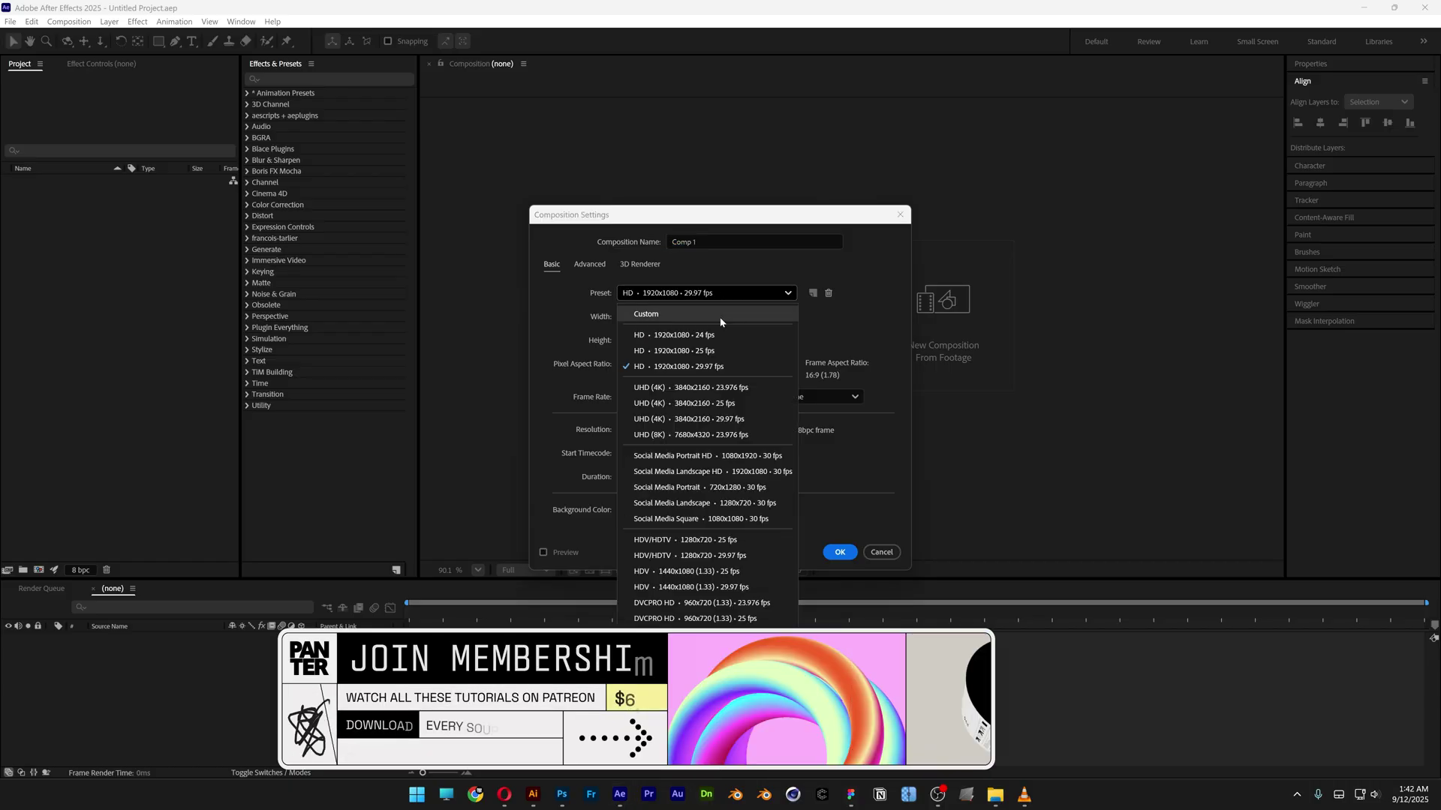
click(729, 368)
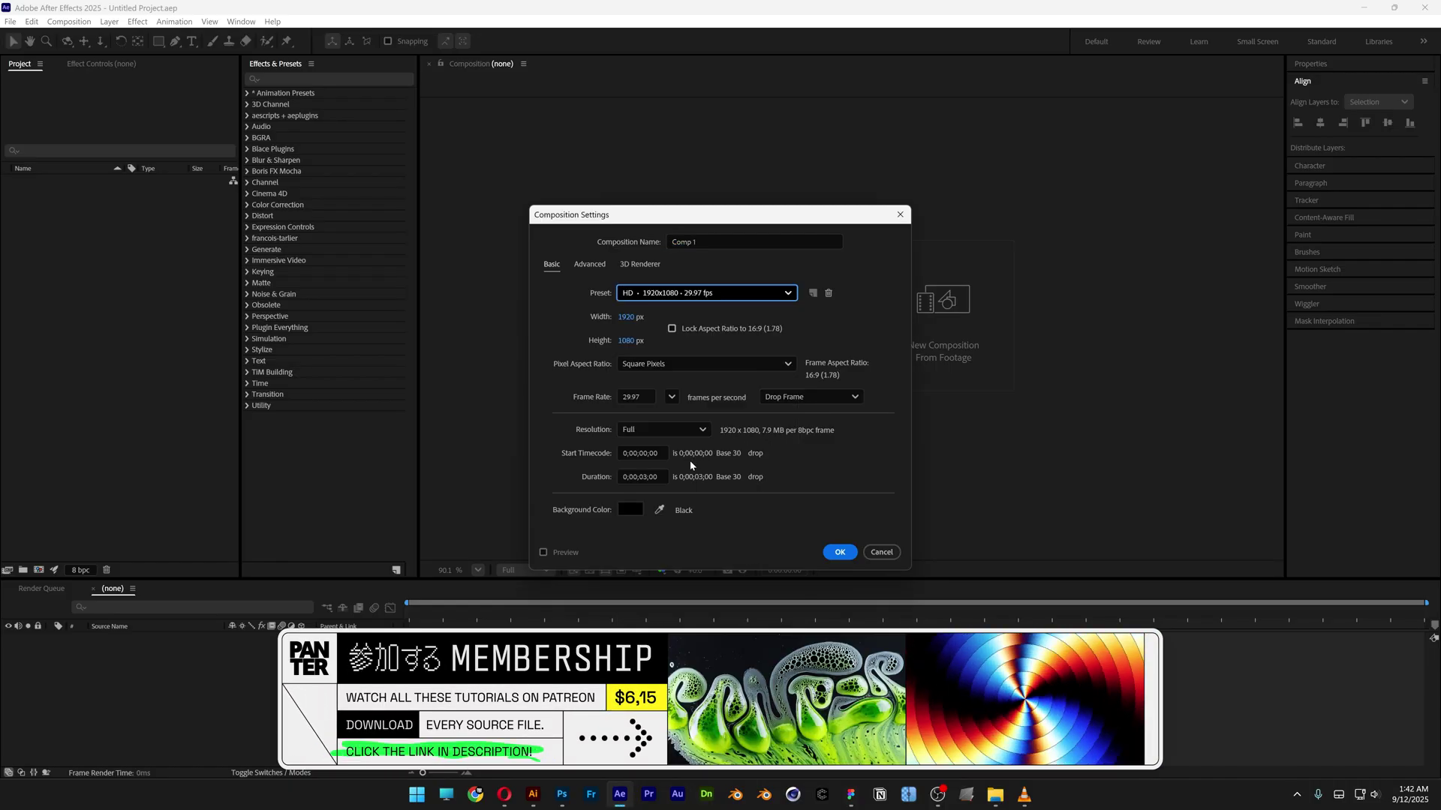
drag(629, 477, 659, 477)
click(710, 241)
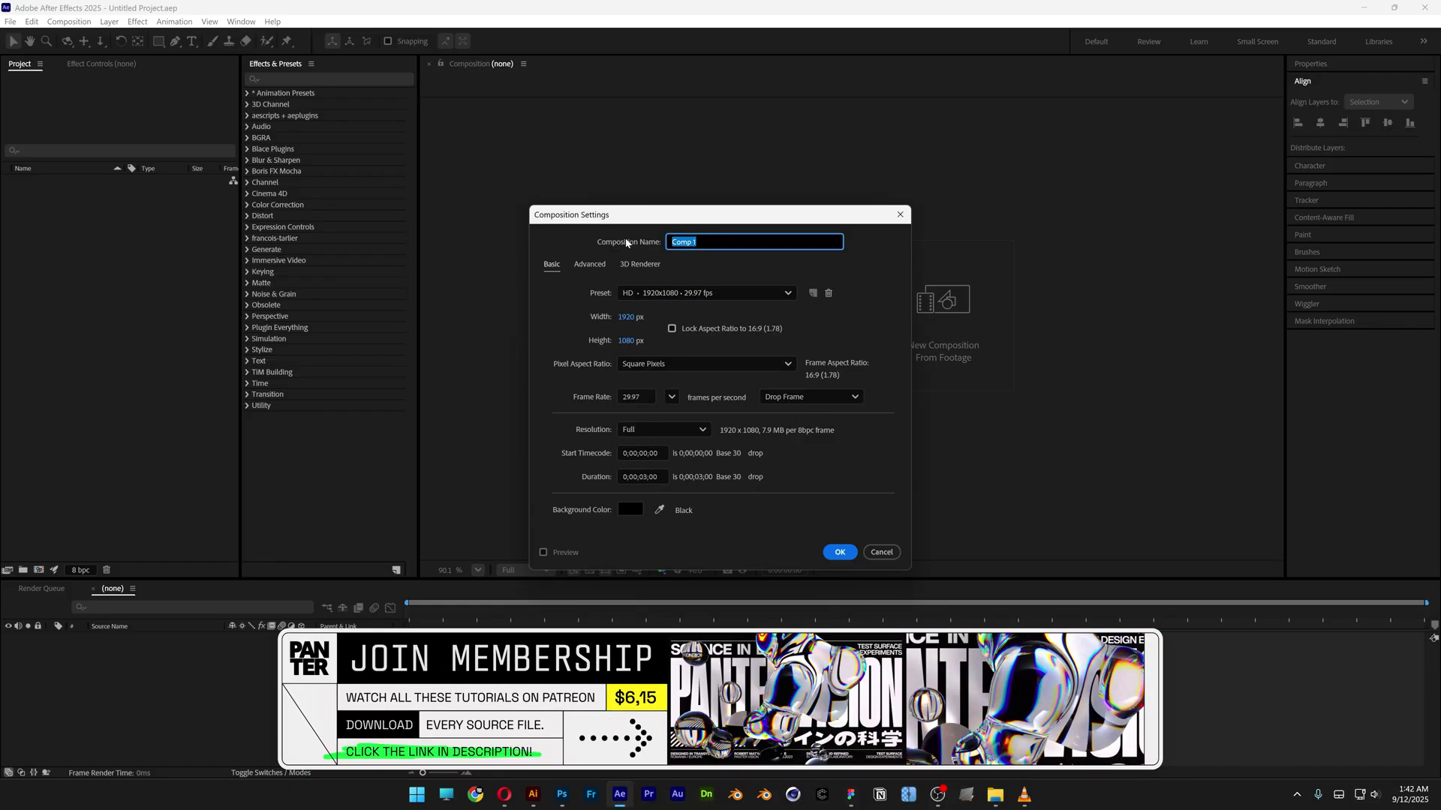
text(Final Comp)
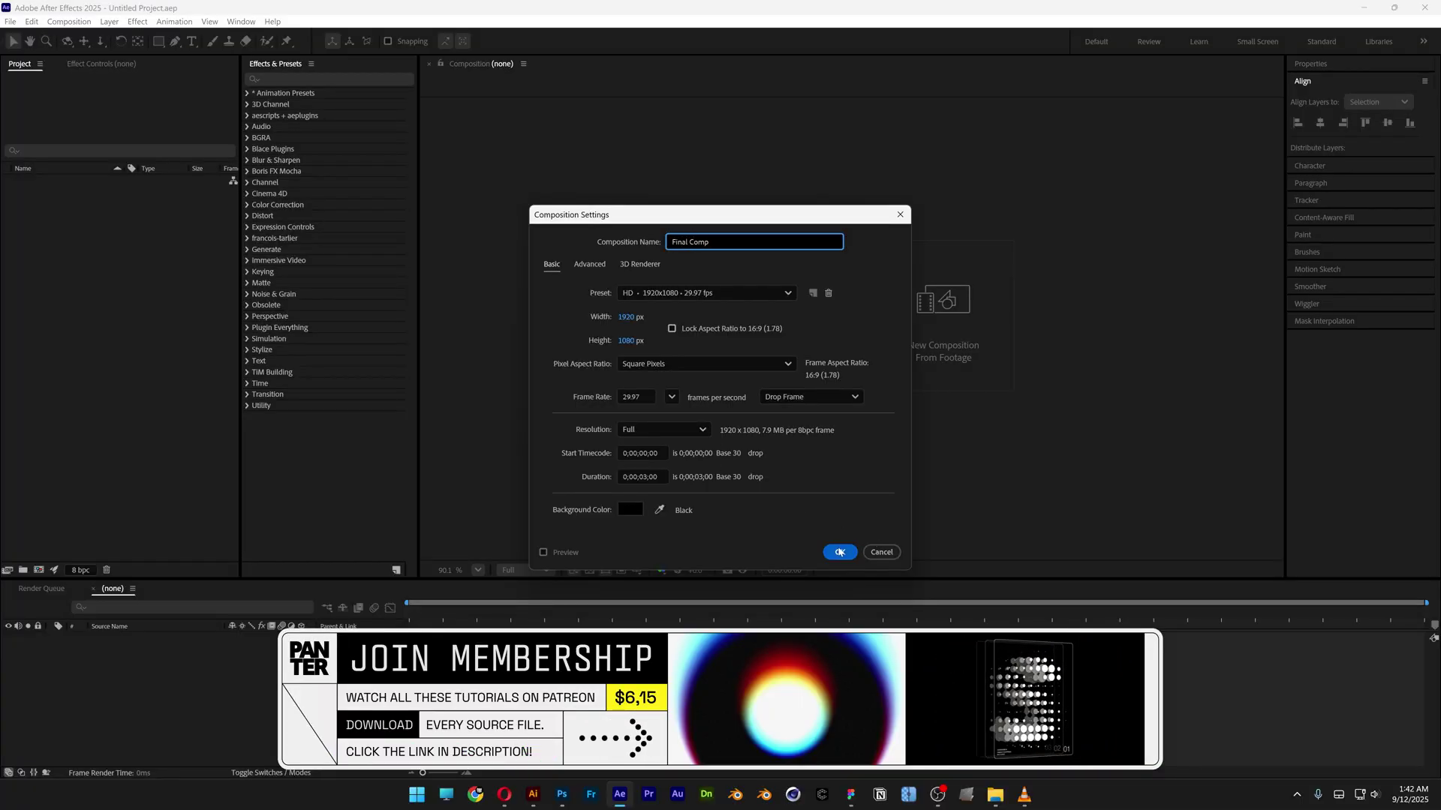
click(840, 552)
click(191, 42)
Type the text PANTER on two lines, 'PAN' over 'TER'
key(ctrl+alt+shift+t)
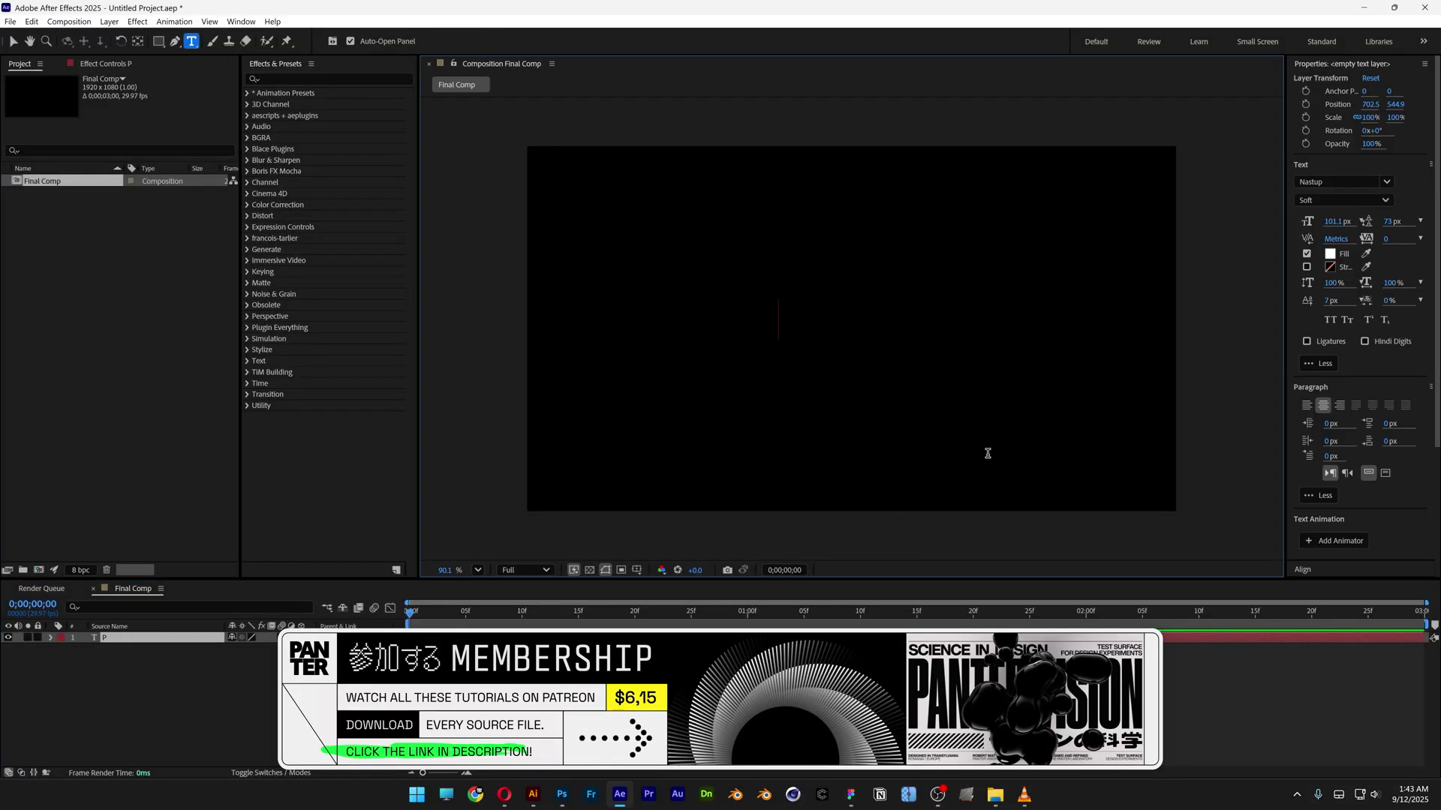
text(PAN)
key(Return)
text(TER)
key(Escape)
key(v)
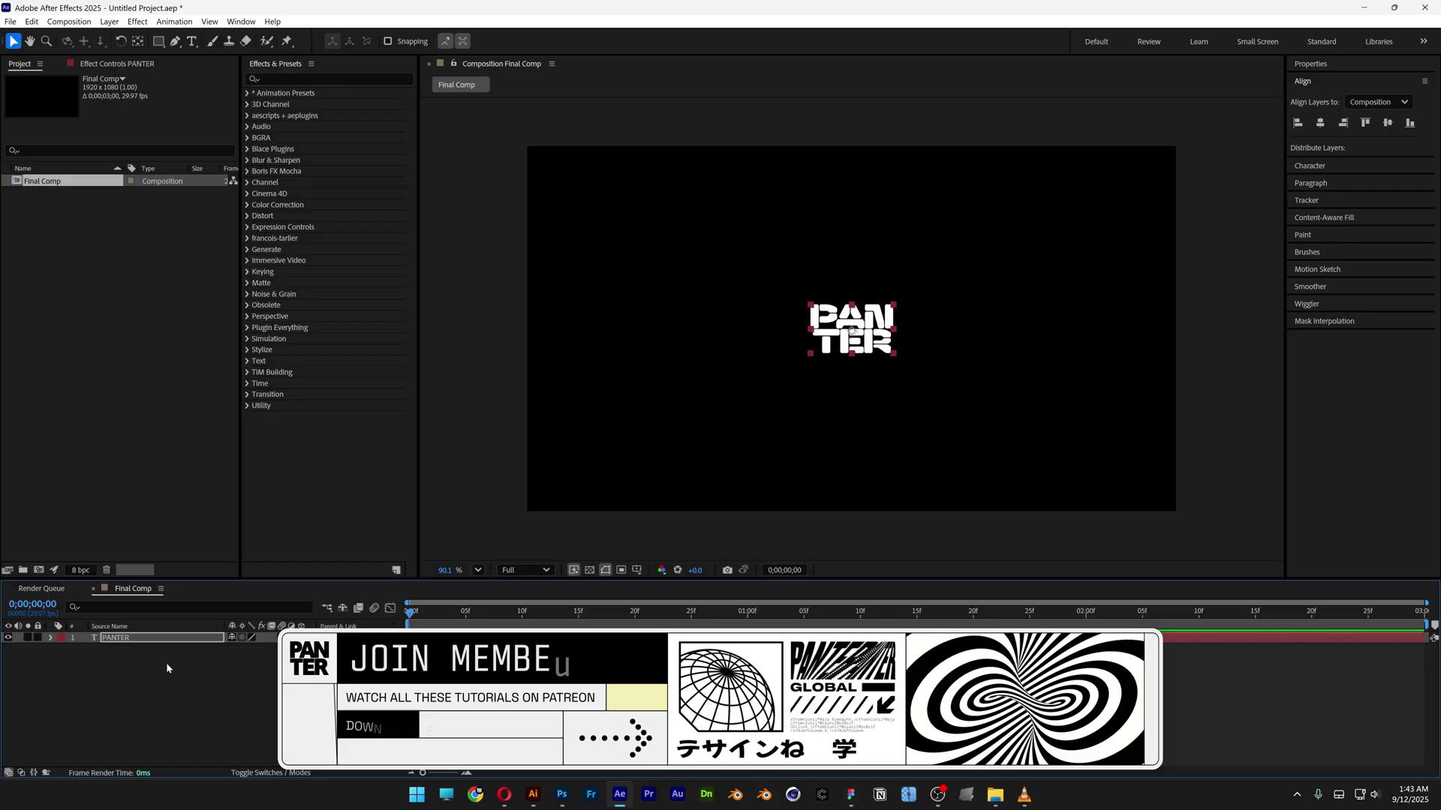
Duplicate the PANTER text layer into nine copies, PANTER through PANTER 9
click(154, 639)
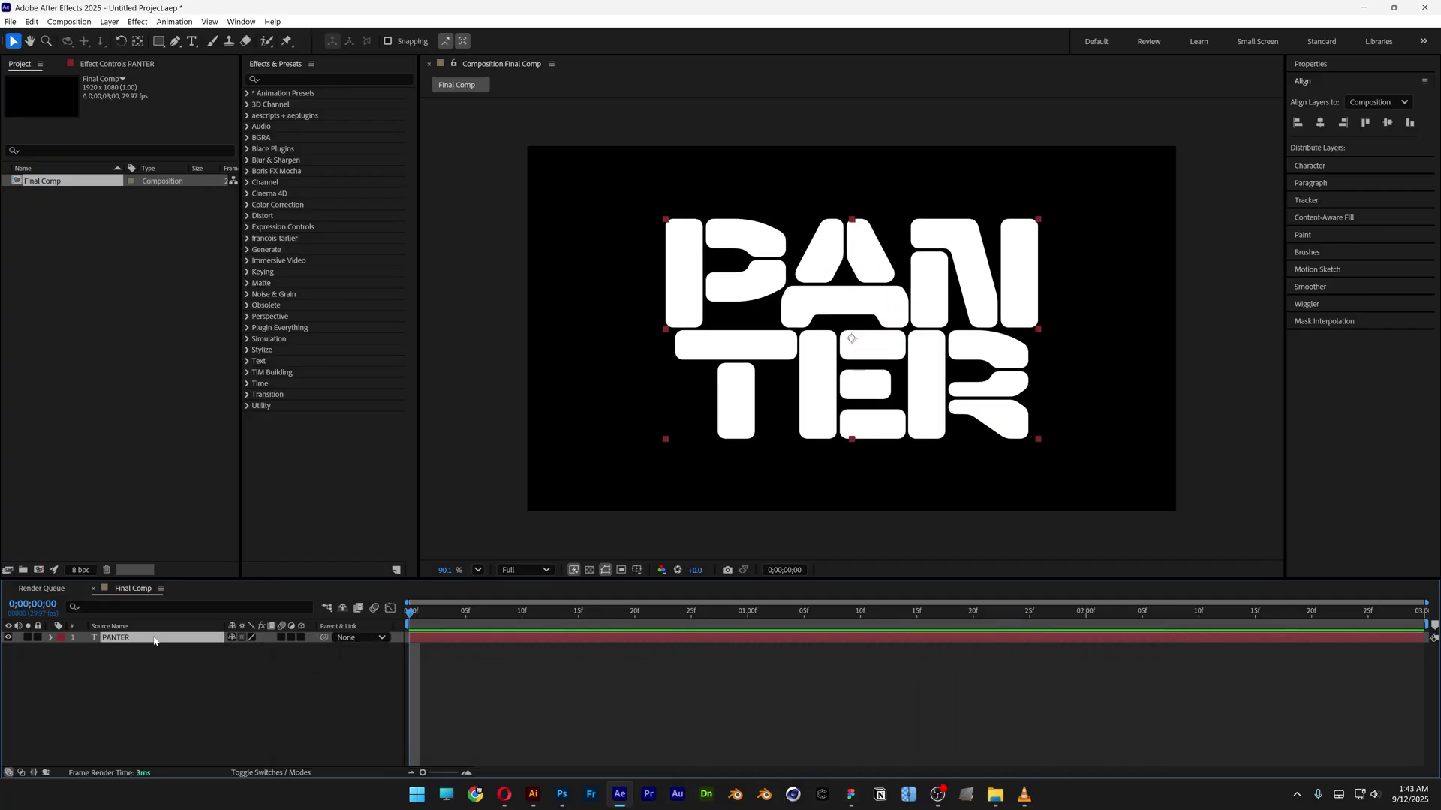
key(ctrl+d)
key(ctrl+d)
key(ctrl+d)
key(ctrl+d)
key(ctrl+d)
key(ctrl+d)
key(ctrl+d)
key(ctrl+d)
key(ctrl+d)
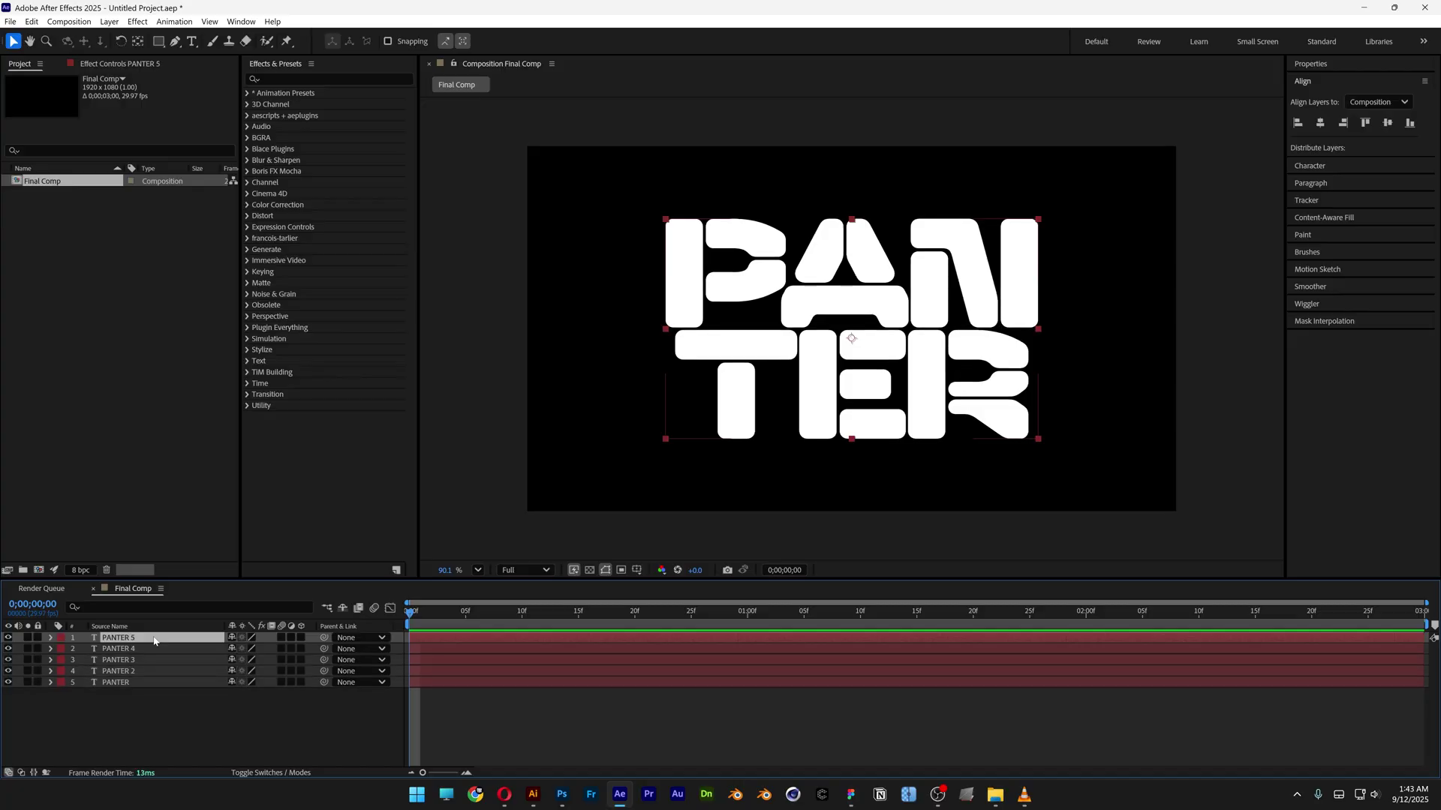
key(ctrl+z)
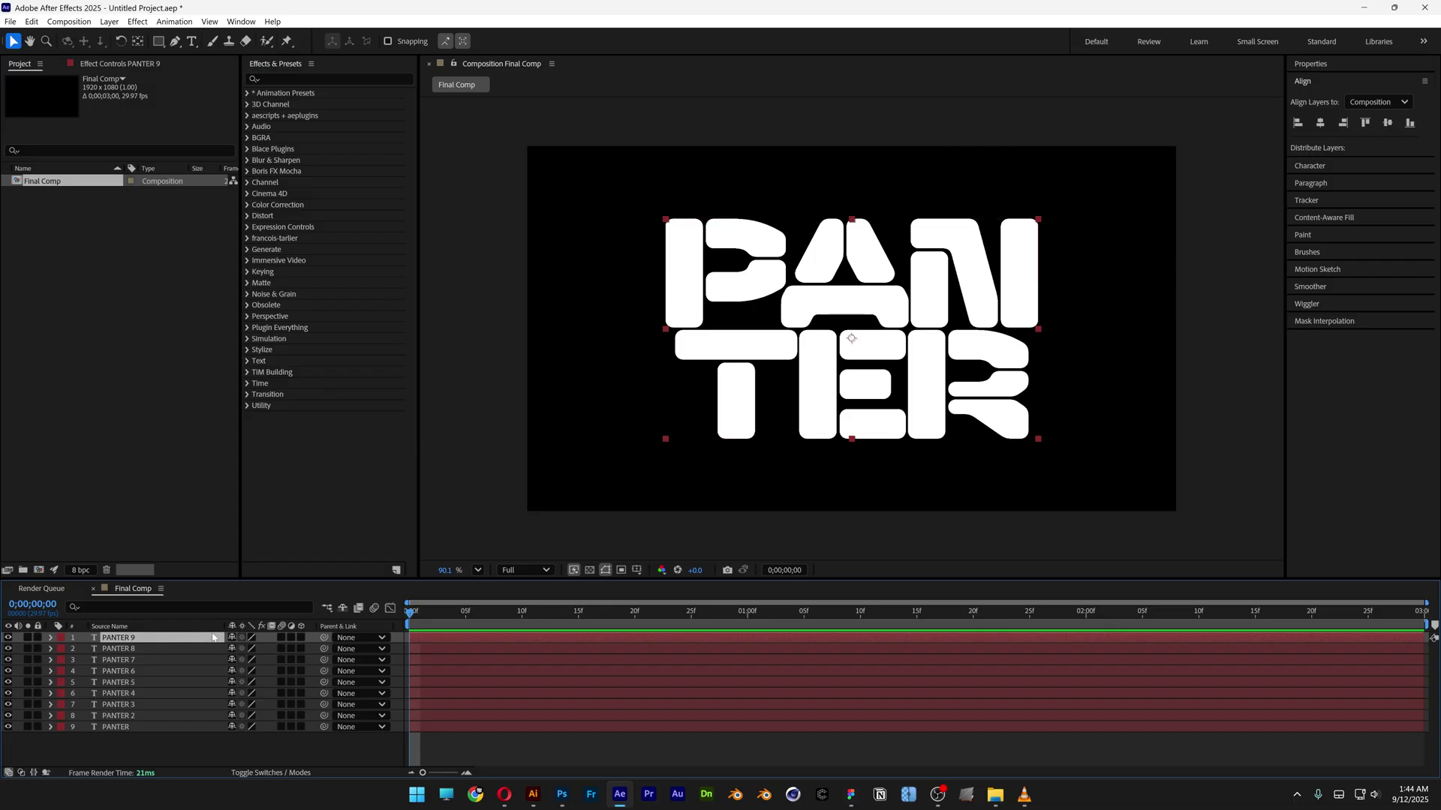
Show a proportional grid over the composition and pick the Rectangle tool
click(635, 572)
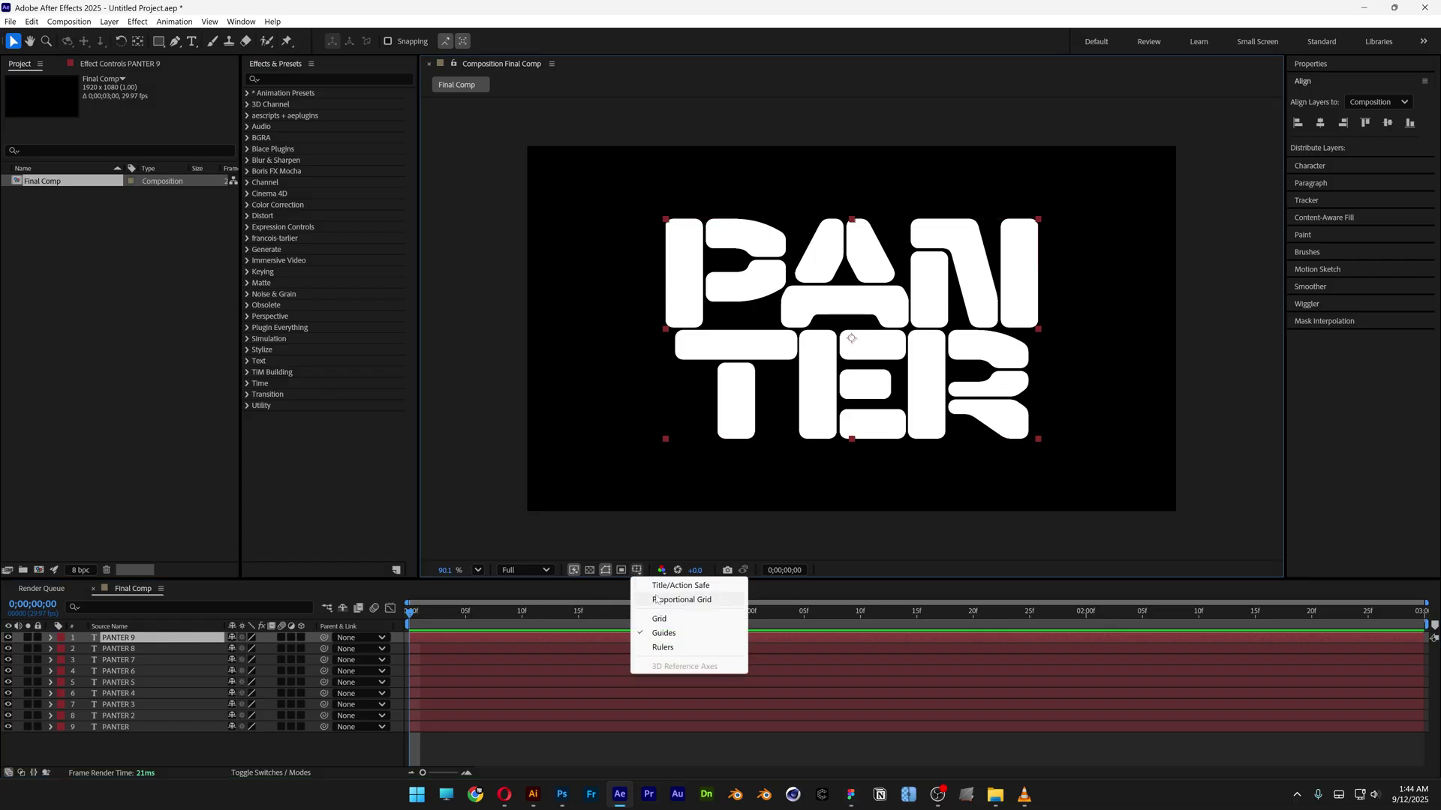
click(718, 603)
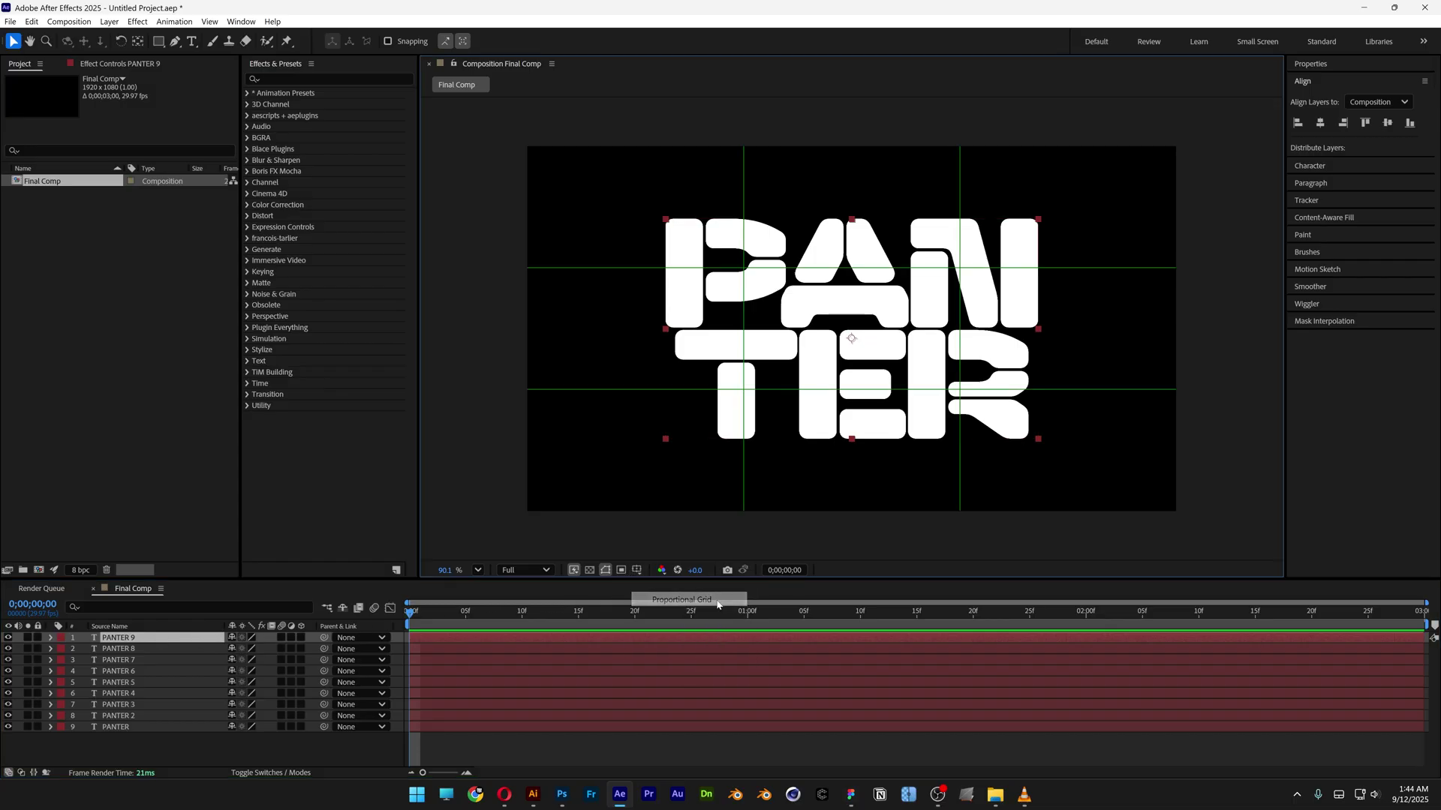
click(160, 45)
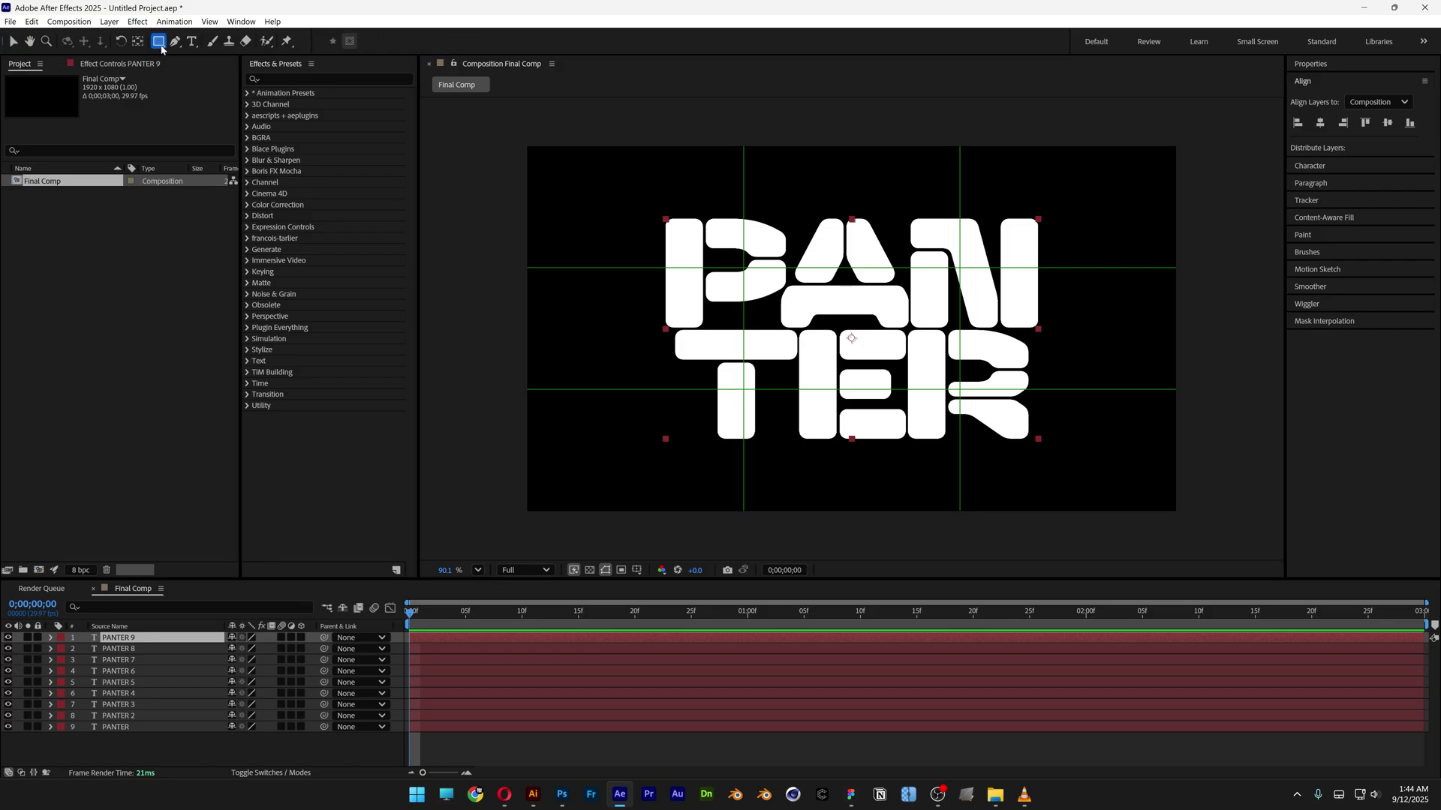
Mask a different letter piece on each layer: PANTER 9, 8, 7, 6 and PANTER
click(145, 640)
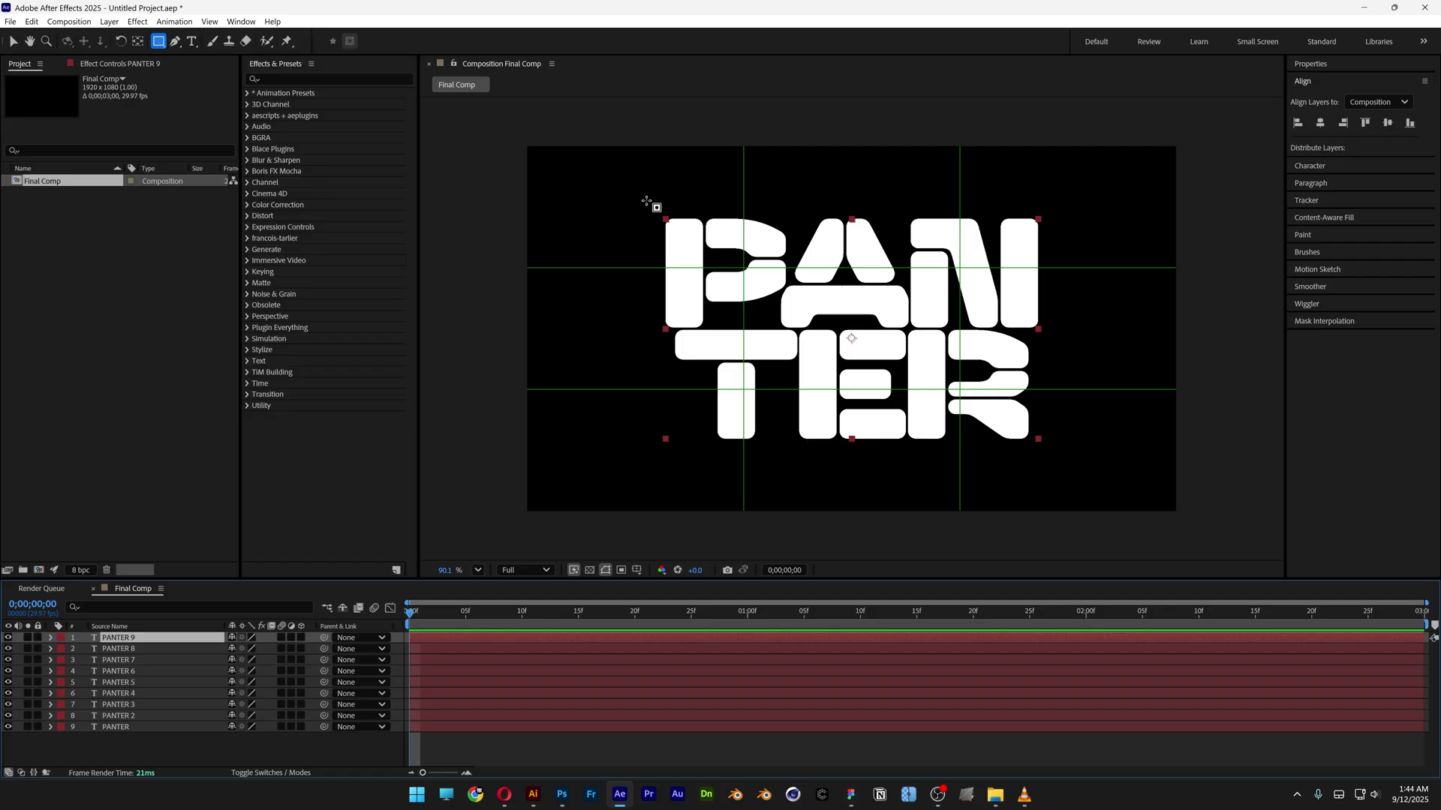
drag(646, 203, 764, 282)
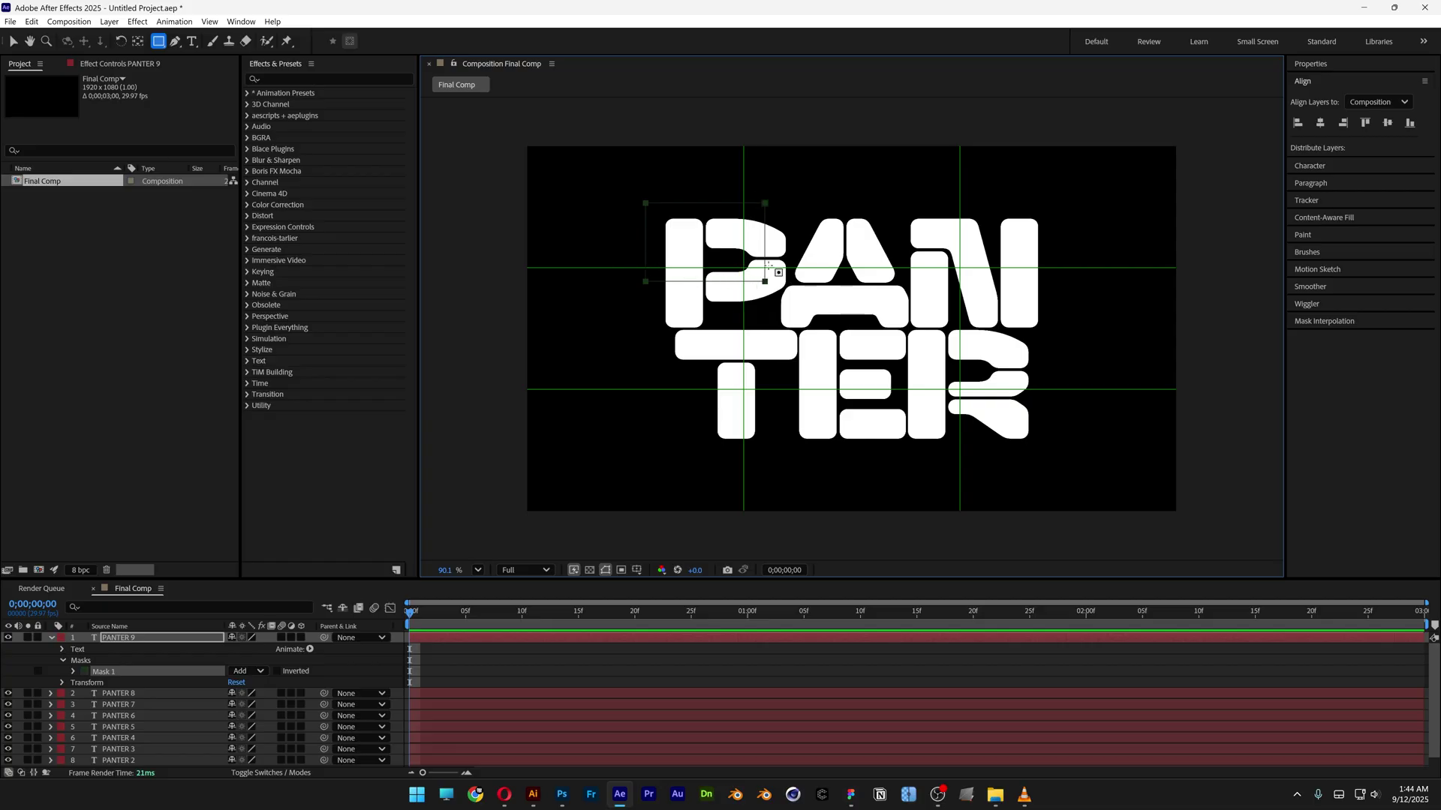
click(135, 695)
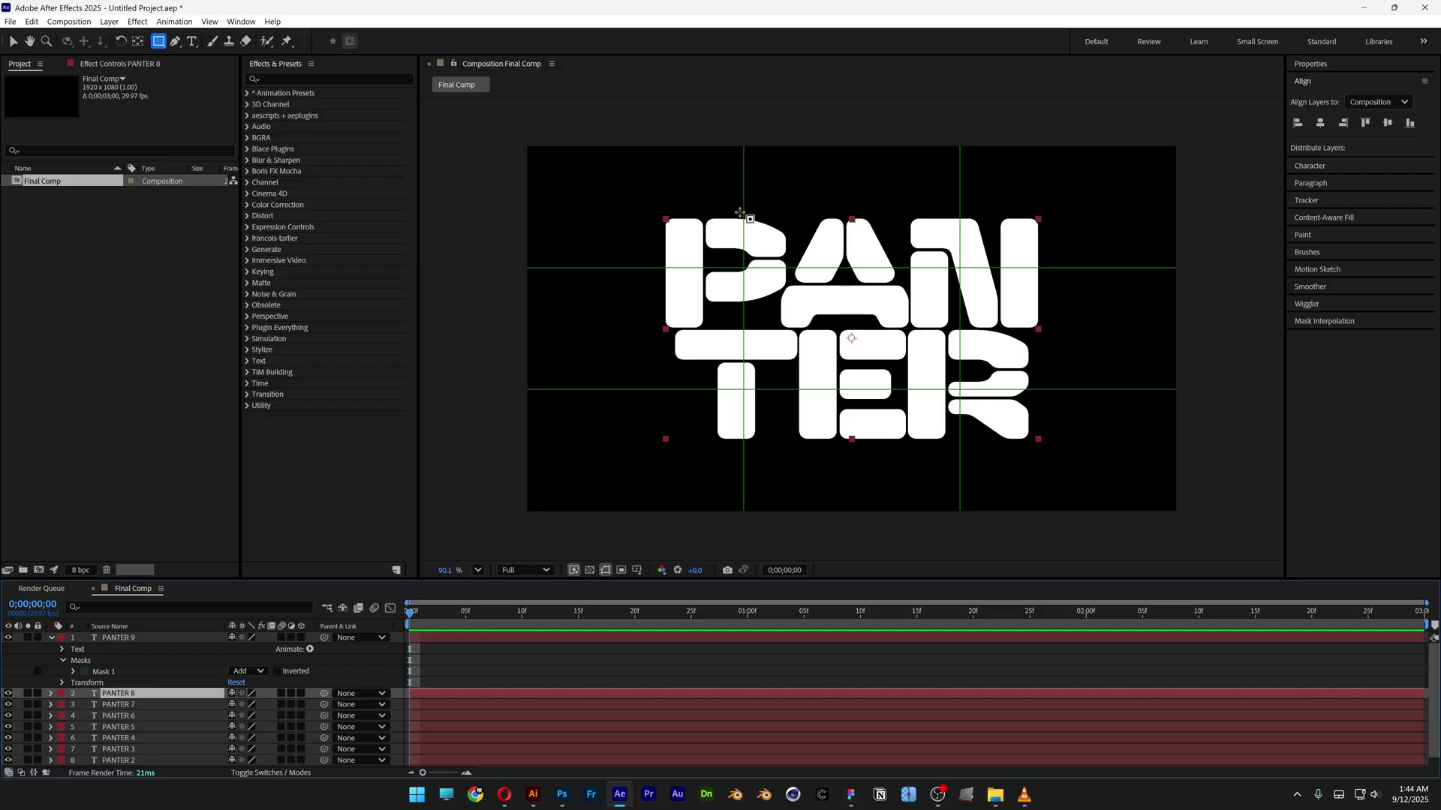
drag(740, 213, 964, 290)
scroll(147, 697, down, 2)
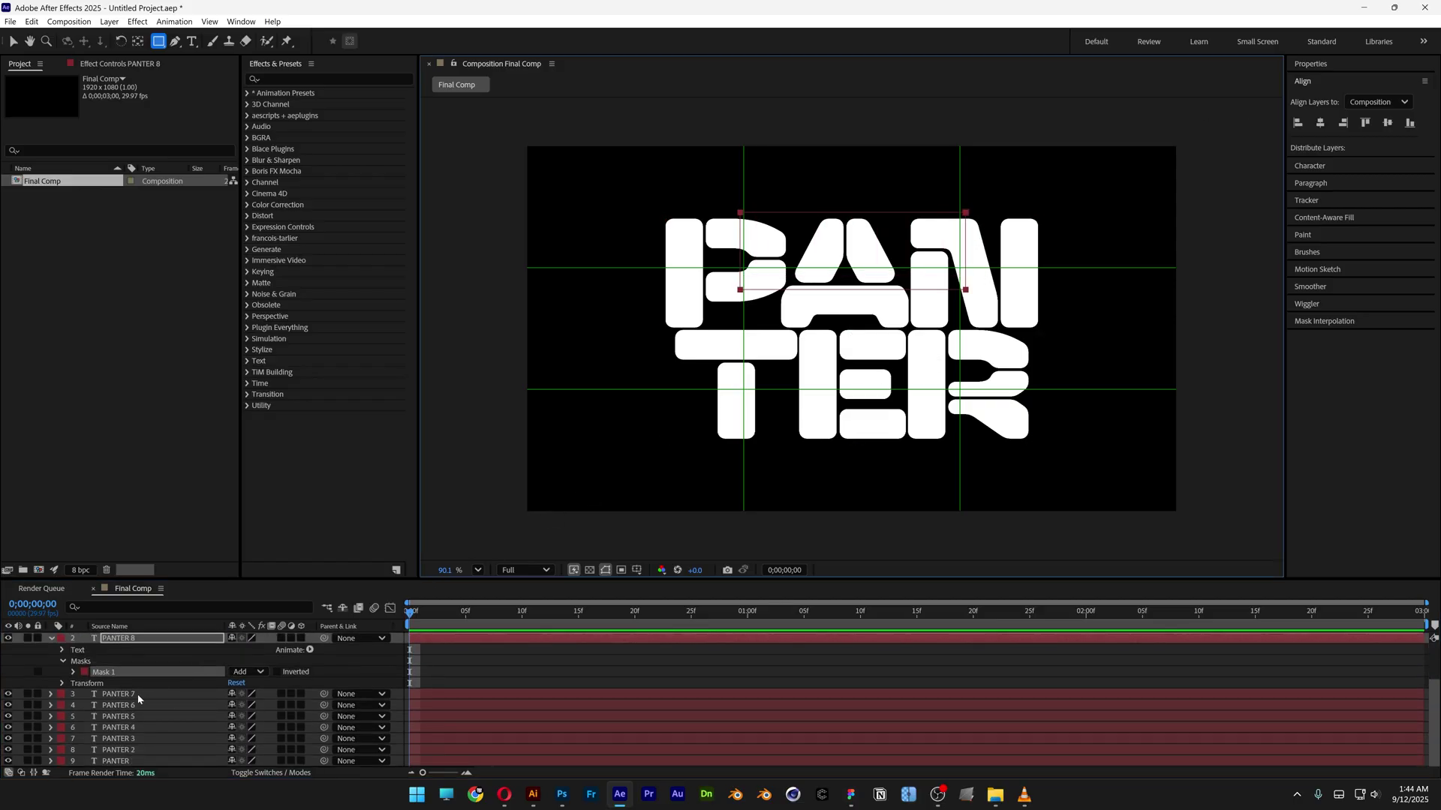
click(134, 695)
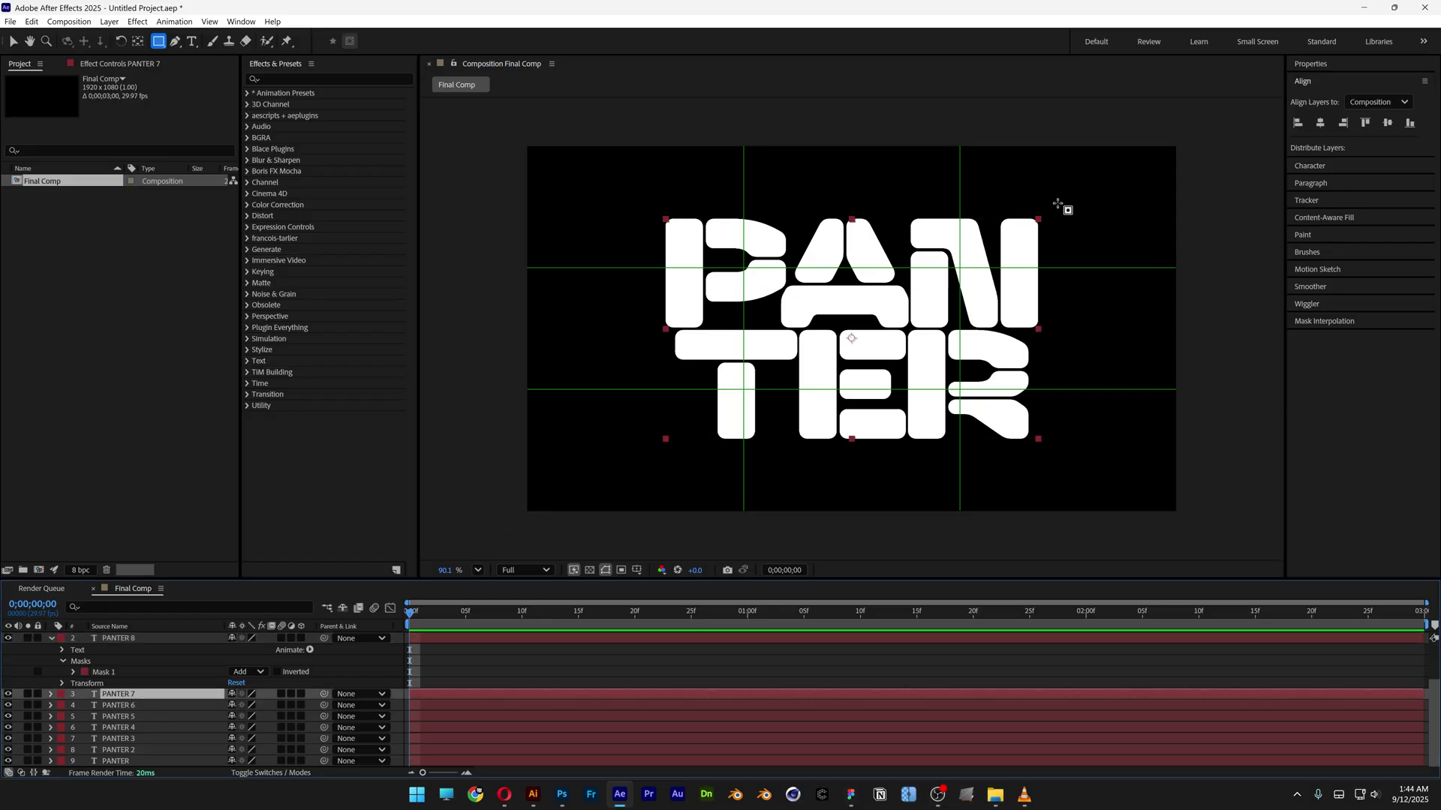
drag(1058, 203, 953, 297)
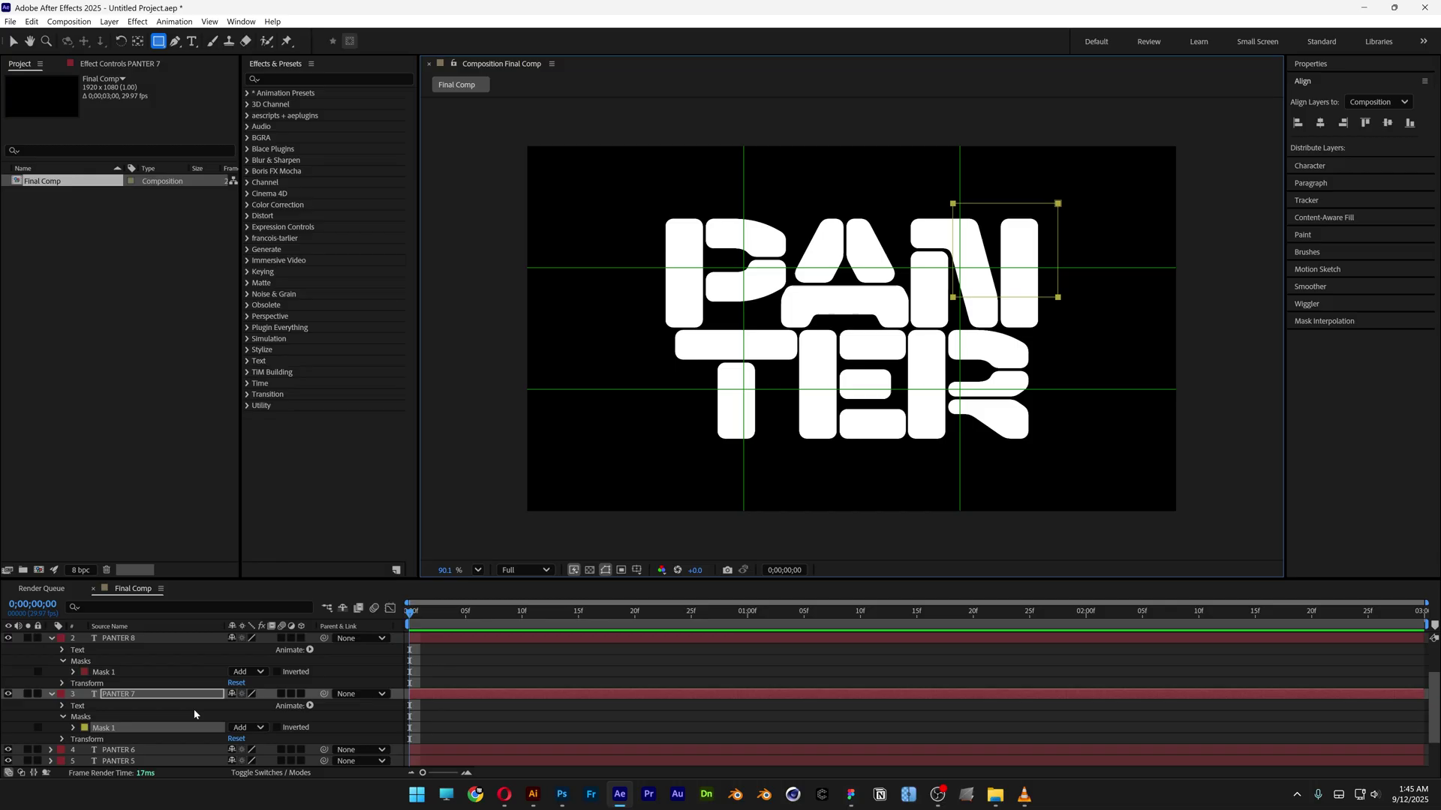
click(131, 750)
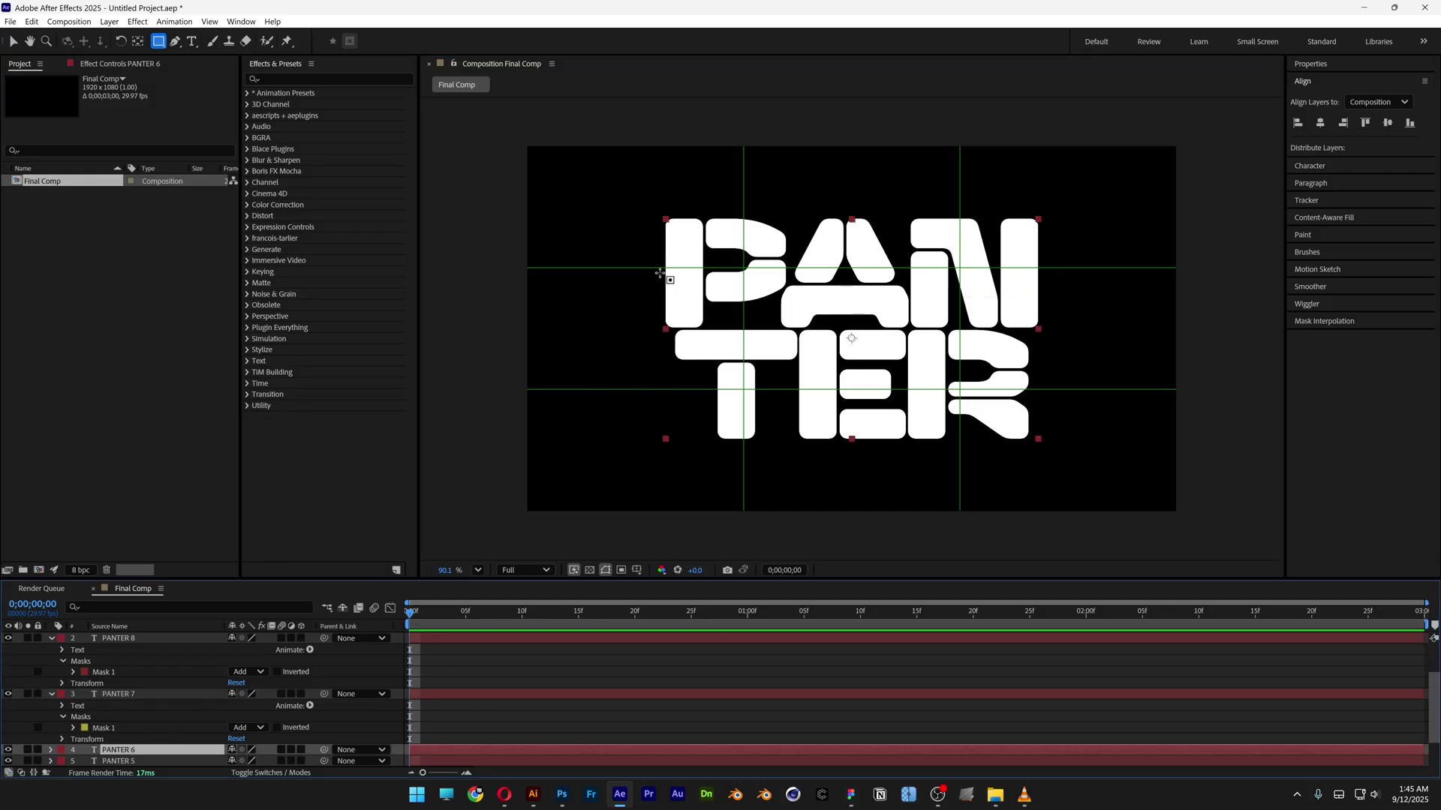
drag(645, 263, 757, 395)
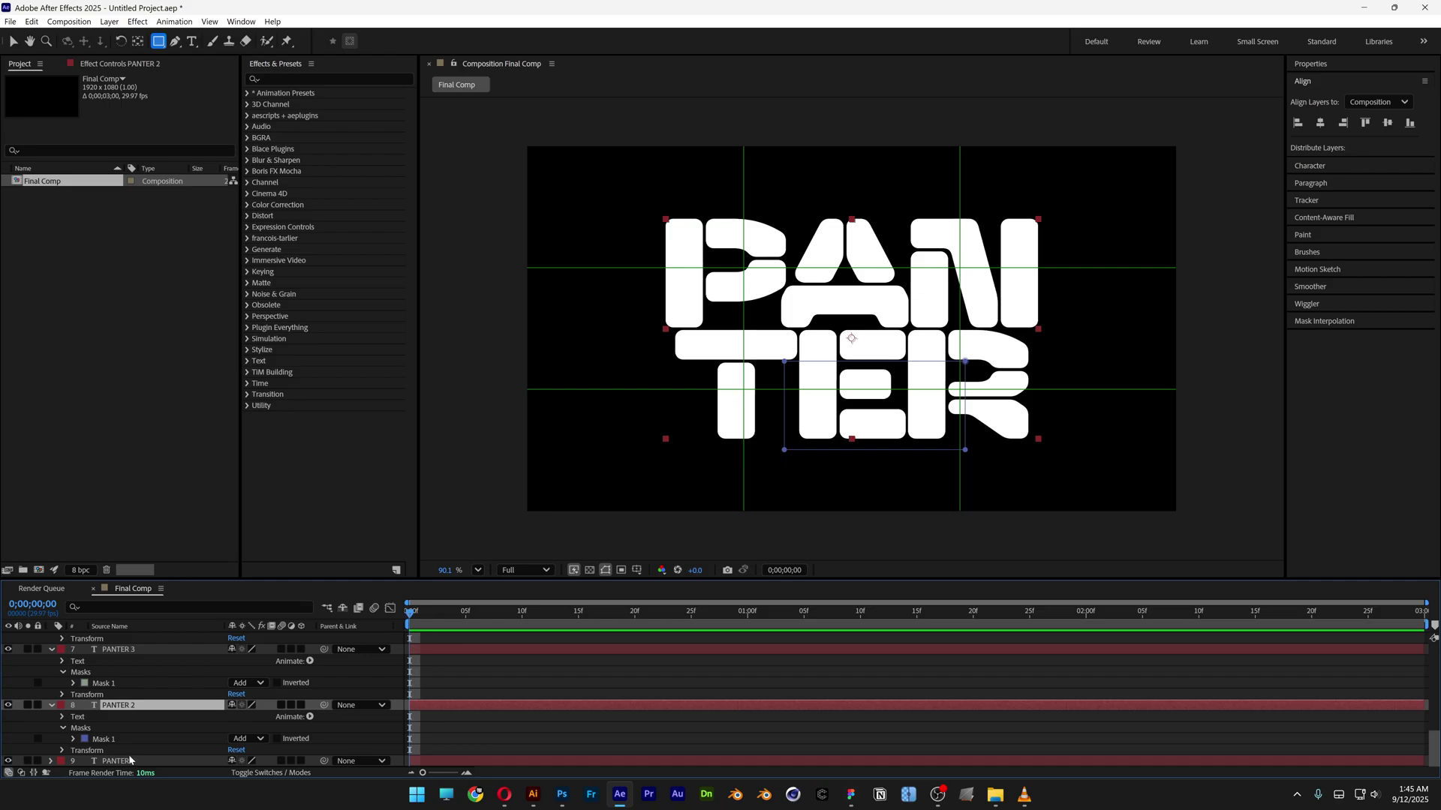
click(123, 762)
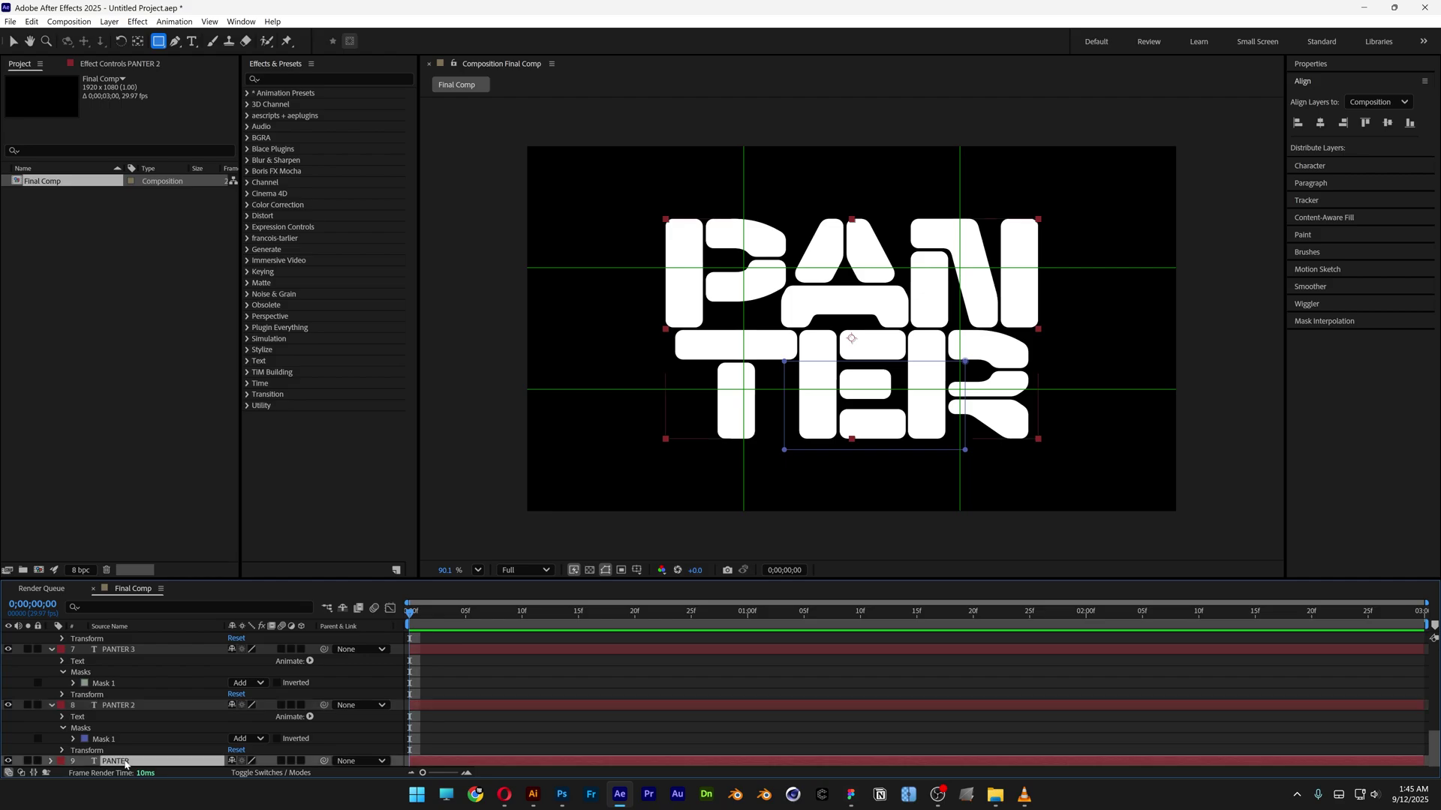
drag(1053, 455, 947, 378)
Drag PANTER 2's Mask 1 slightly lower so it frames the E-R letters
key(ctrl+Up)
key(period)
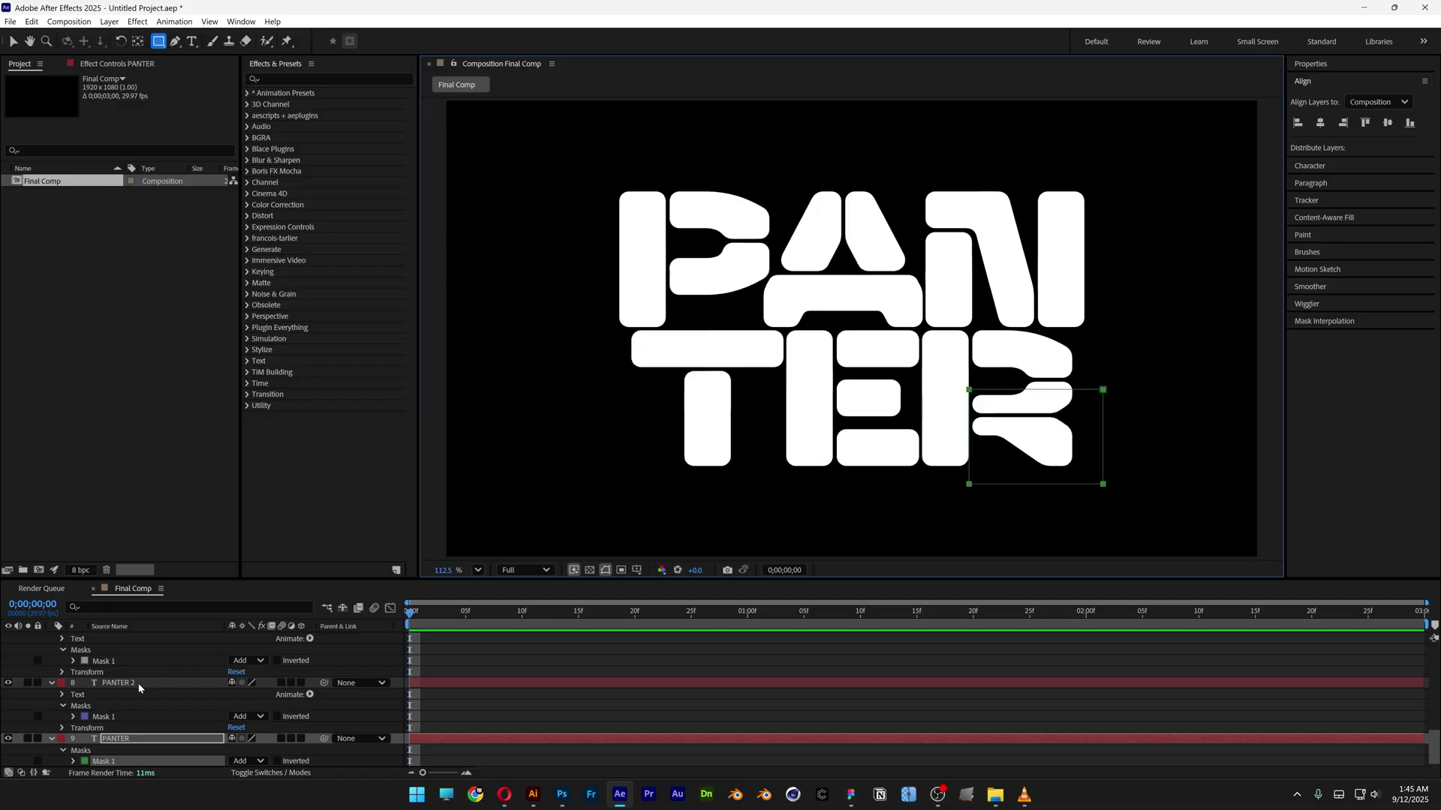
click(13, 42)
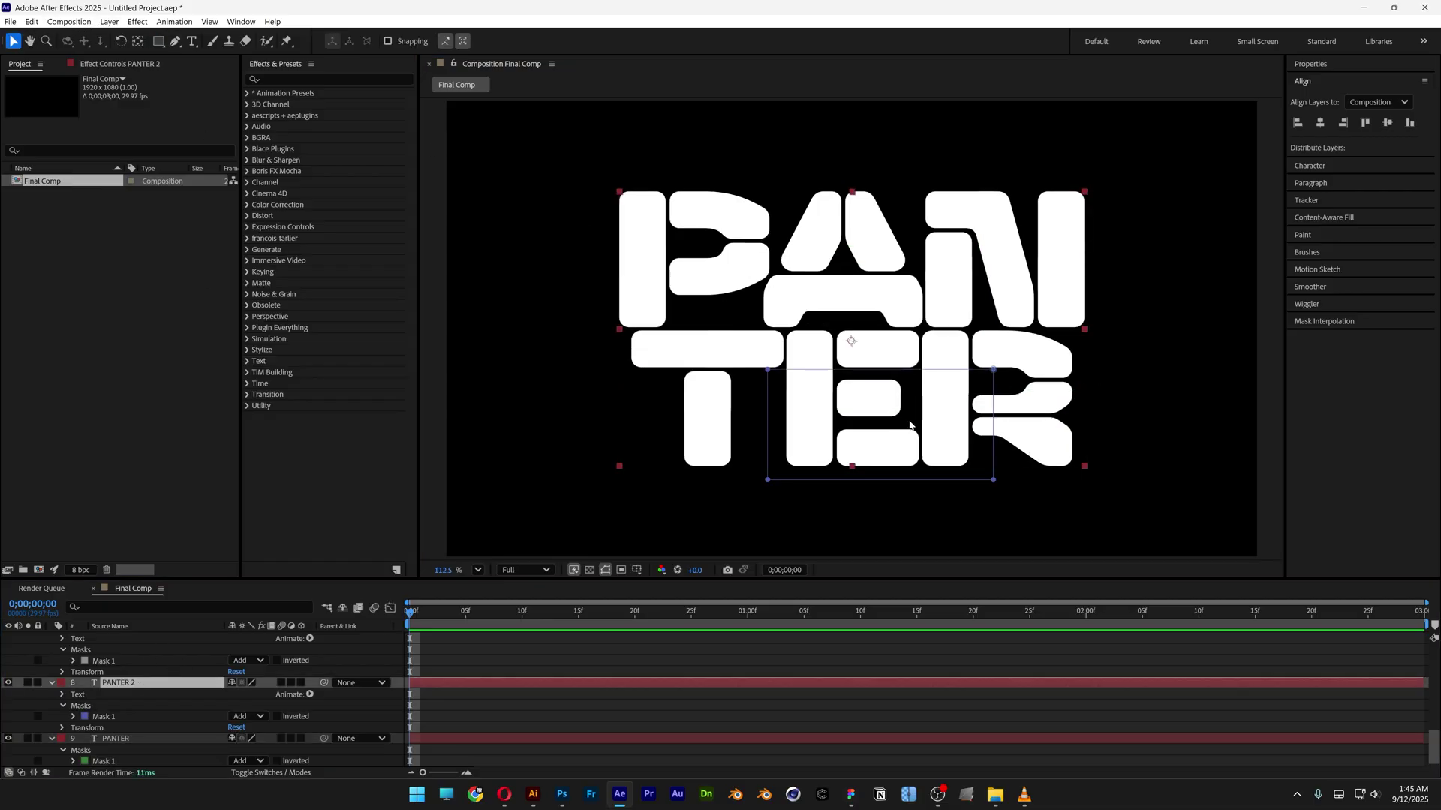
key(ctrl+z)
key(ctrl+shift+z)
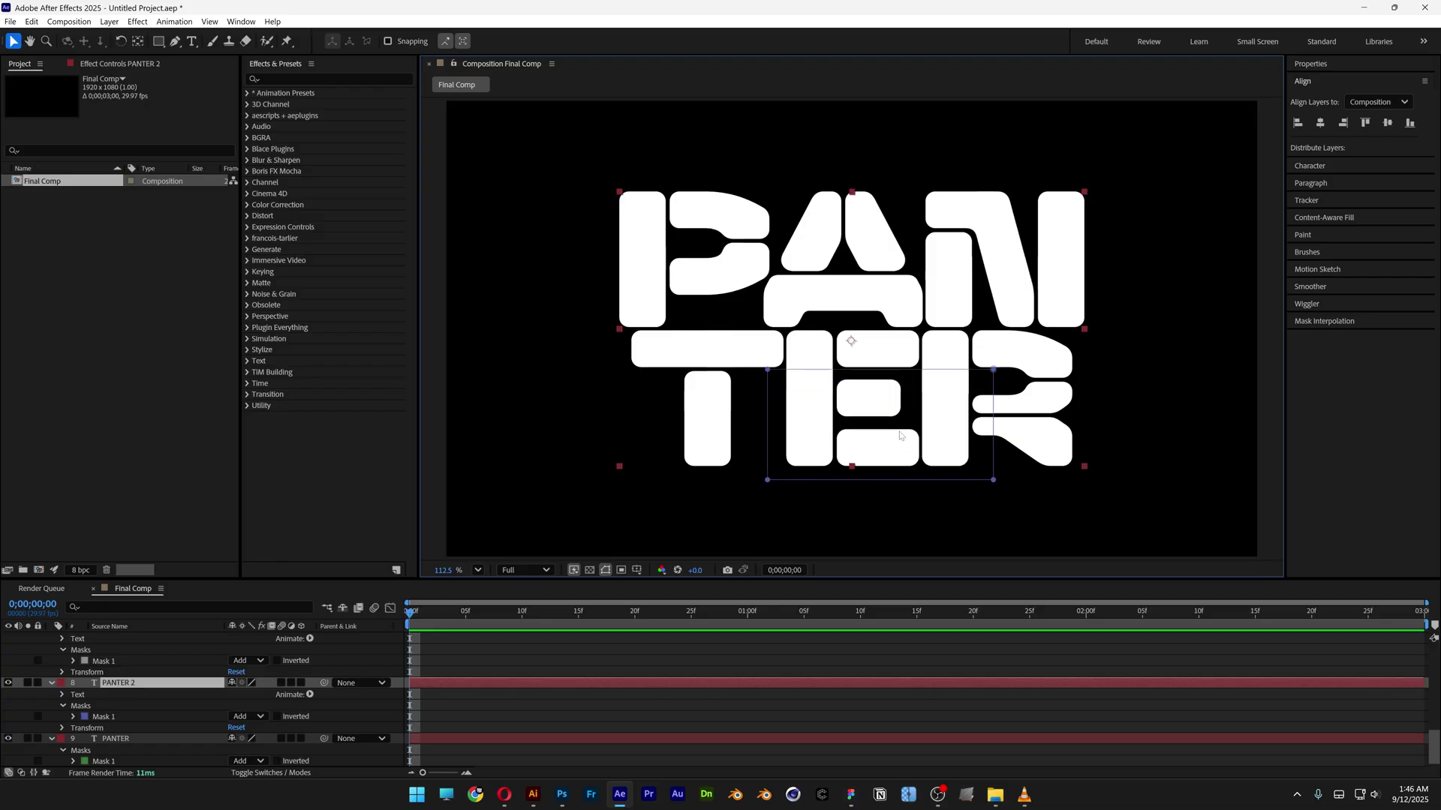
click(106, 717)
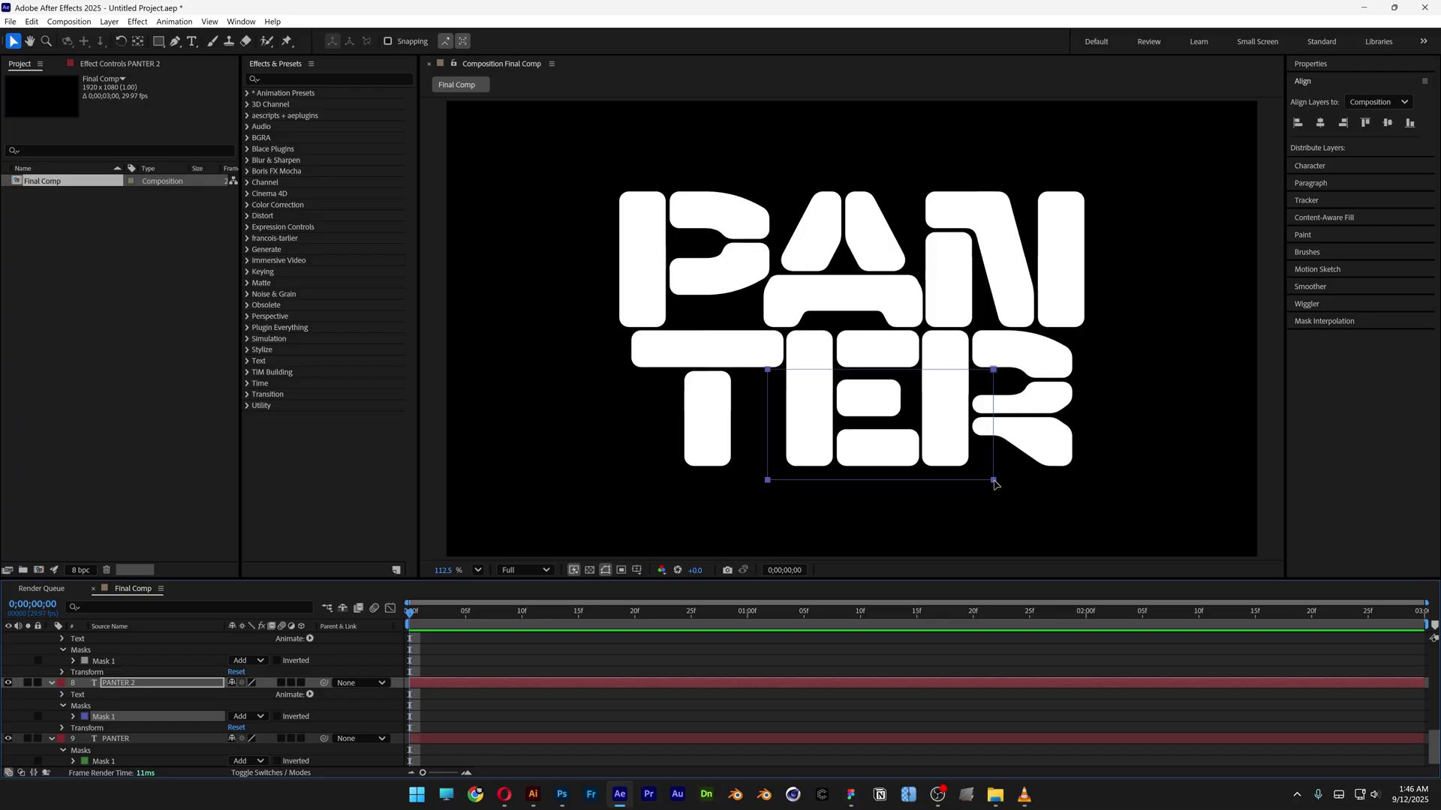
drag(994, 483, 991, 517)
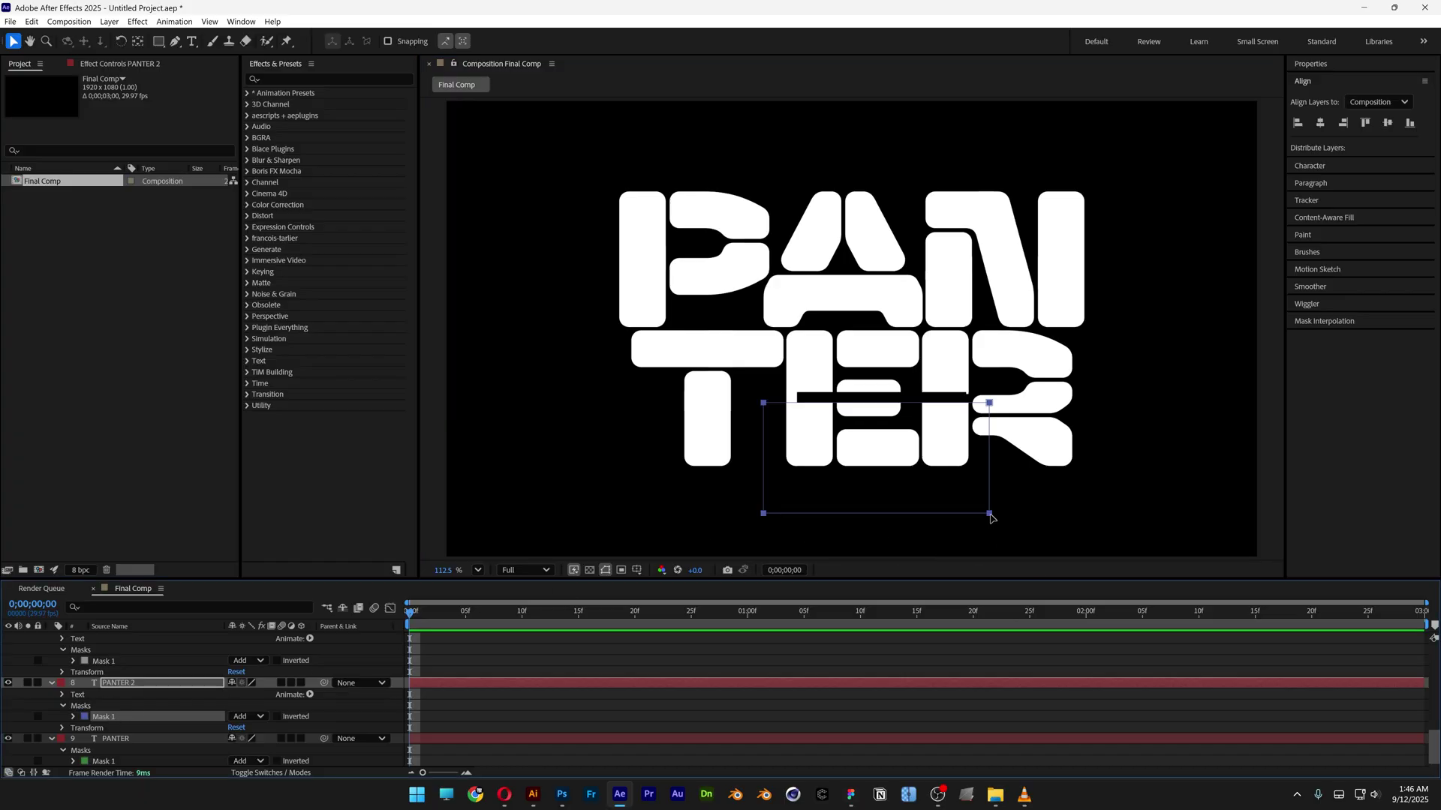
mouse_move(990, 517)
mouse_down()
mouse_move(1044, 506)
mouse_move(1001, 492)
mouse_move(990, 506)
mouse_up()
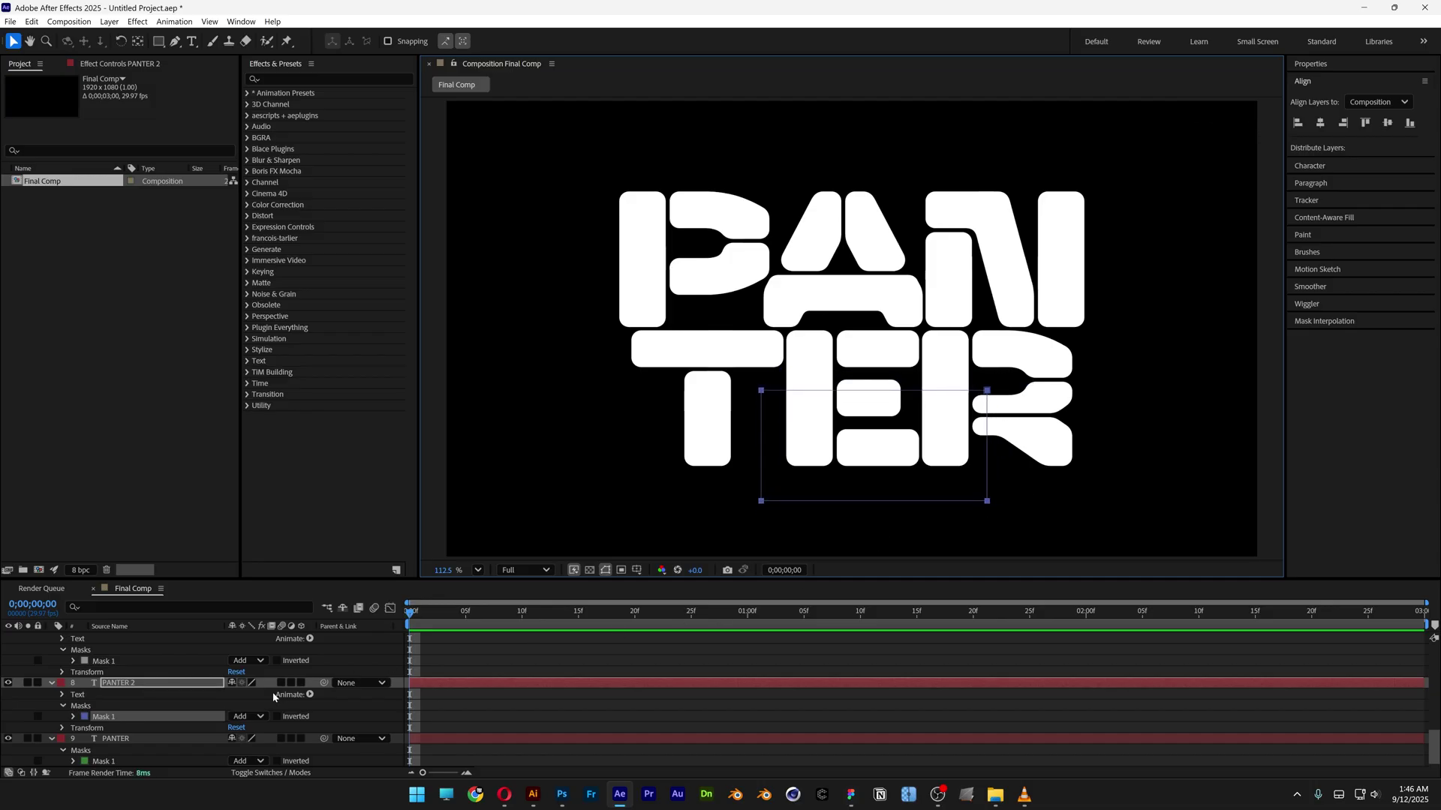
key(ctrl+a)
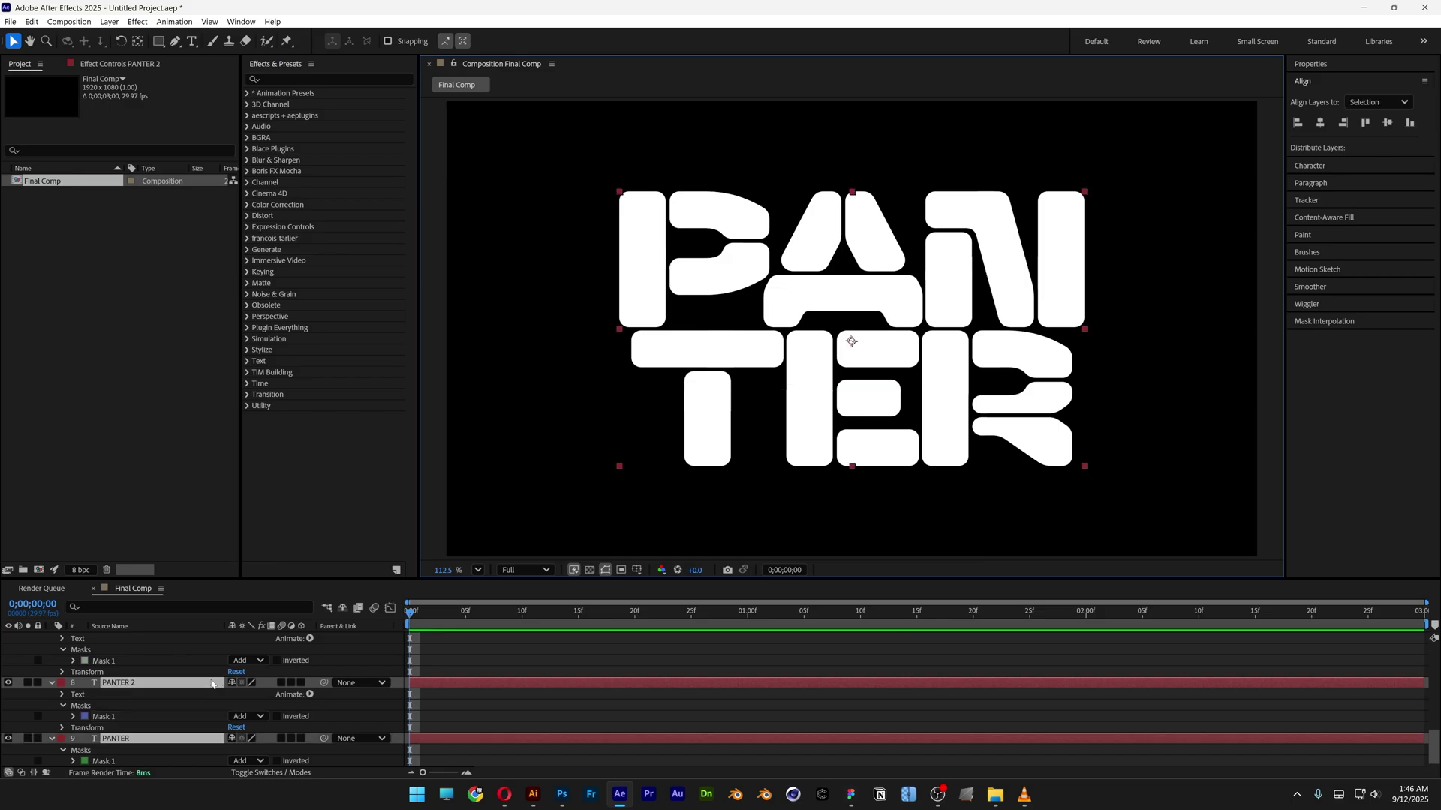
Add Position keyframes at 0;00;01;00 on all nine PANTER layers, then return to frame 0
key(ctrl+grave)
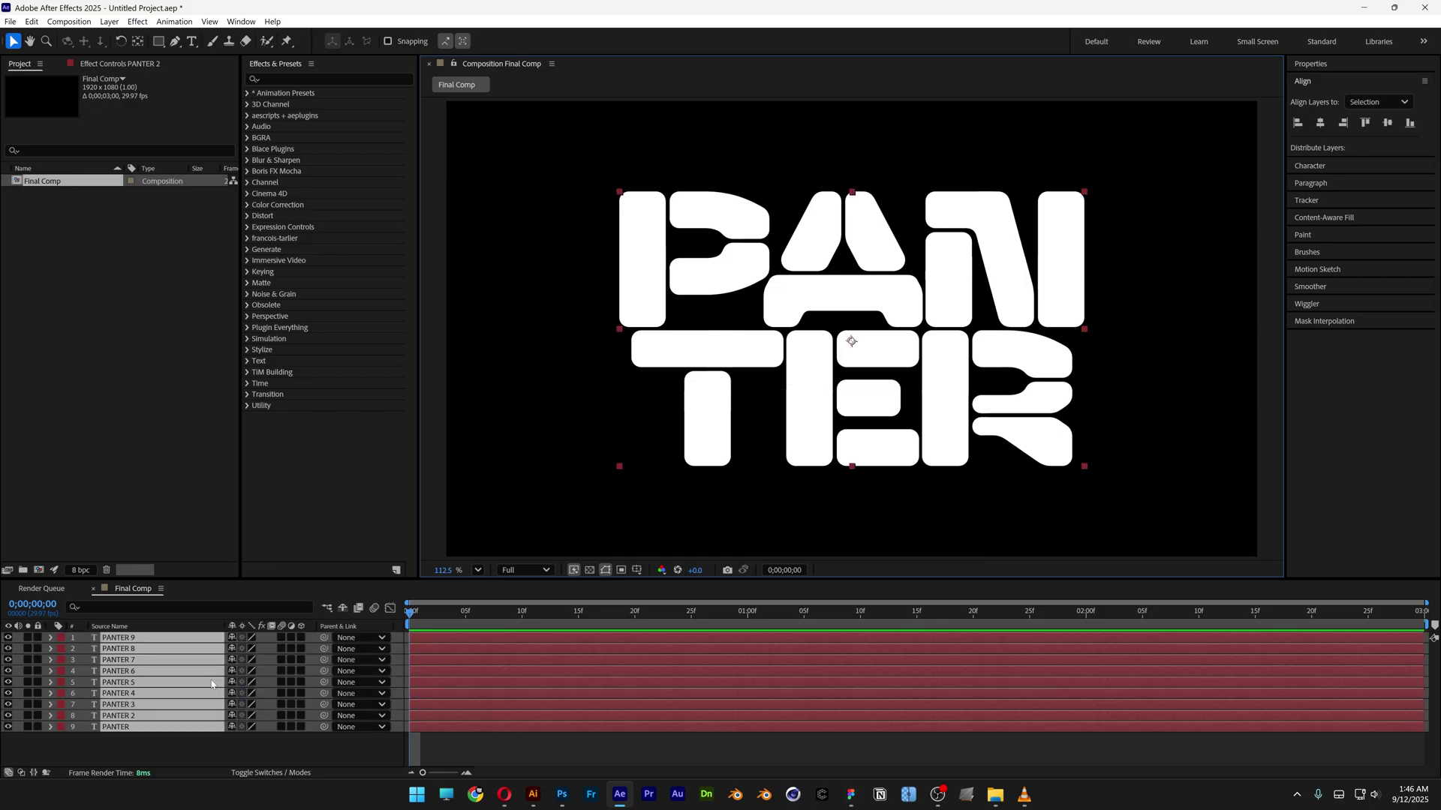
key(p)
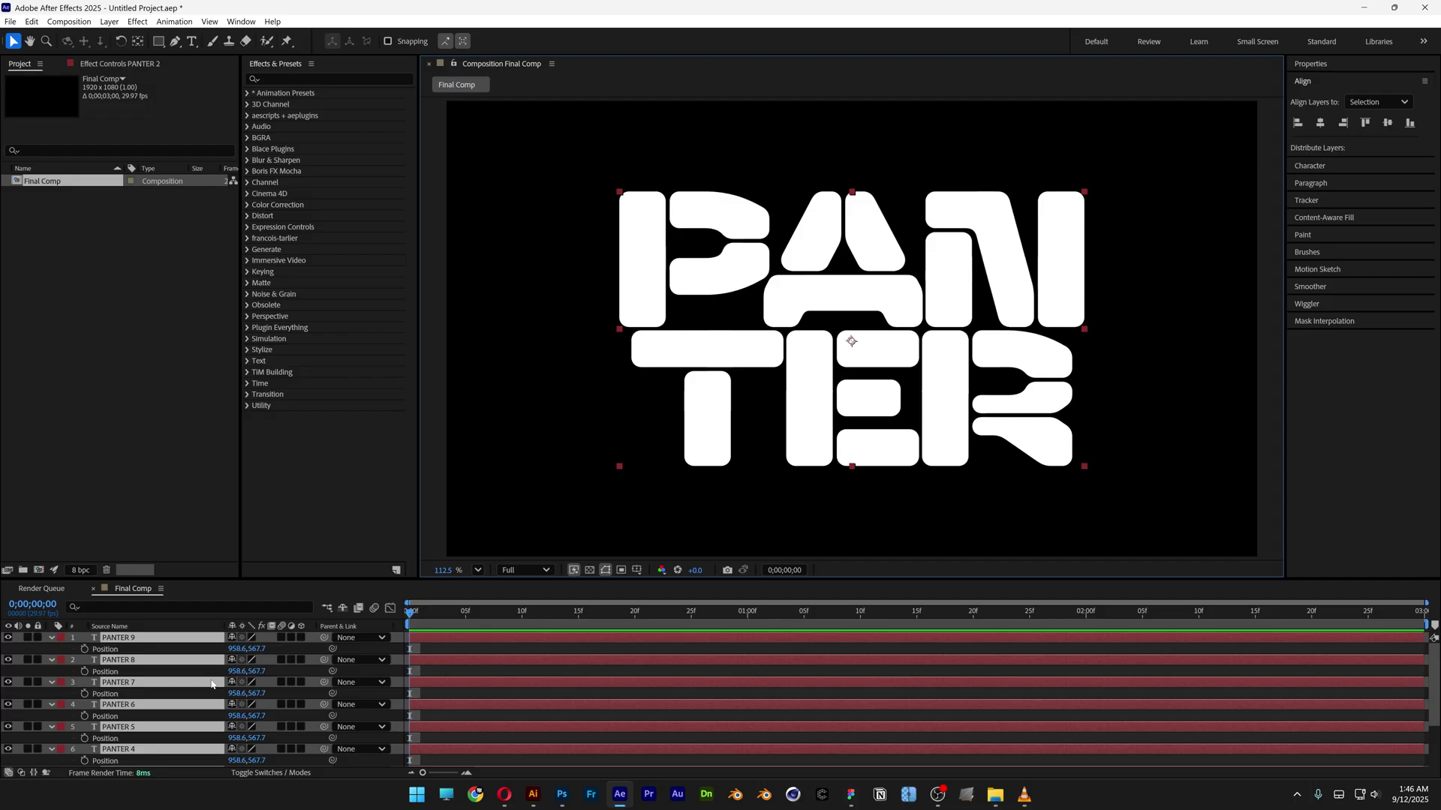
drag(426, 617, 744, 638)
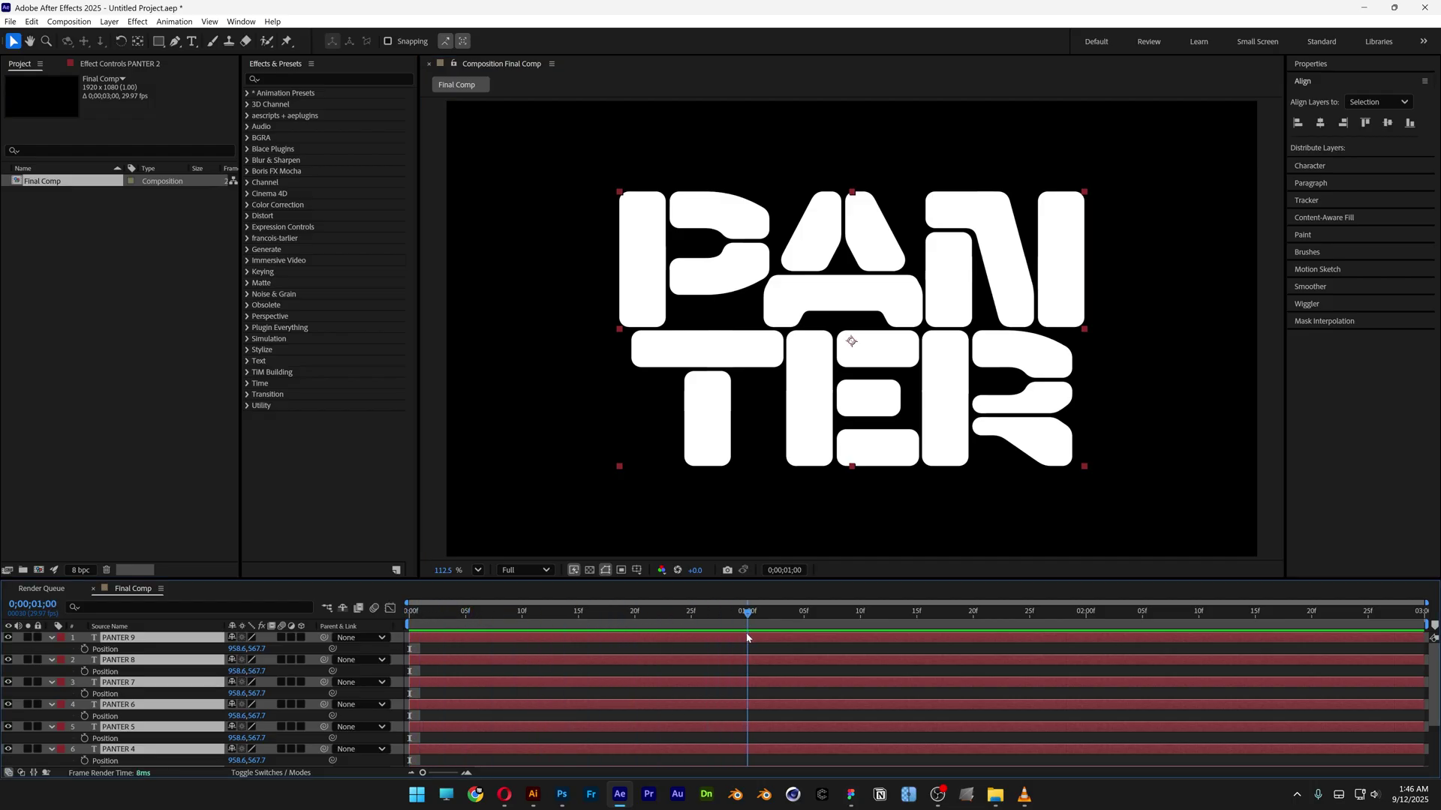
key(alt+shift+p)
click(85, 650)
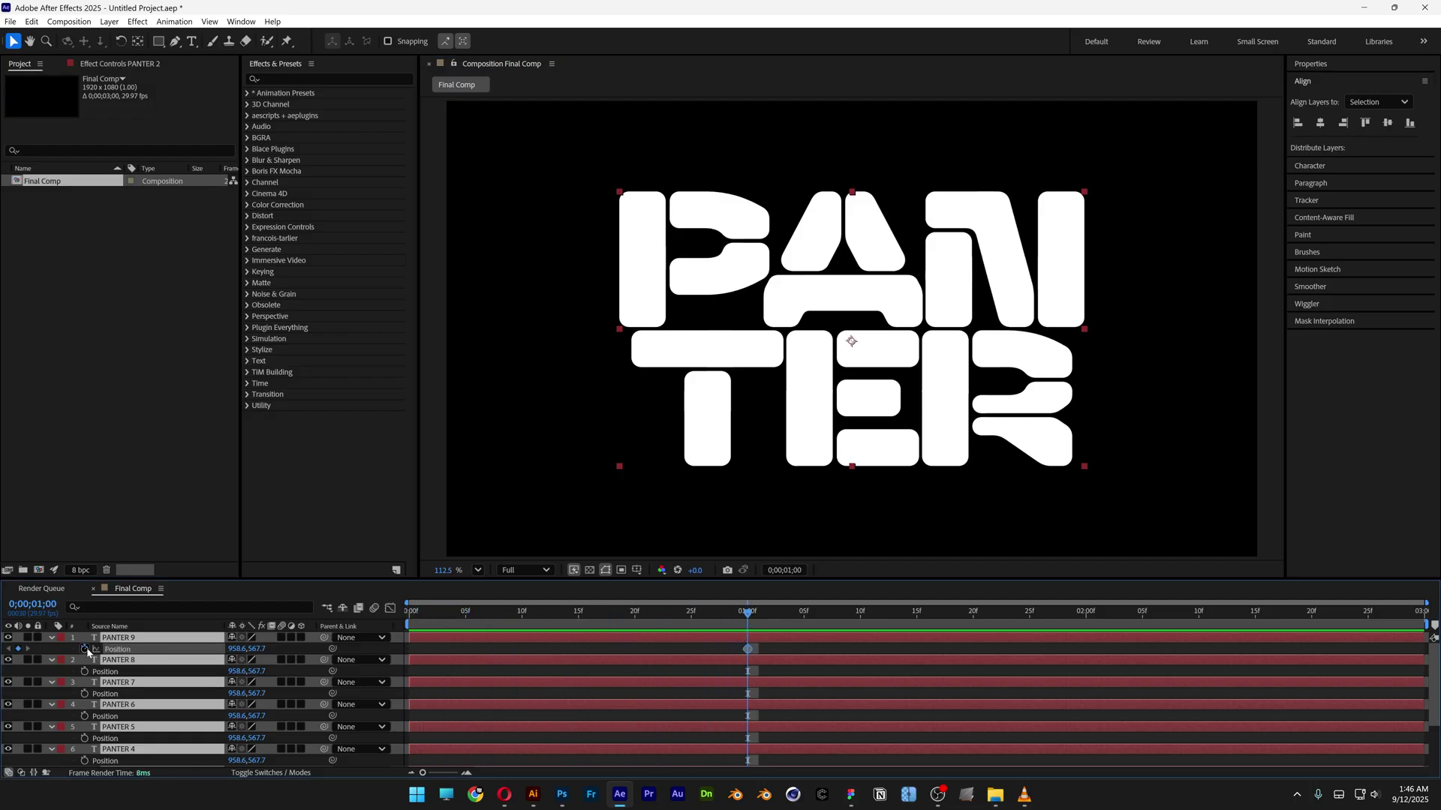
drag(447, 581, 447, 496)
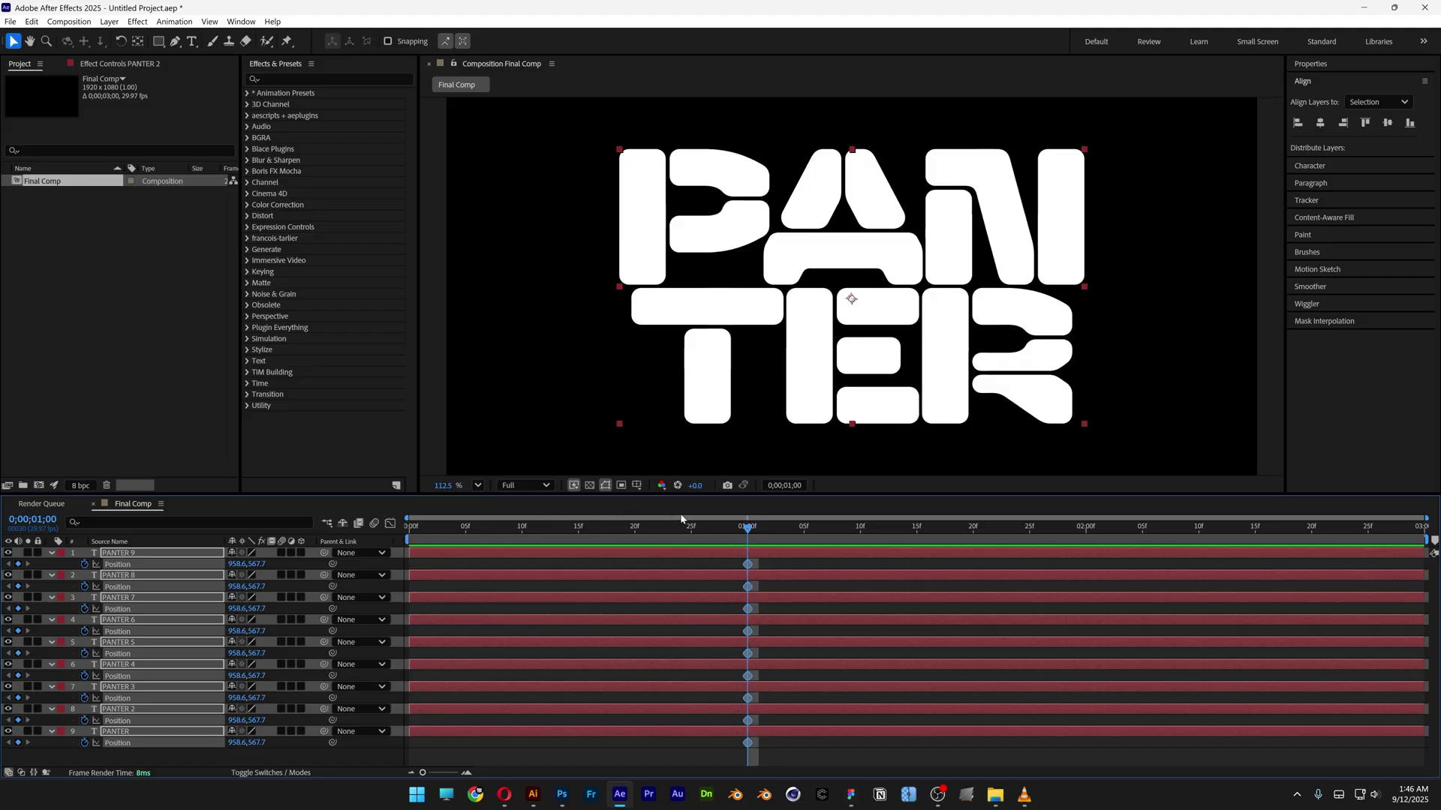
drag(742, 537, 410, 535)
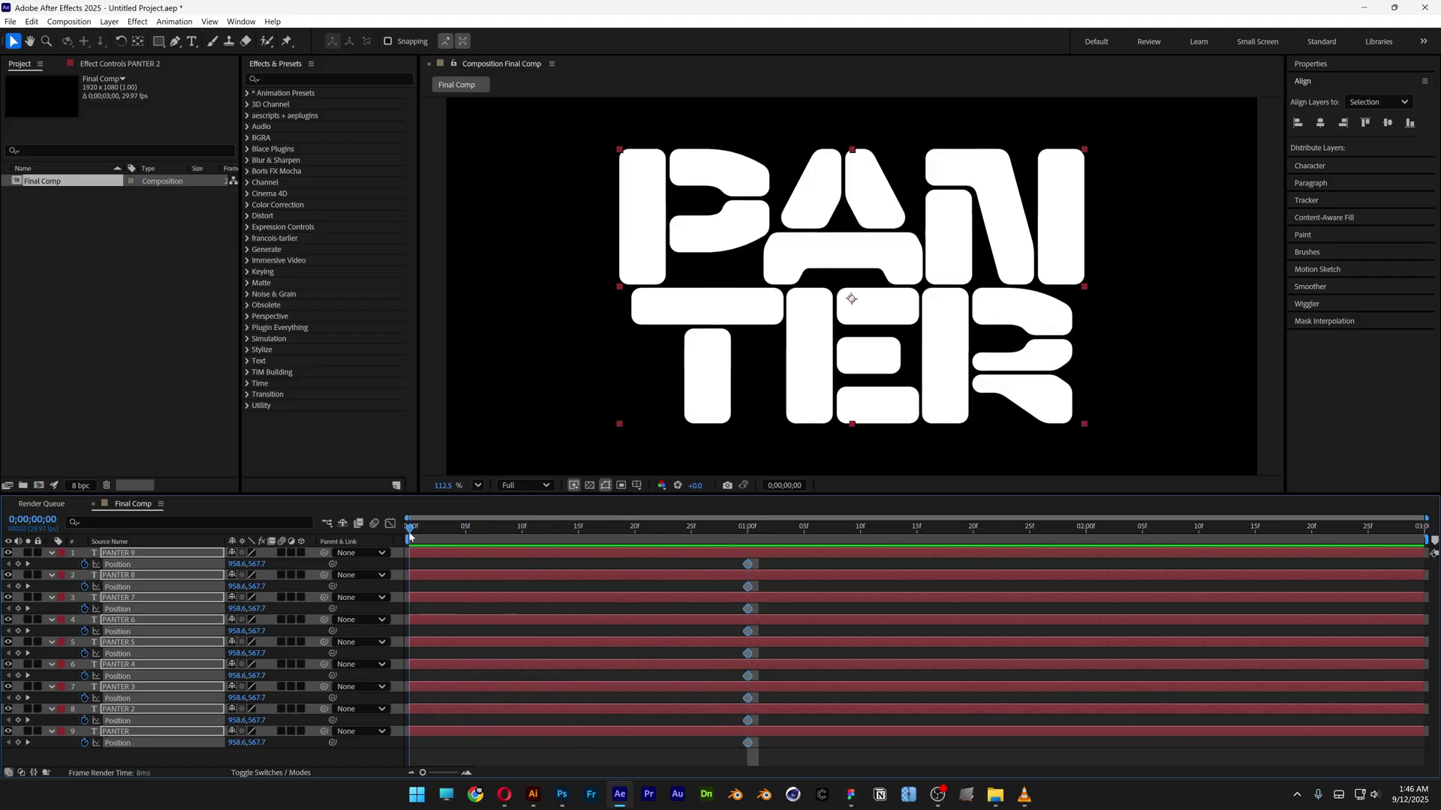
scroll(783, 310, down, 2)
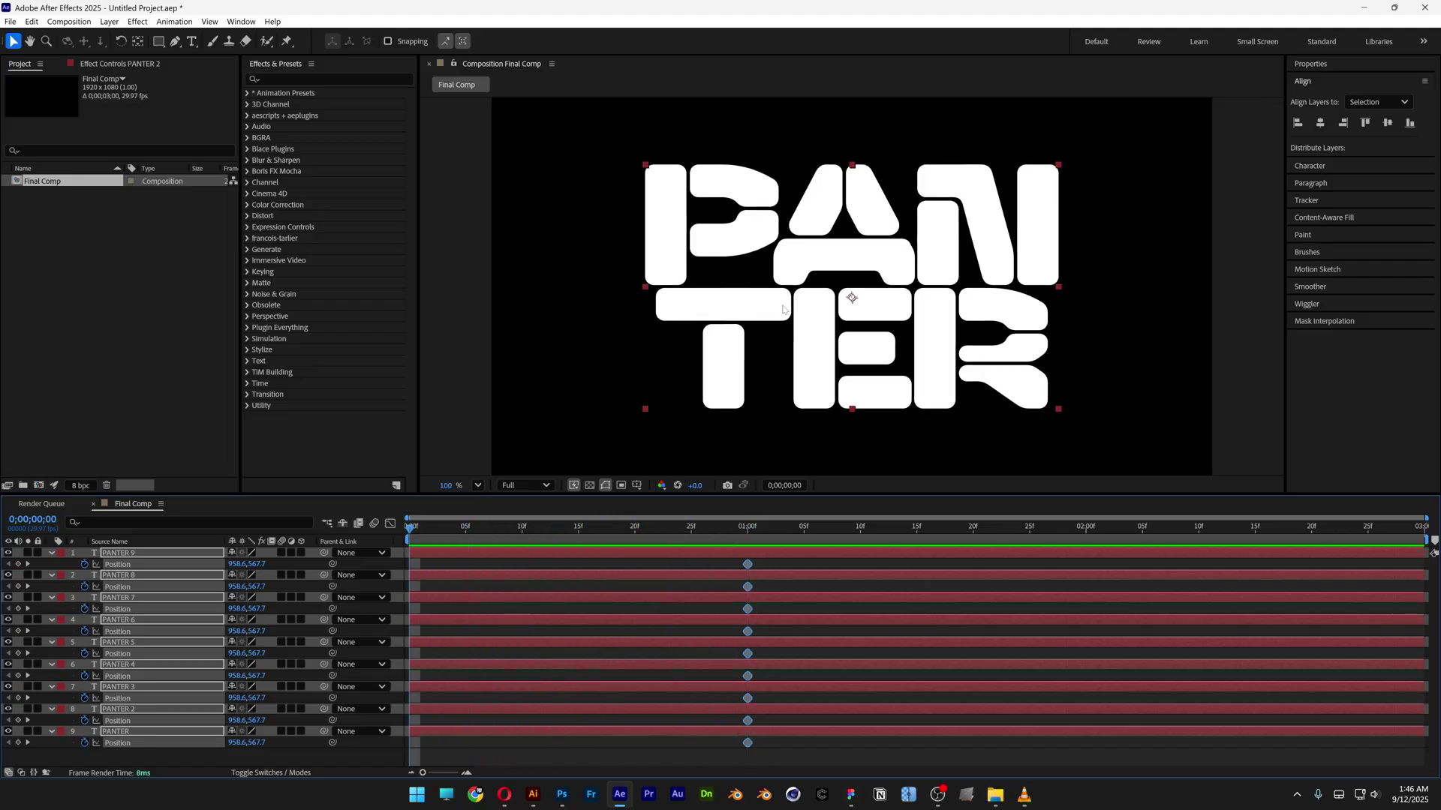
At frame 0, push the PANTER 9, 8 and 7 pieces up above the frame
click(360, 764)
click(125, 556)
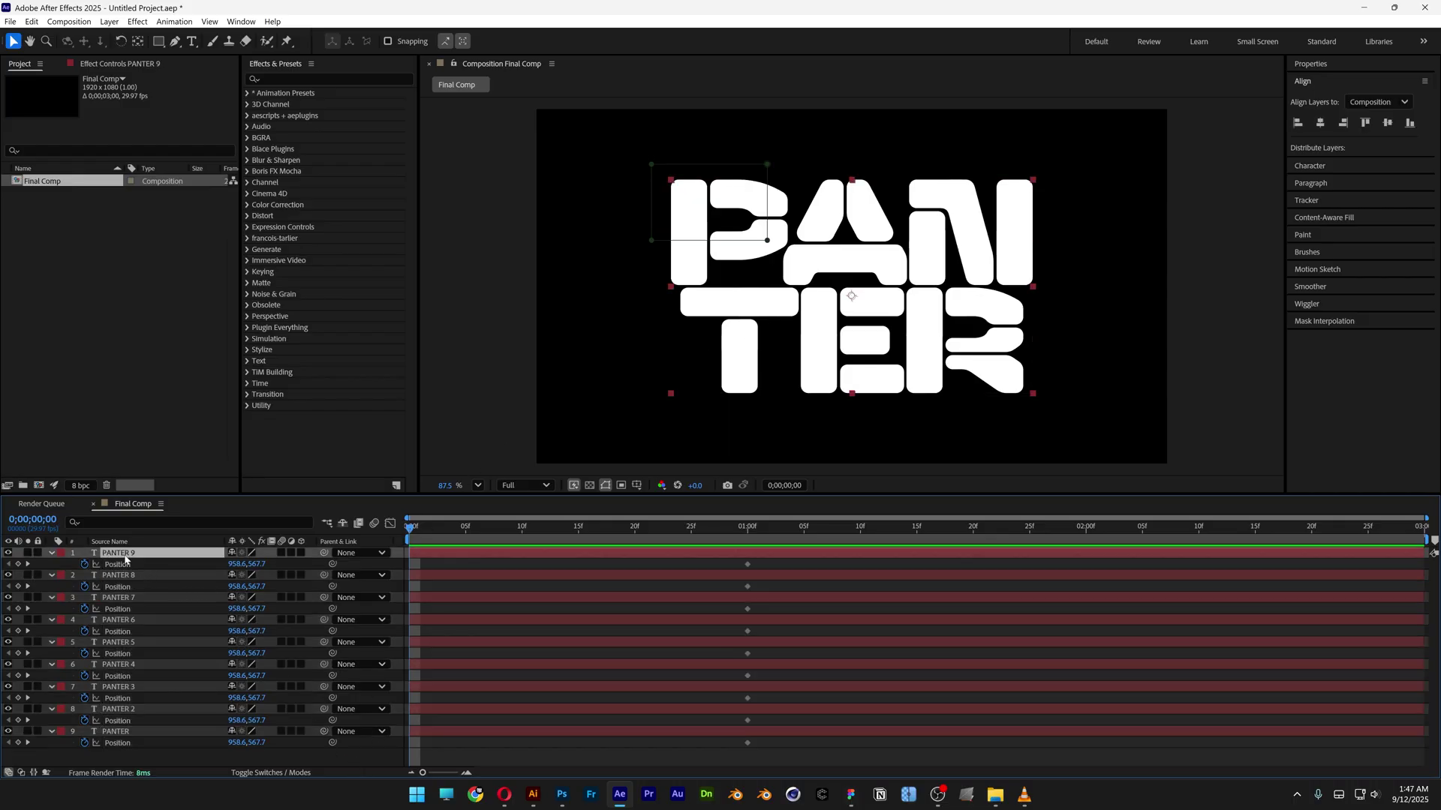
scroll(851, 287, down, 3)
drag(754, 292, 754, 186)
click(125, 576)
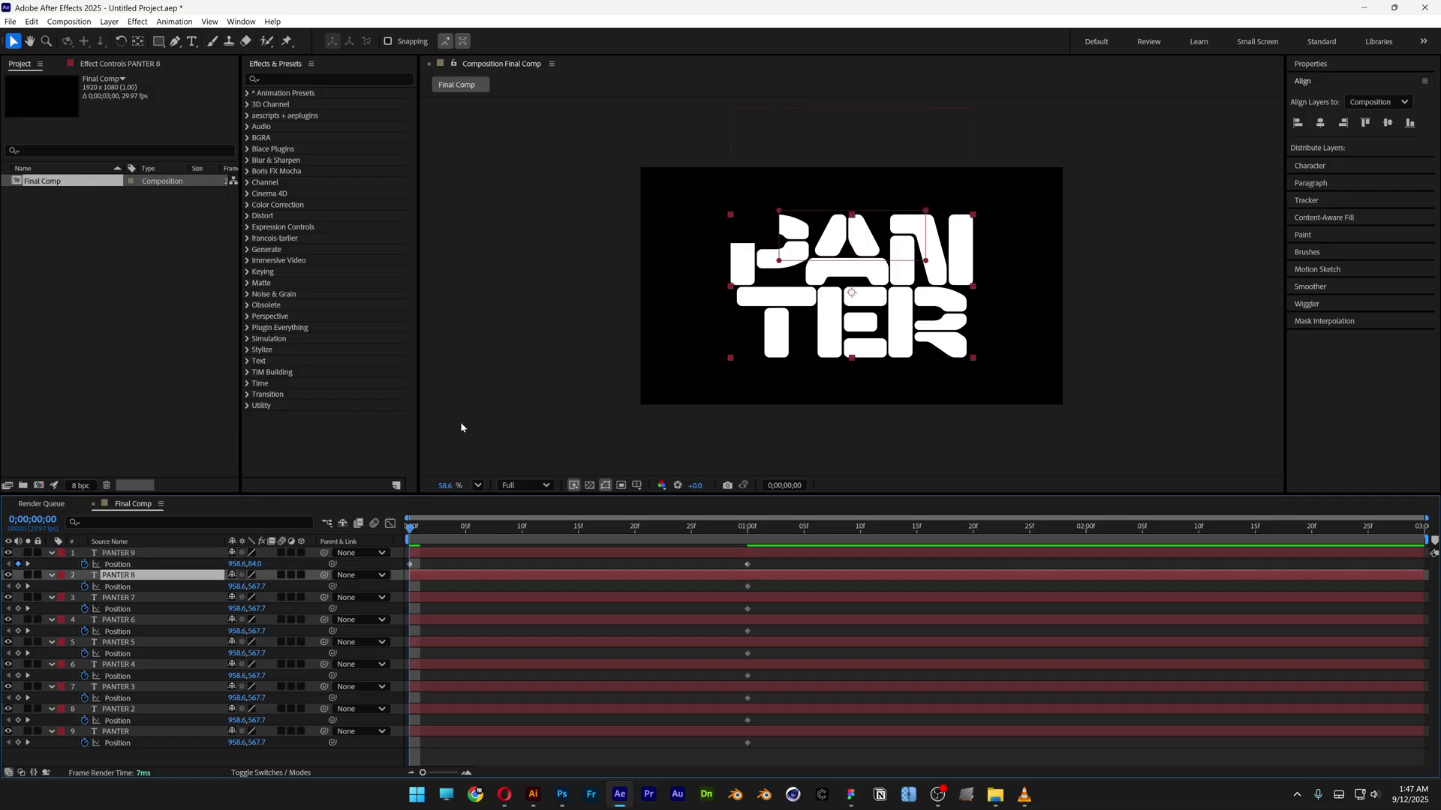
drag(887, 248, 890, 145)
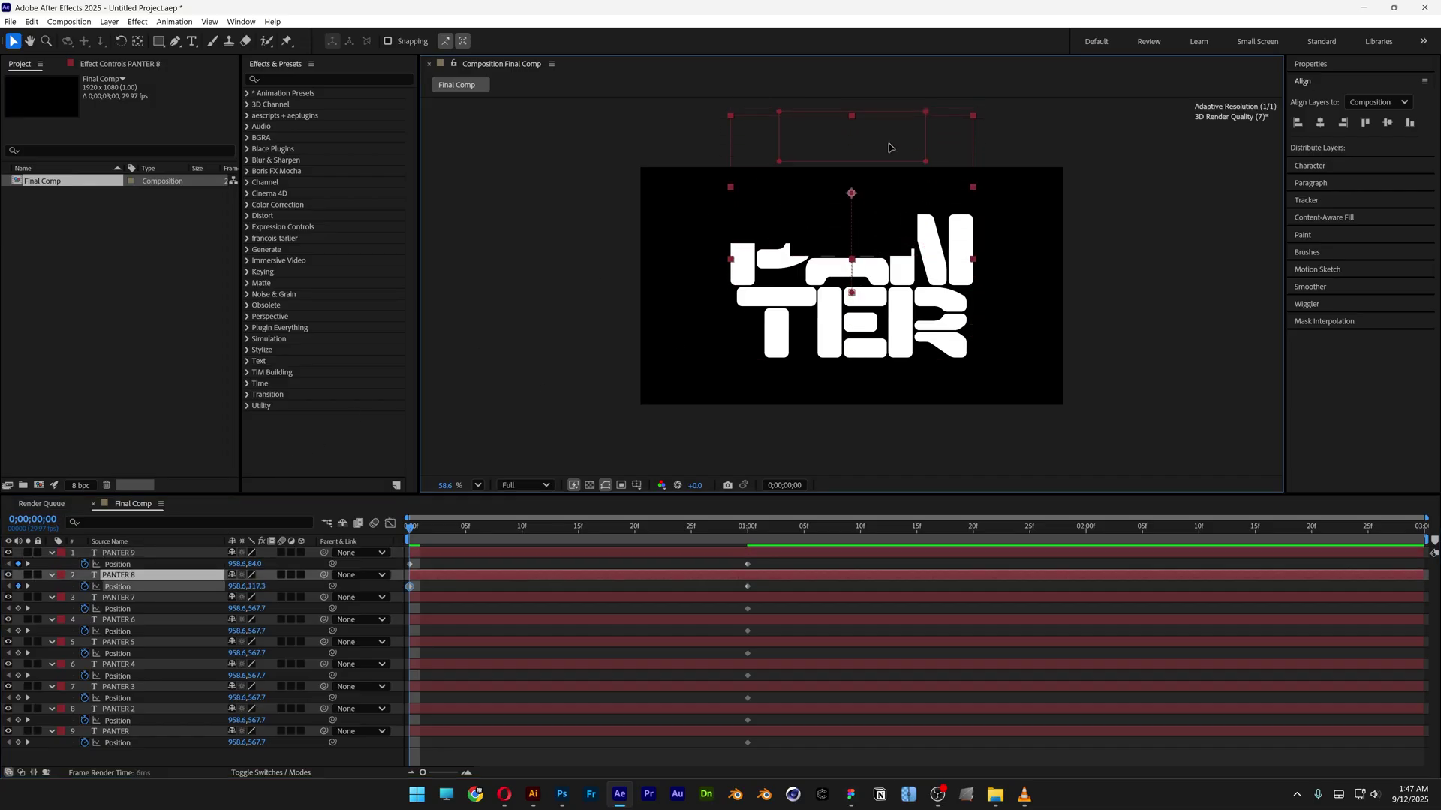
click(136, 598)
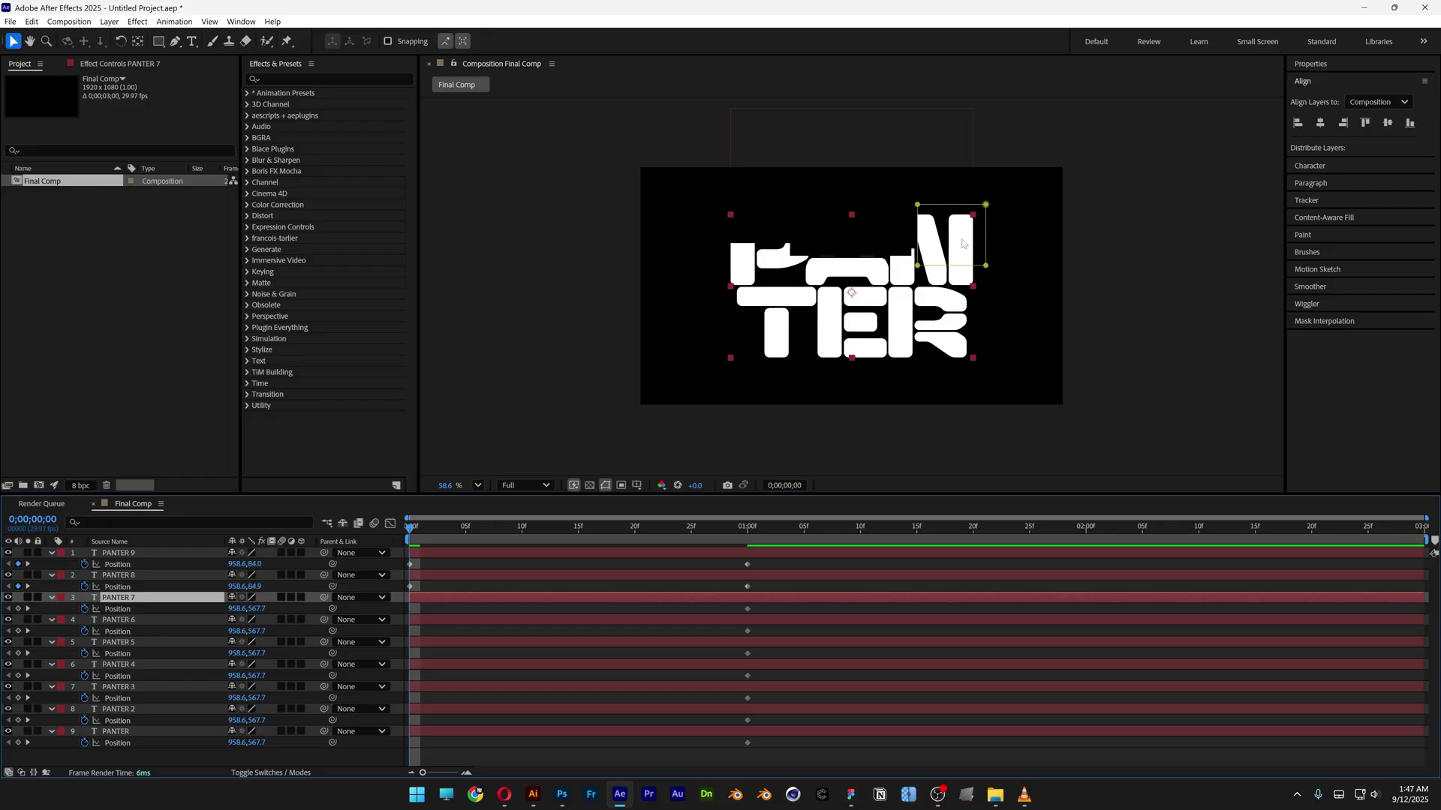
drag(963, 242, 963, 137)
Push PANTER 6 off the left edge, PANTER 5 below, and PANTER 4 off the right
click(124, 621)
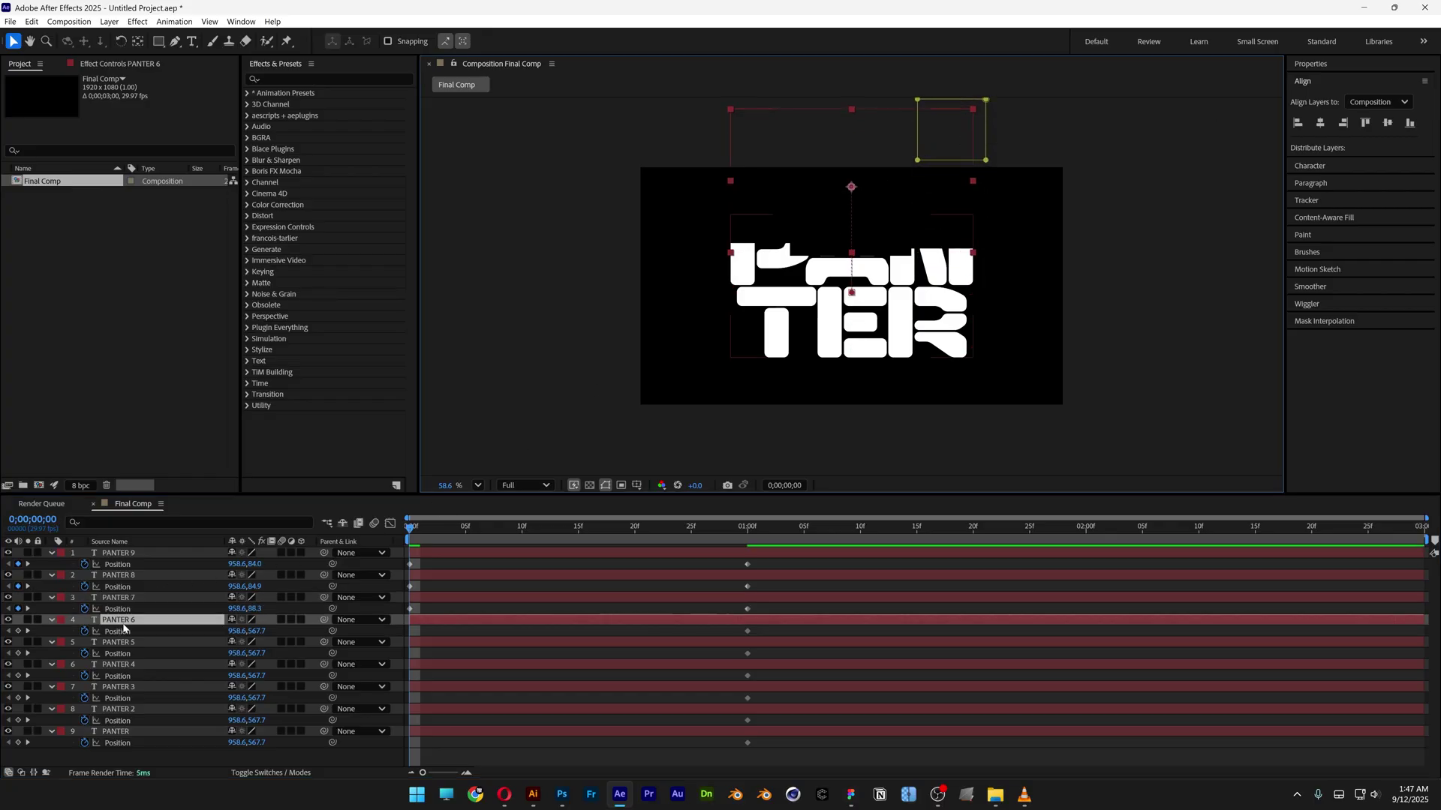
drag(766, 304, 587, 300)
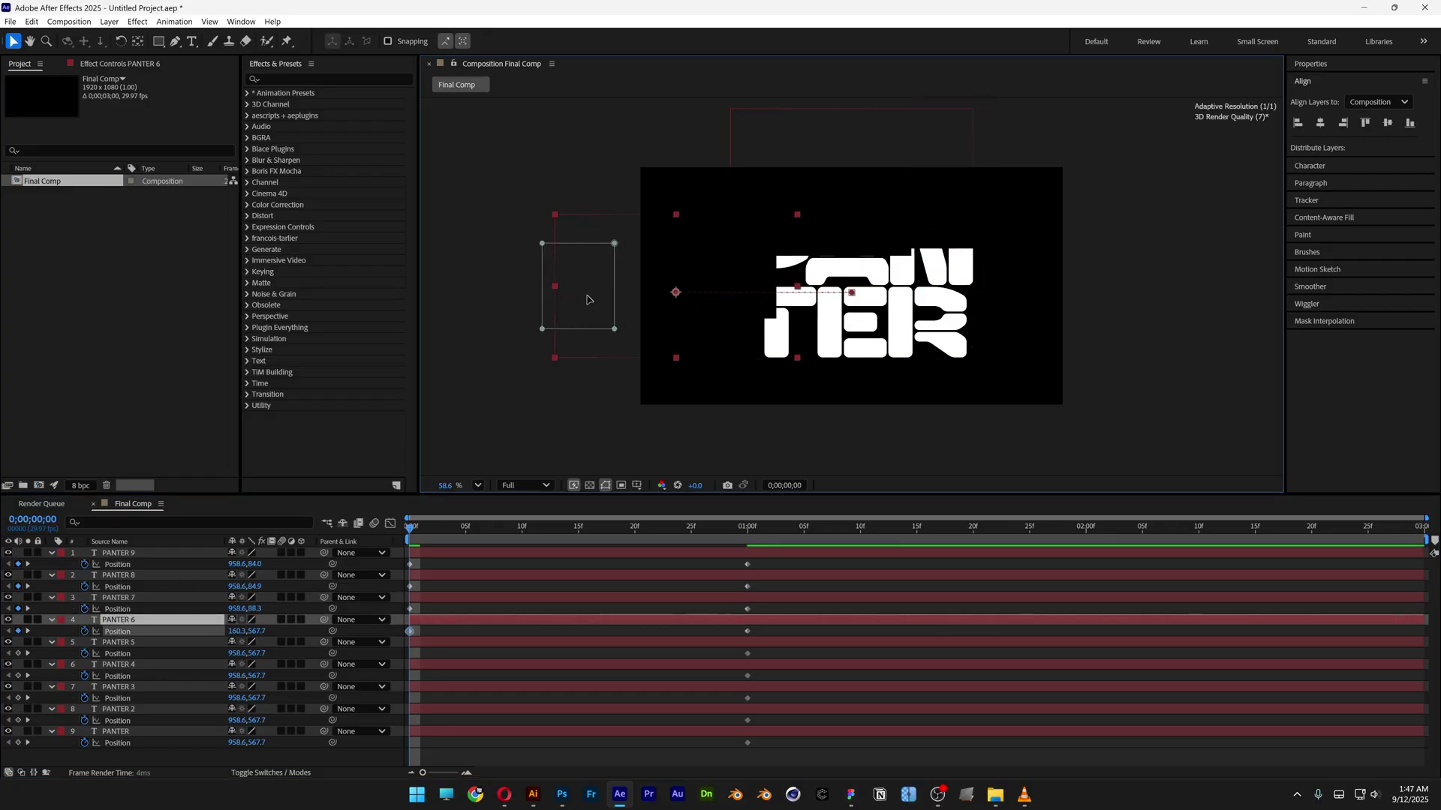
key(ctrl+Down)
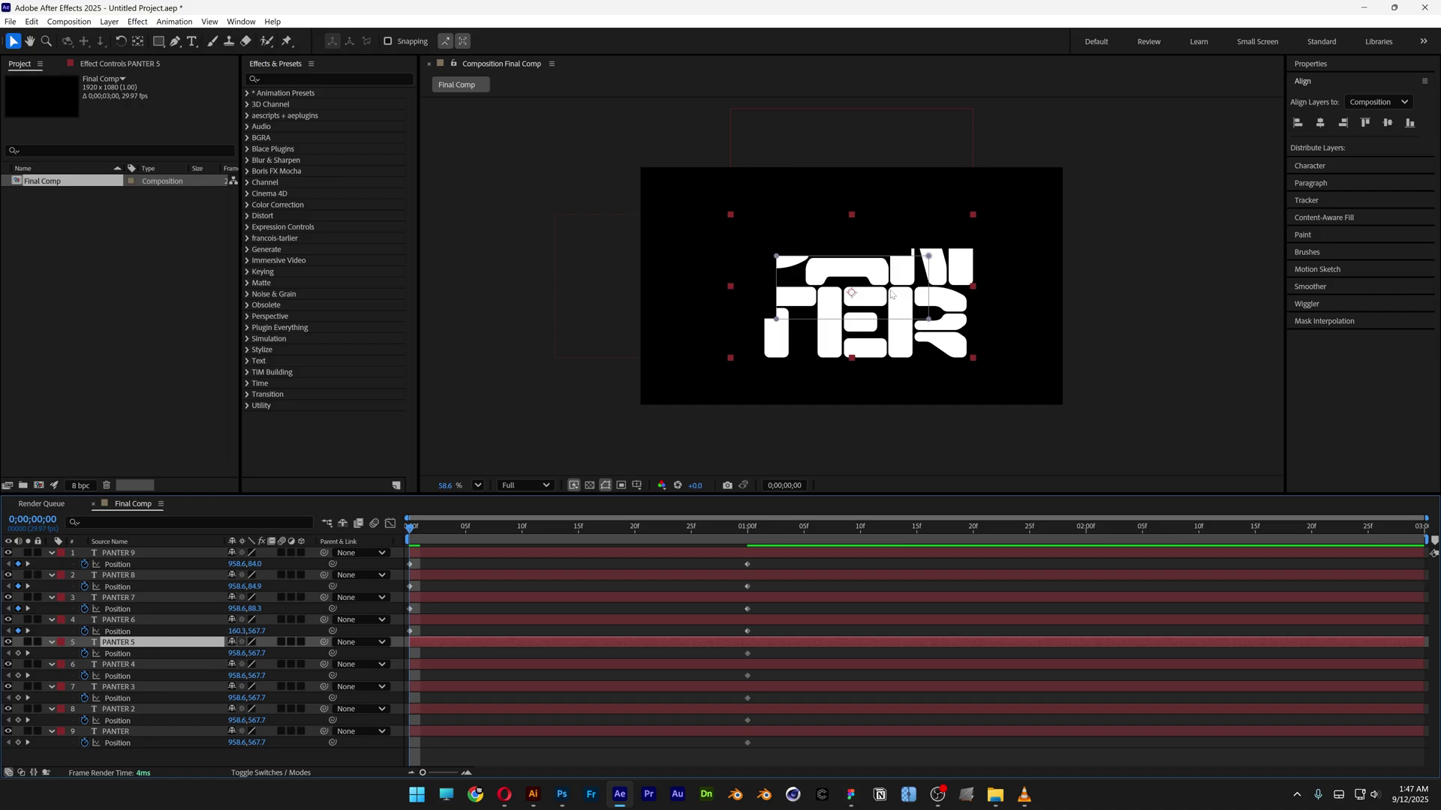
drag(892, 295, 891, 454)
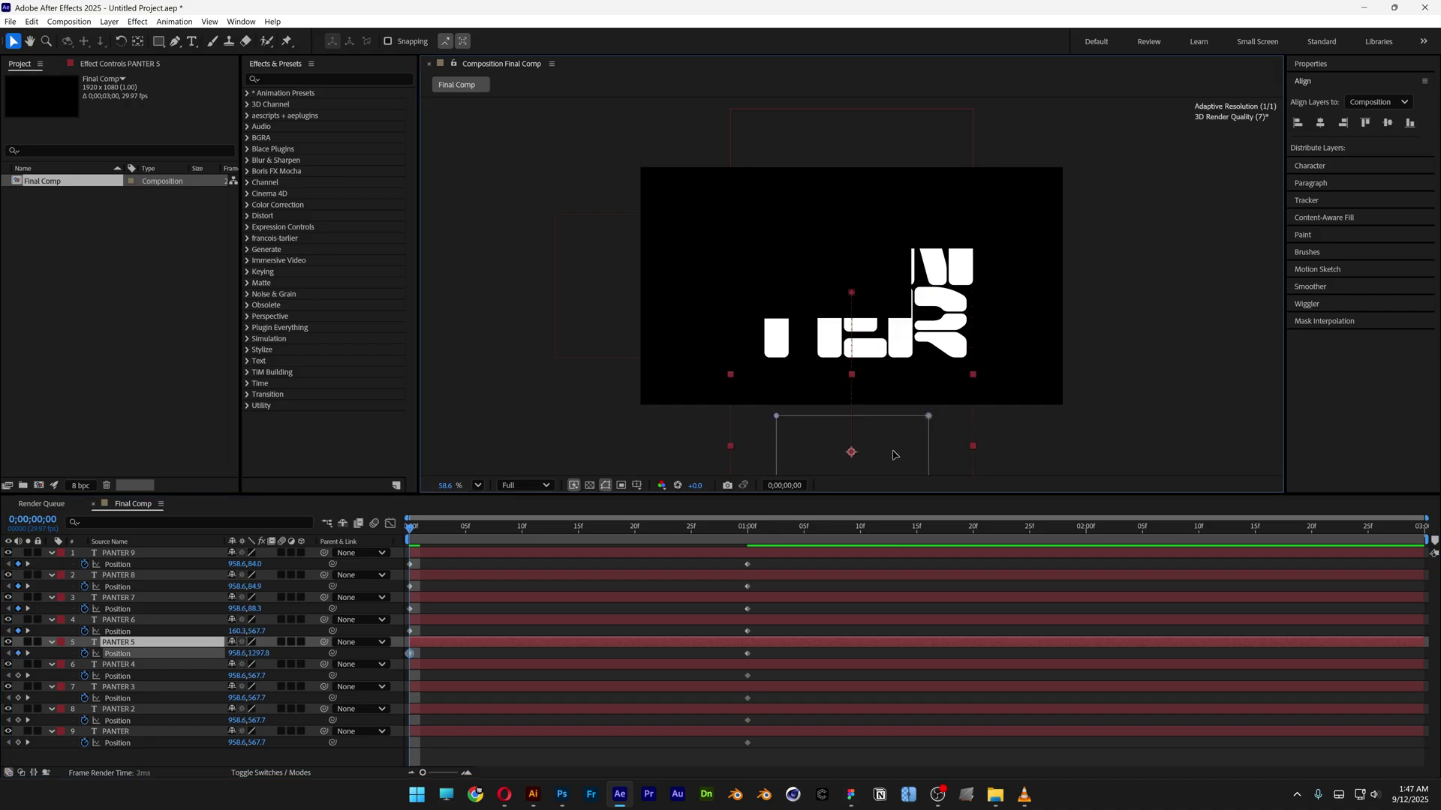
click(141, 670)
drag(968, 308, 1146, 307)
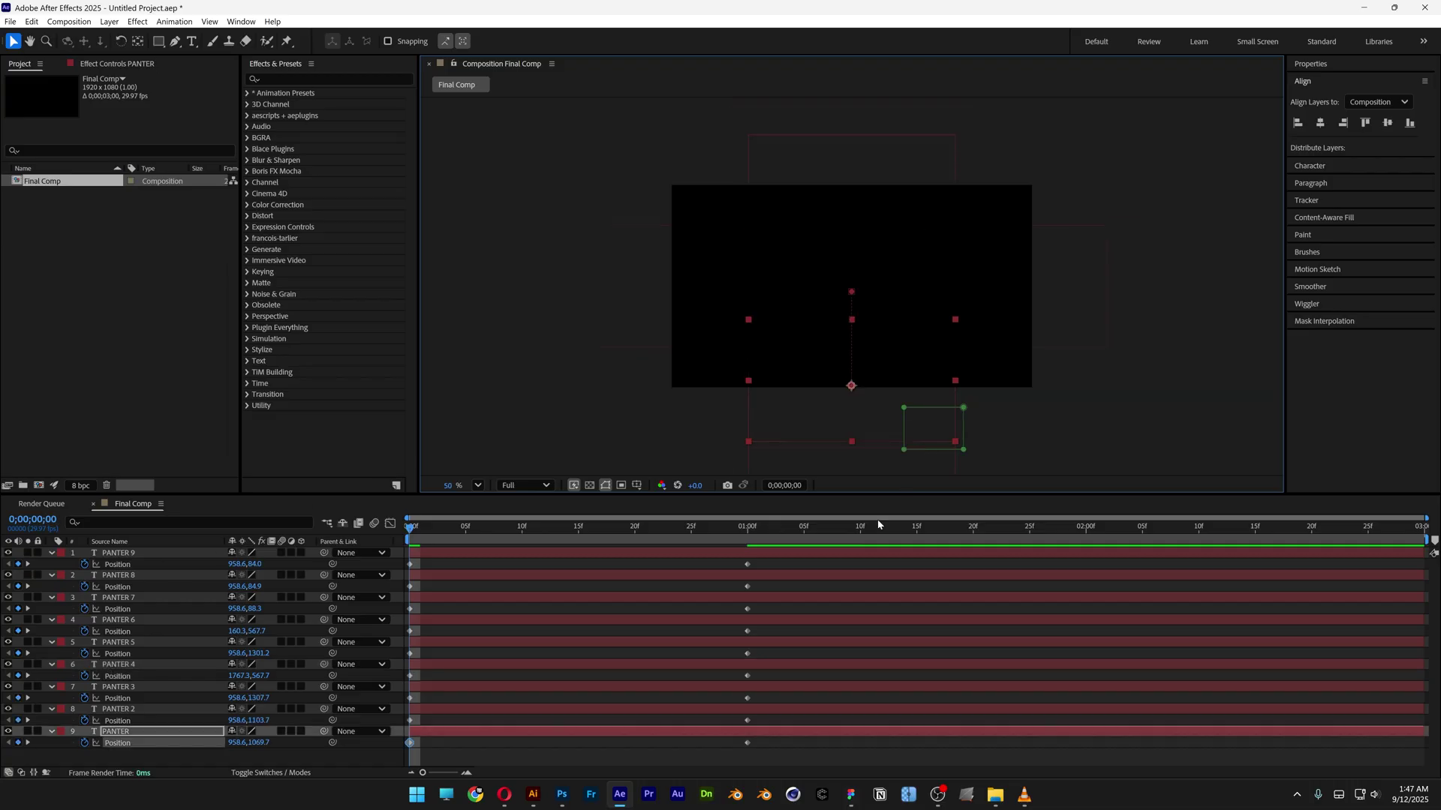
drag(775, 561, 405, 747)
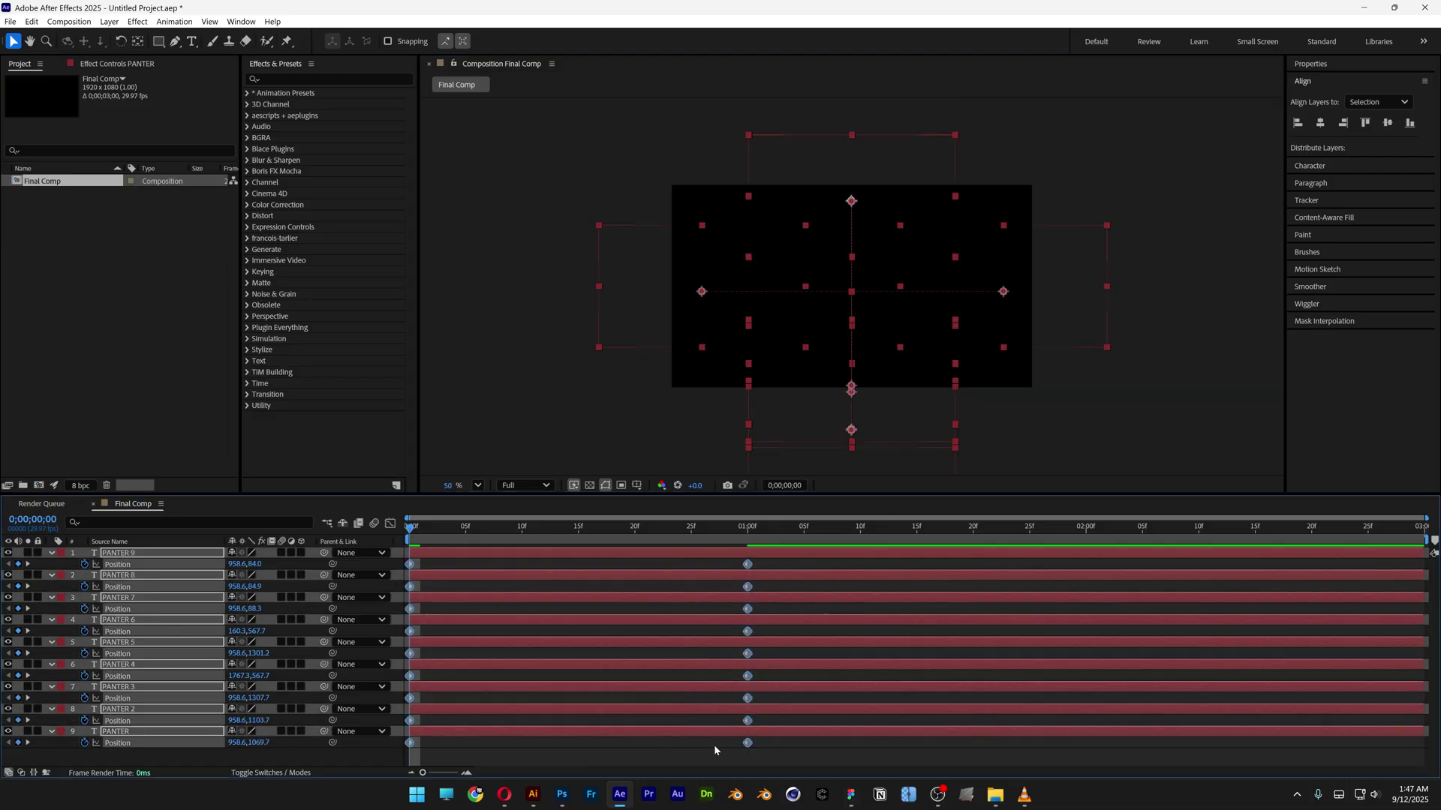
Apply Easy Ease to all Position keyframes and reshape the one-second speed curves in the Graph Editor
right_click(745, 748)
mouse_move(809, 736)
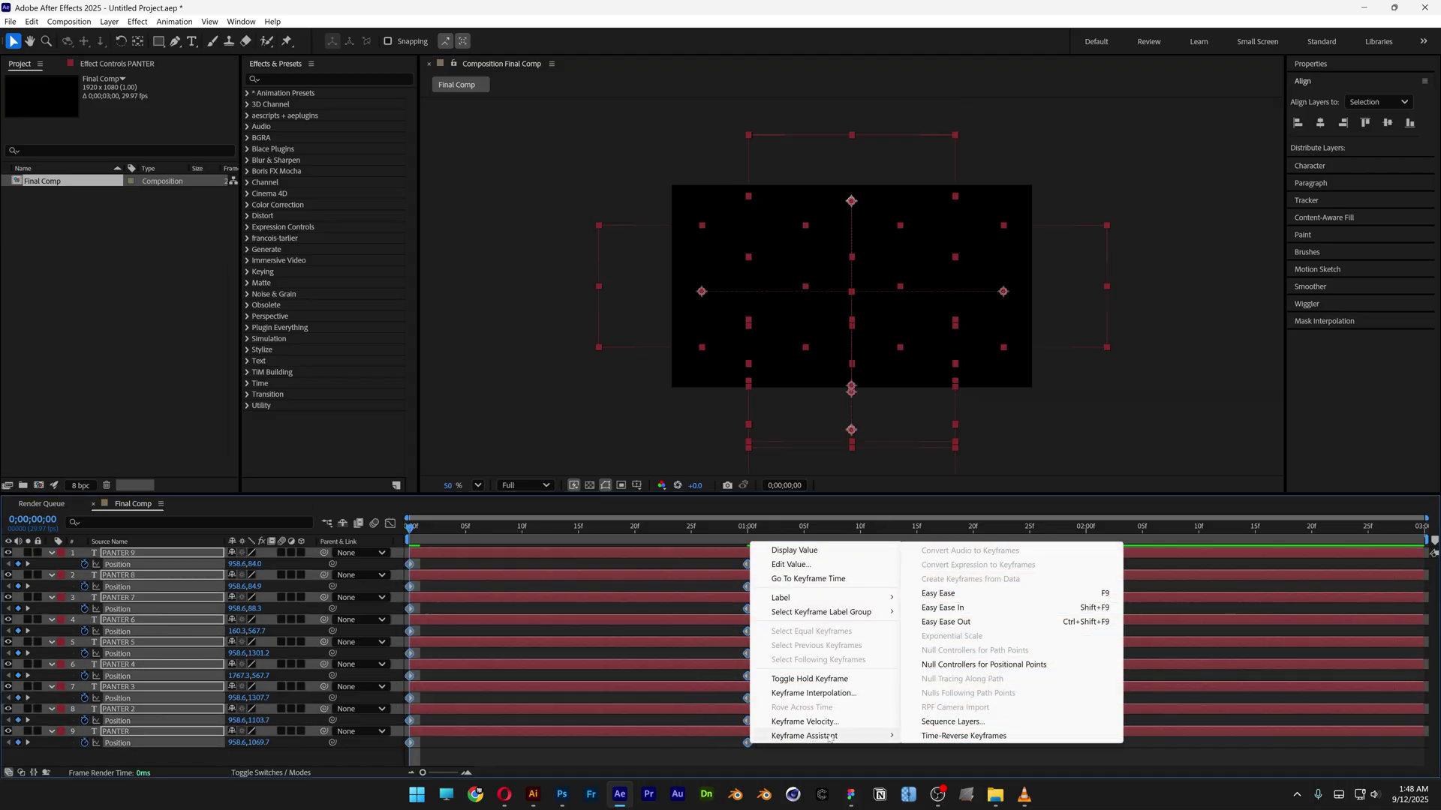
click(947, 594)
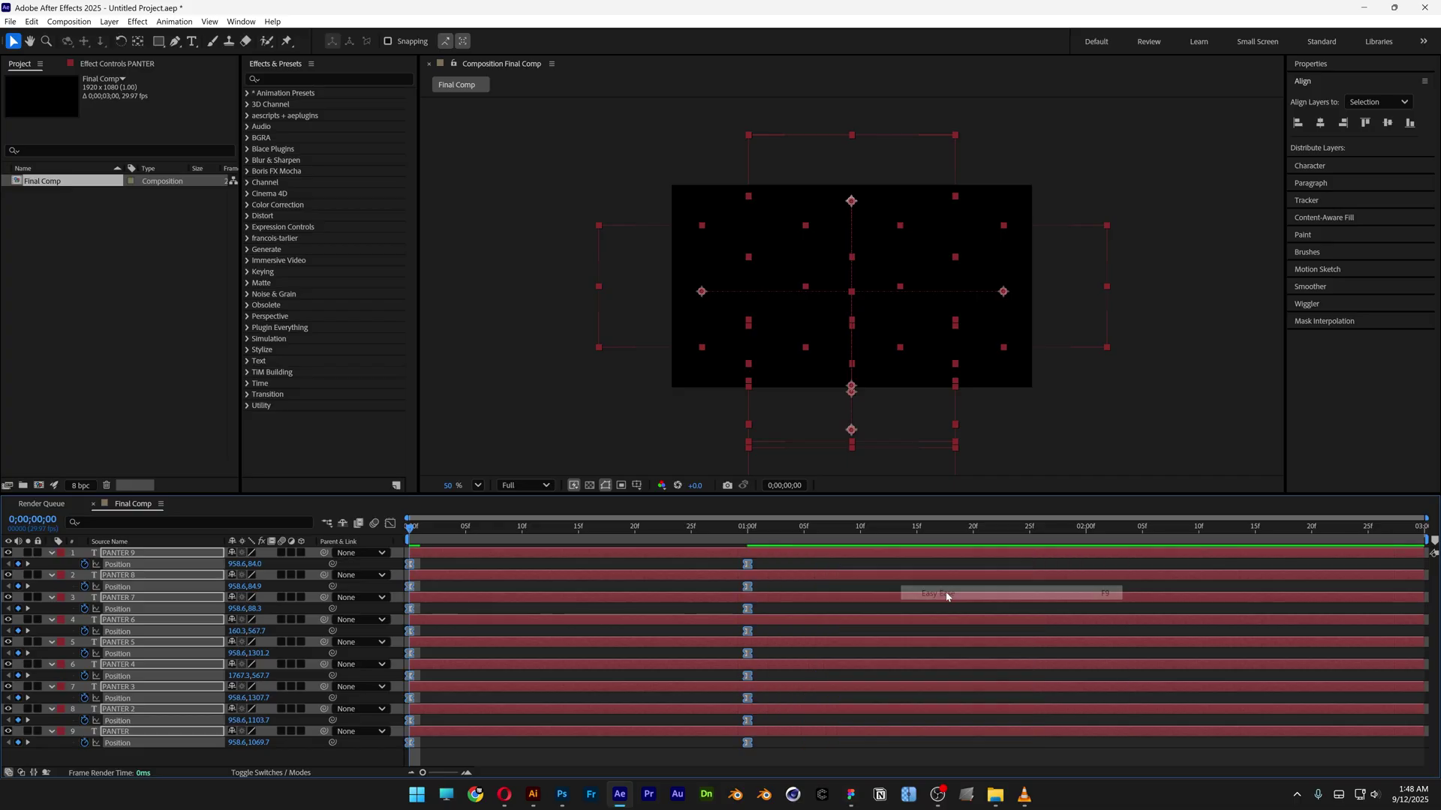
click(390, 524)
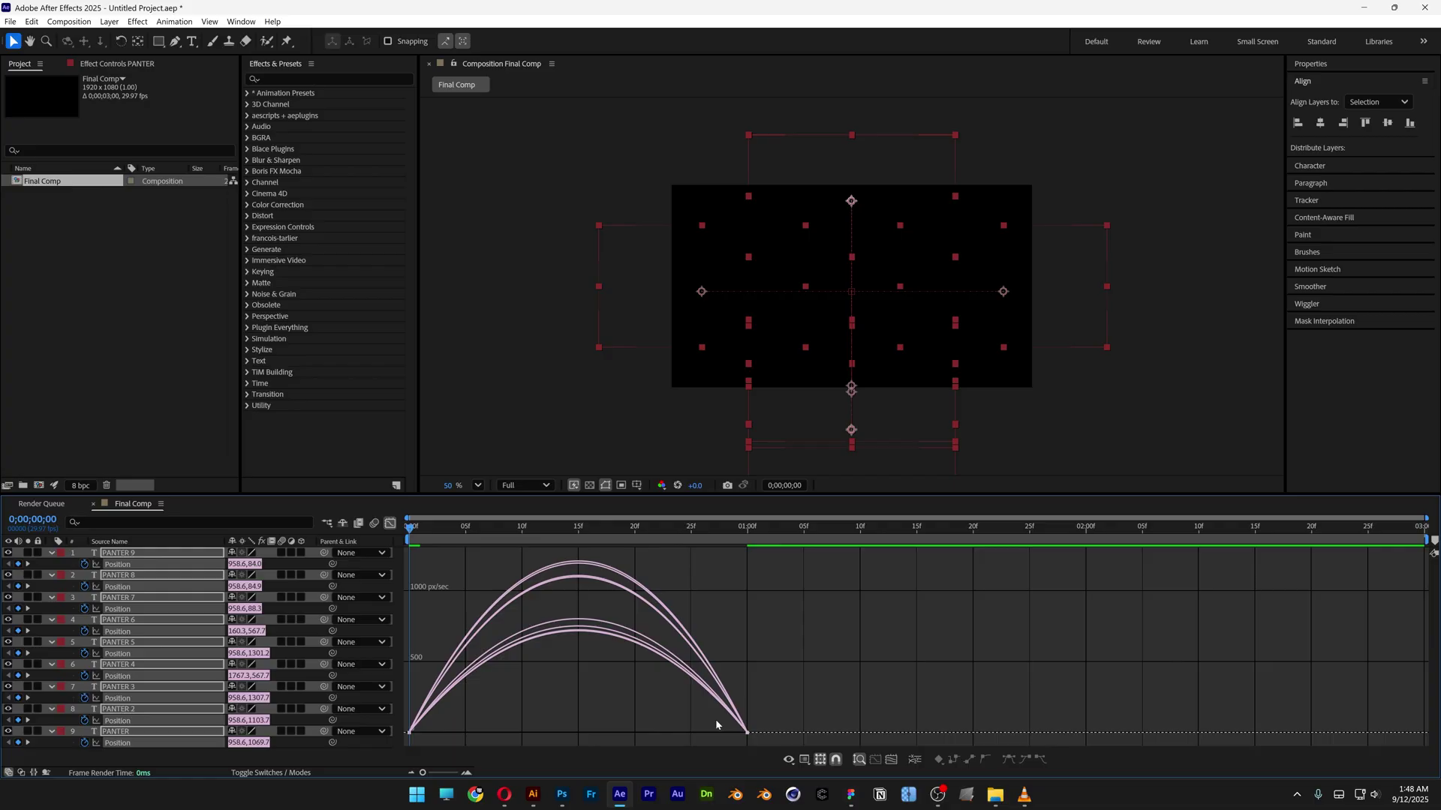
drag(761, 739, 577, 729)
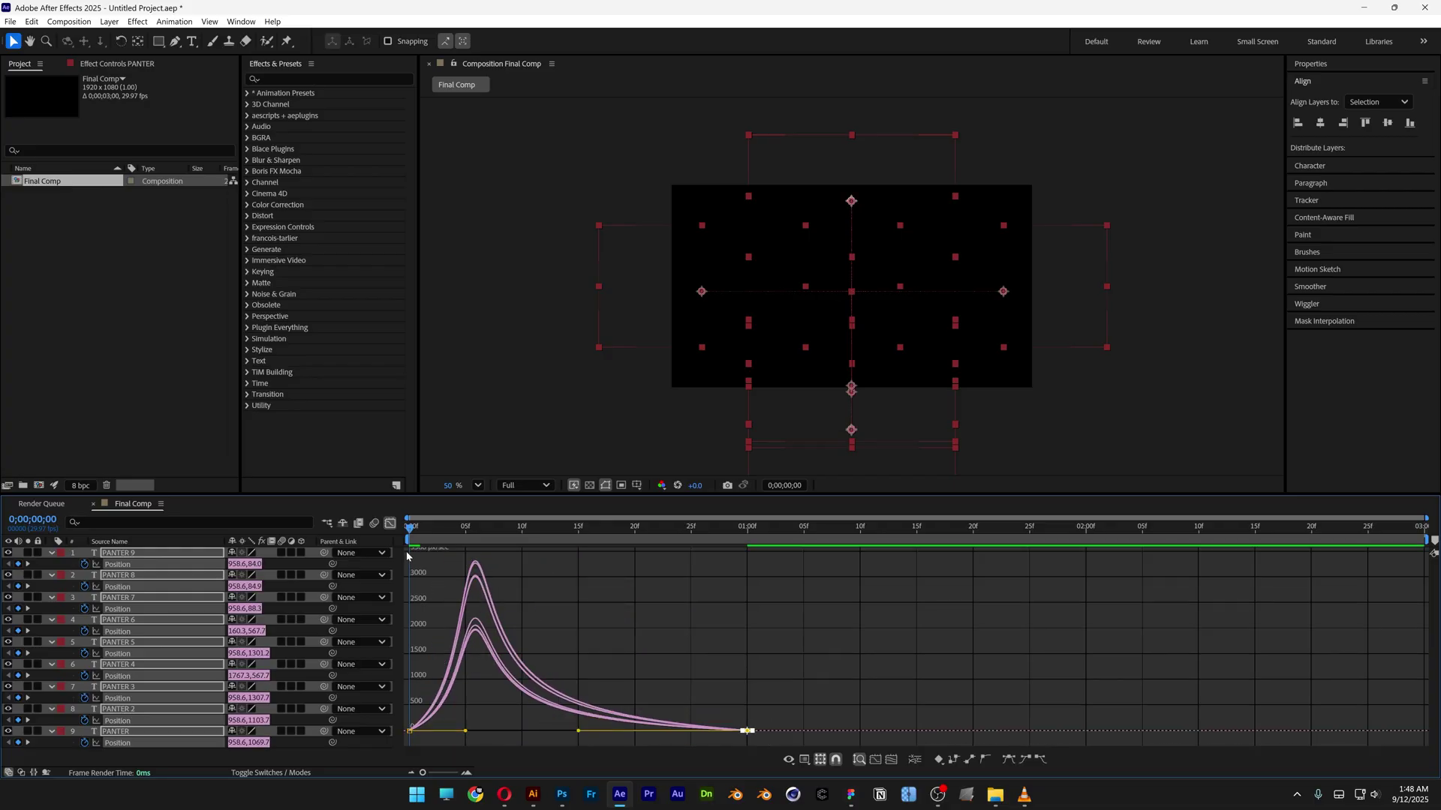
click(390, 524)
key(space)
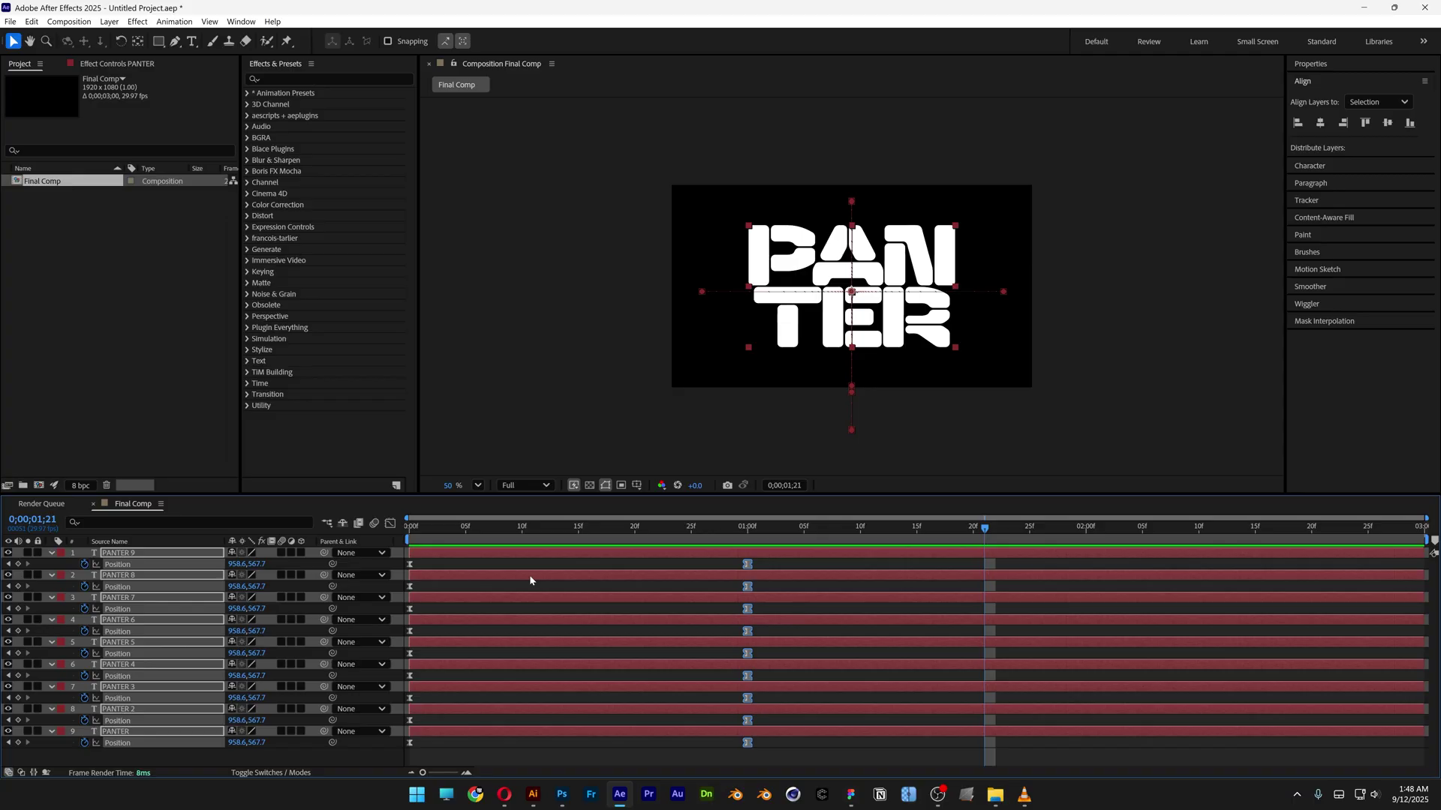
Pre-compose the PANTER layers into a precomp named 'TXT'
right_click(158, 556)
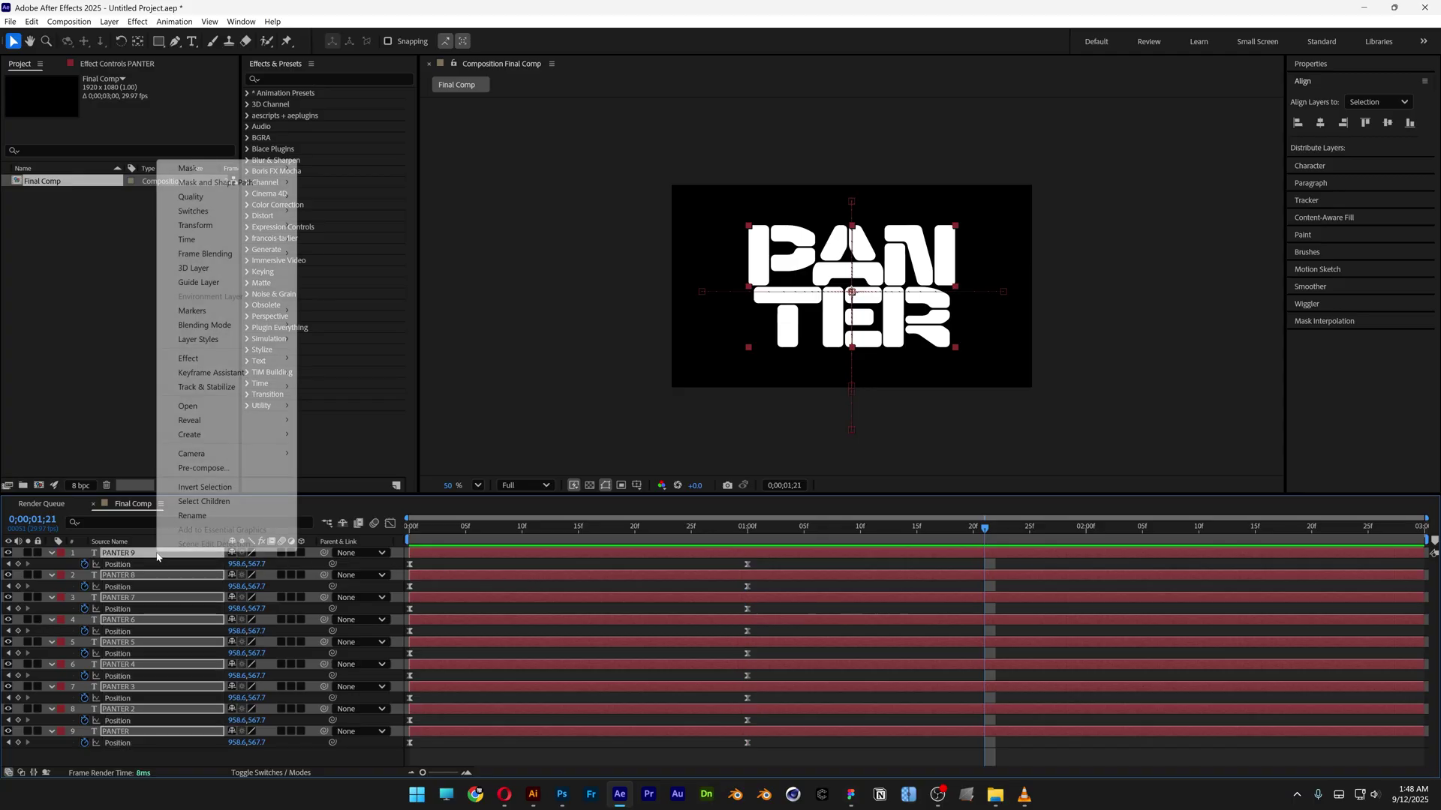
click(229, 471)
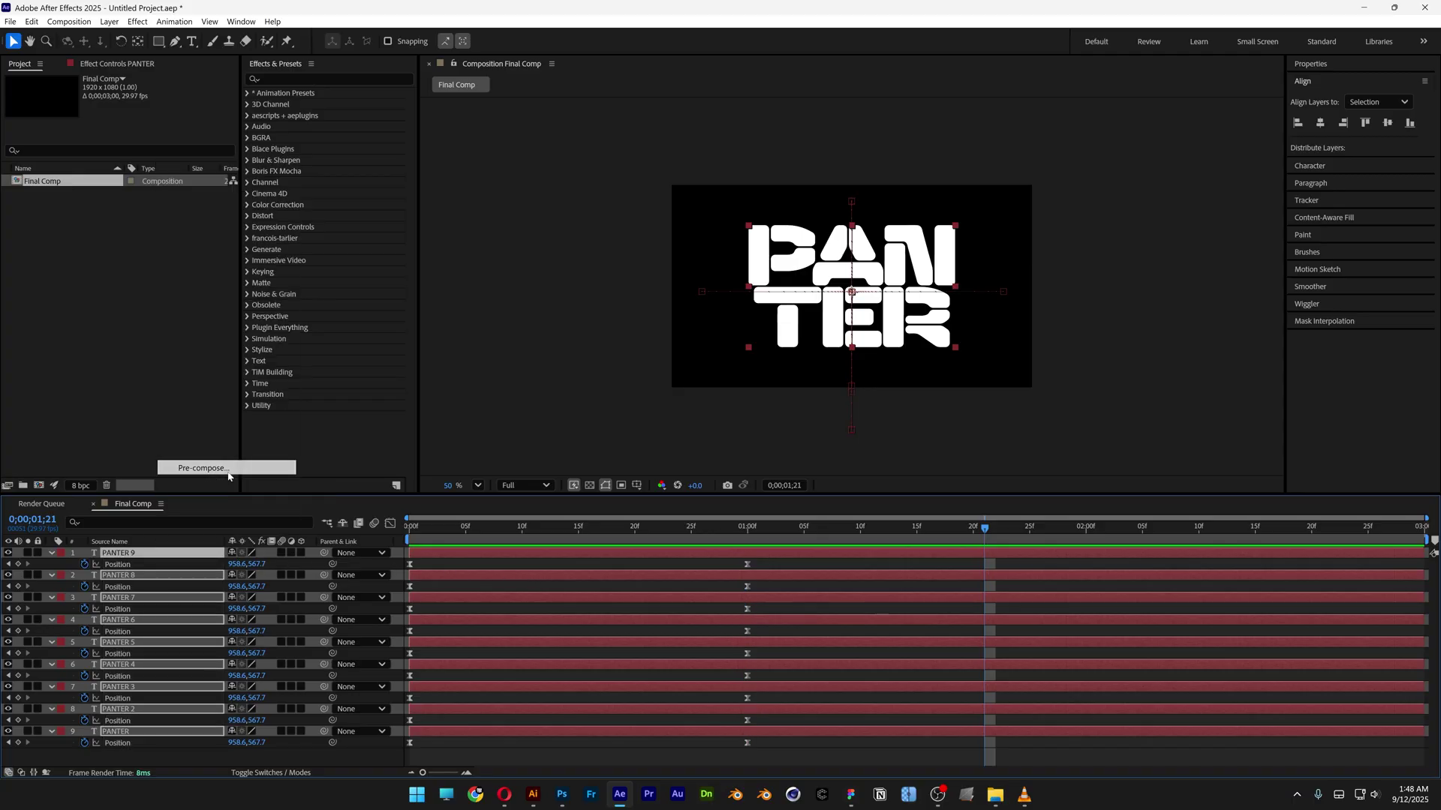
text(TXT)
key(Return)
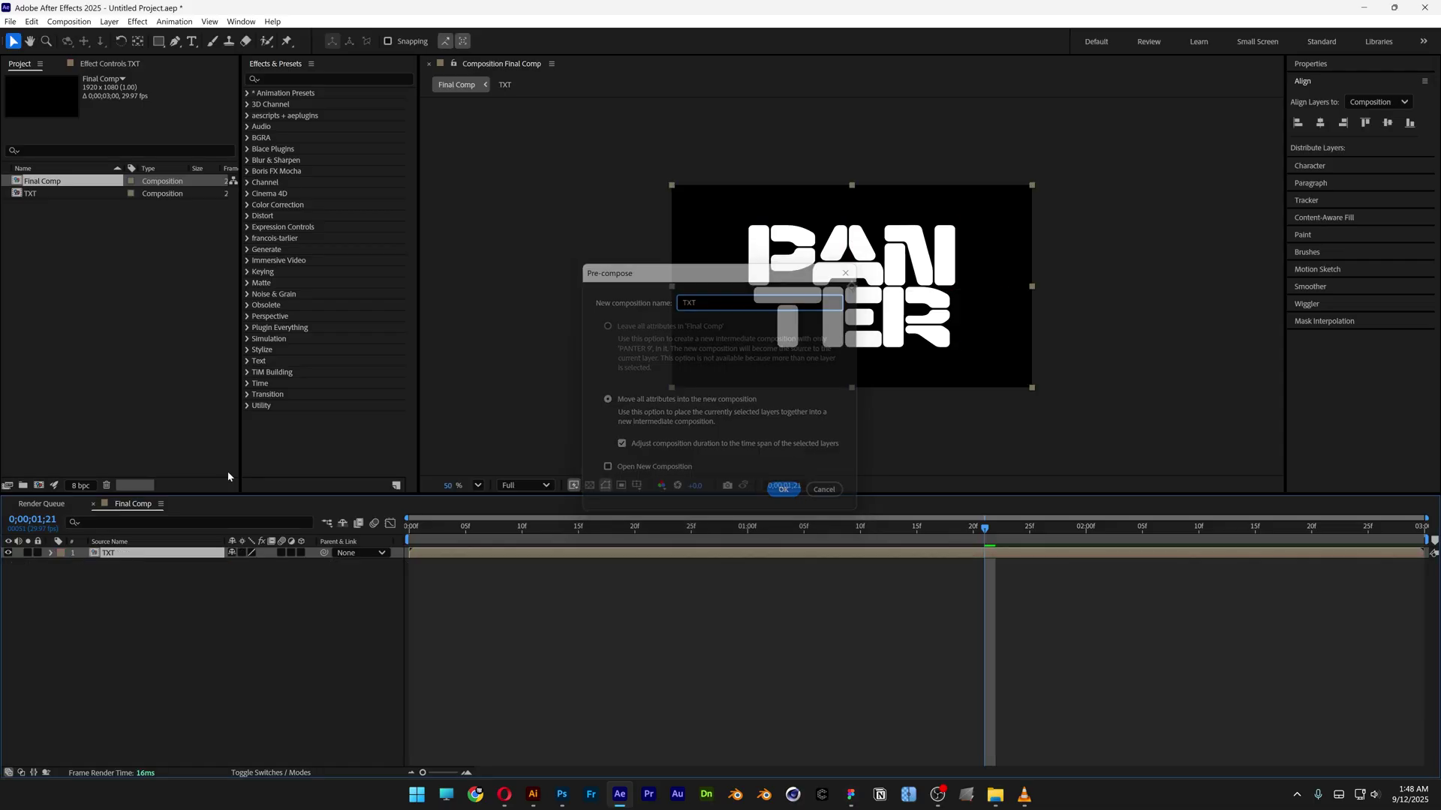
Apply Shift Channels to the TXT layer and duplicate it into three TXT layers
click(343, 78)
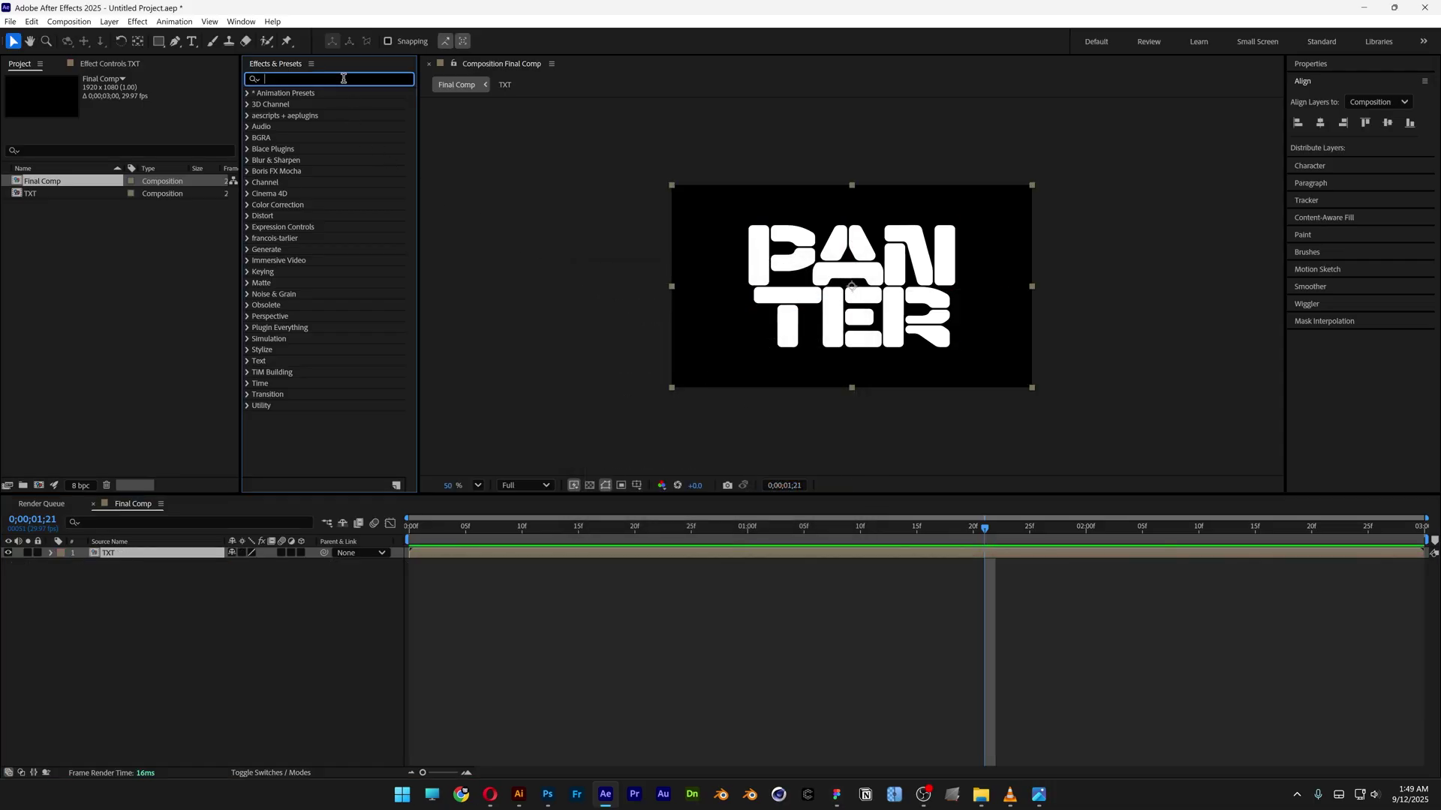
text(shift channels)
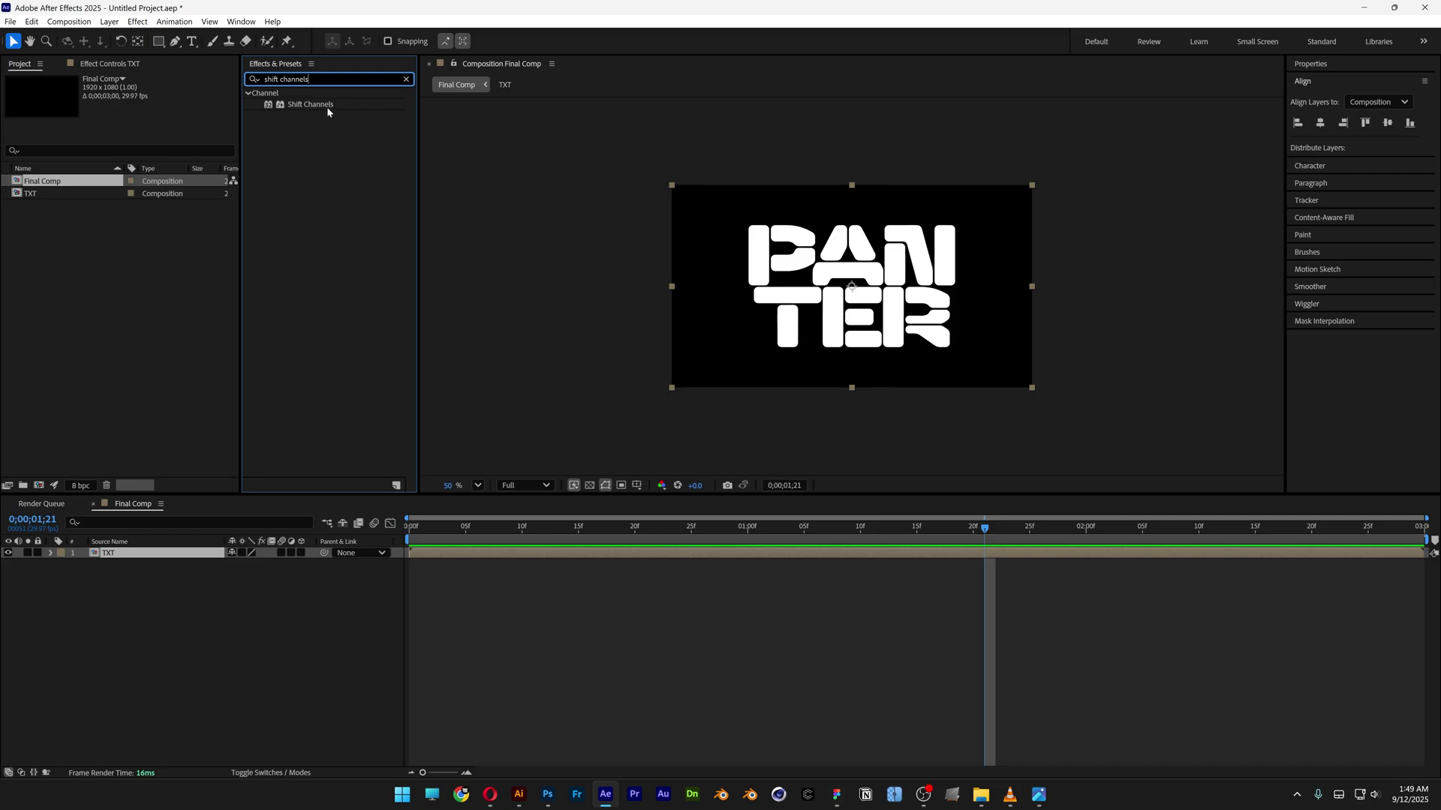
drag(327, 112, 177, 555)
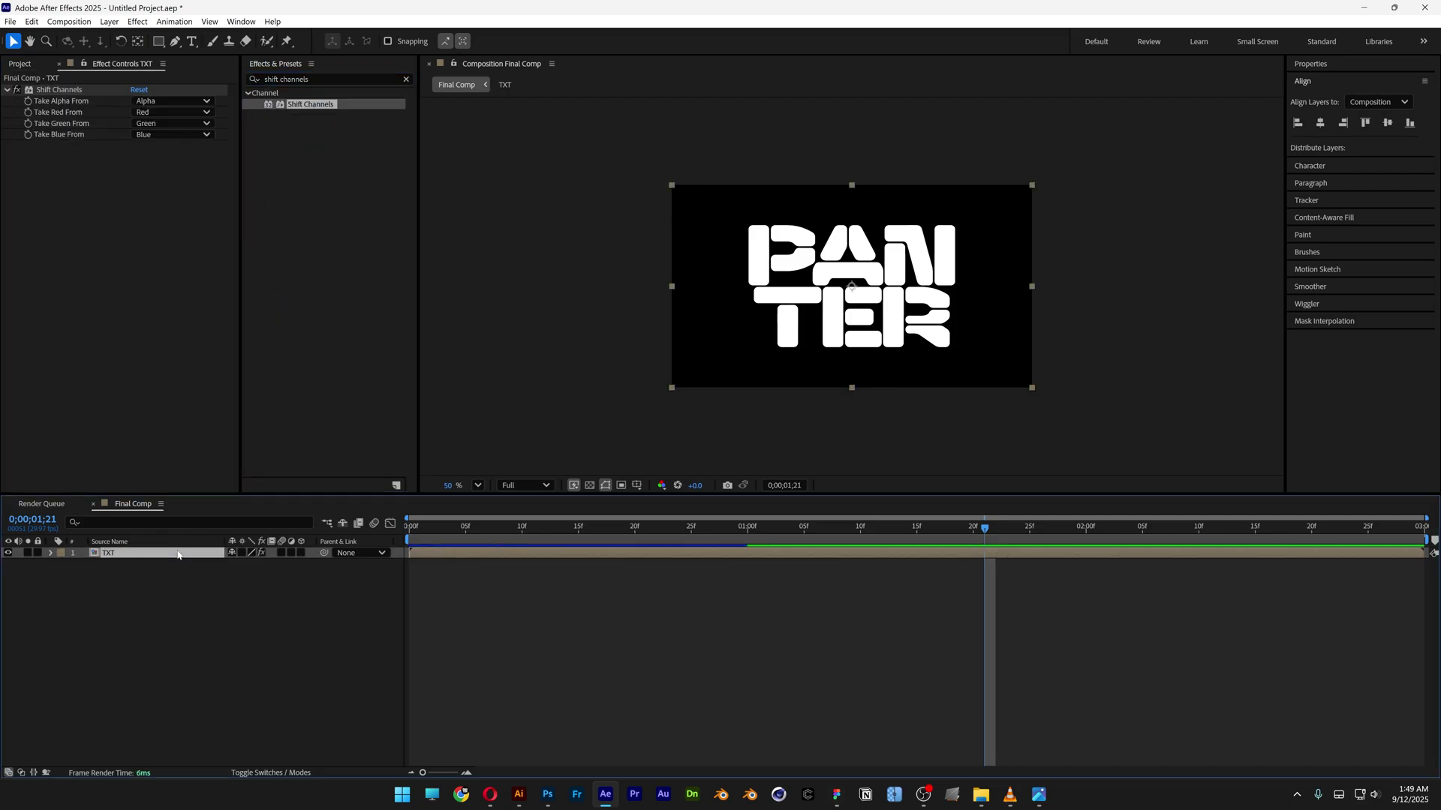
key(ctrl+d)
key(ctrl+d)
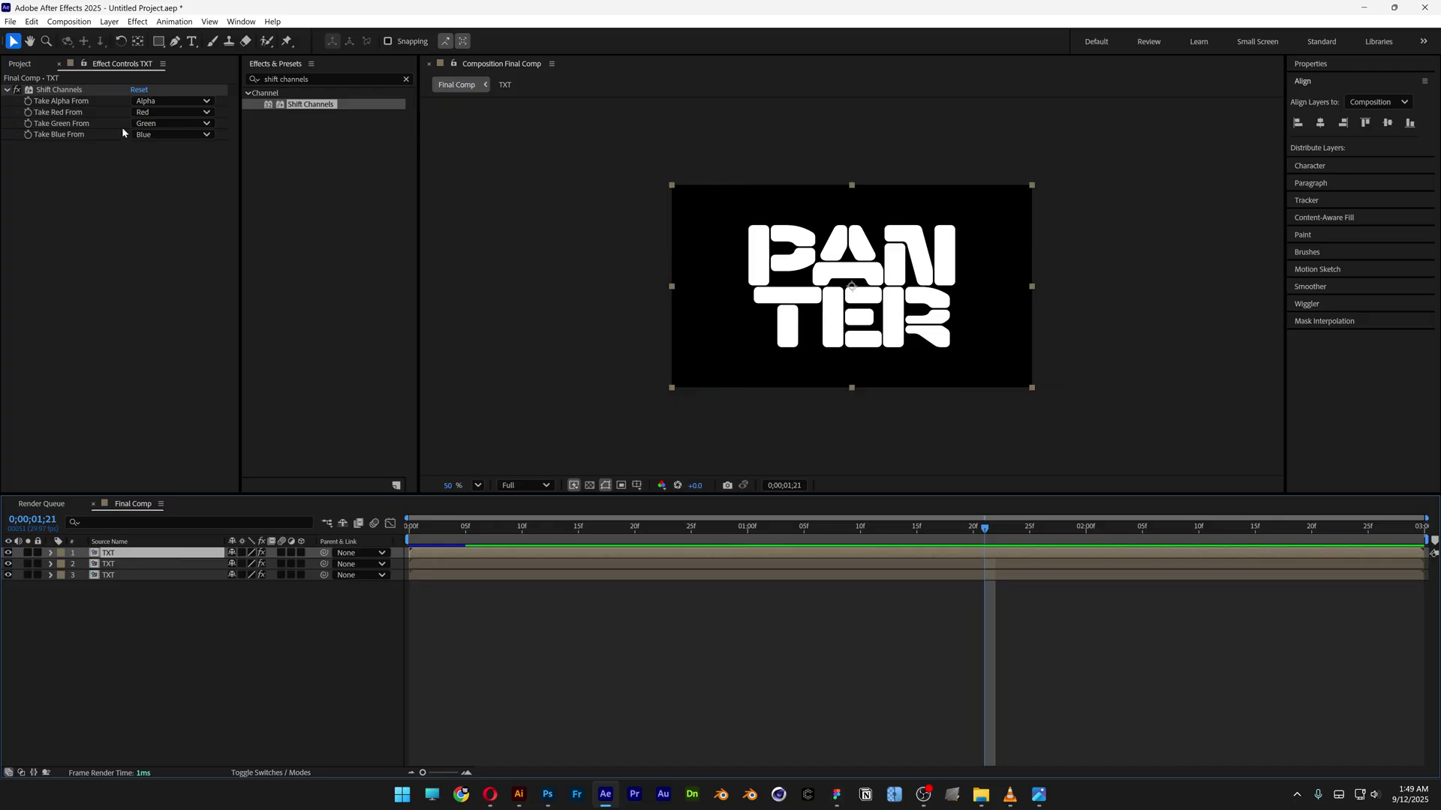
Set the top TXT layer's Take Red and Take Green to Full Off, leaving blue only
click(143, 113)
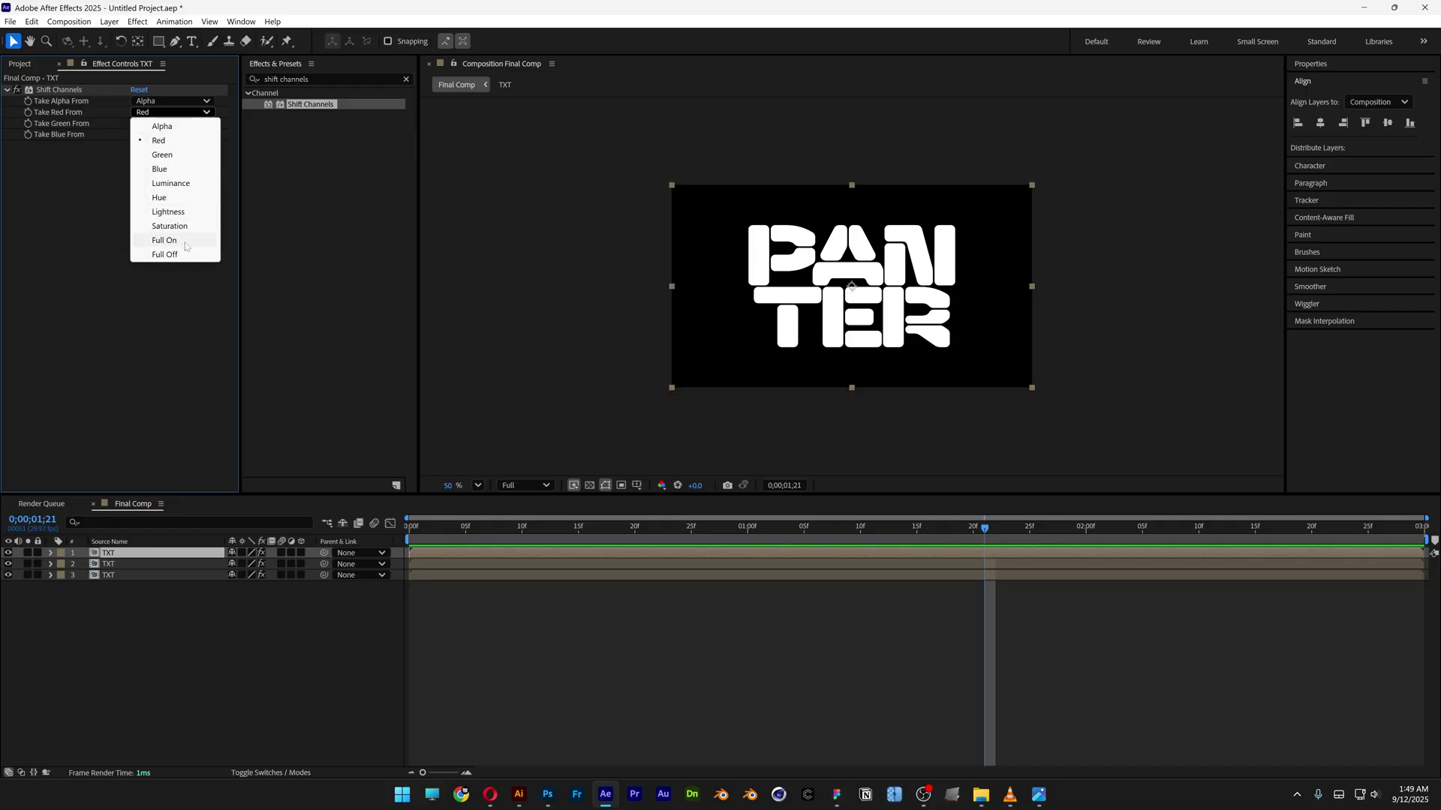
click(164, 254)
click(156, 124)
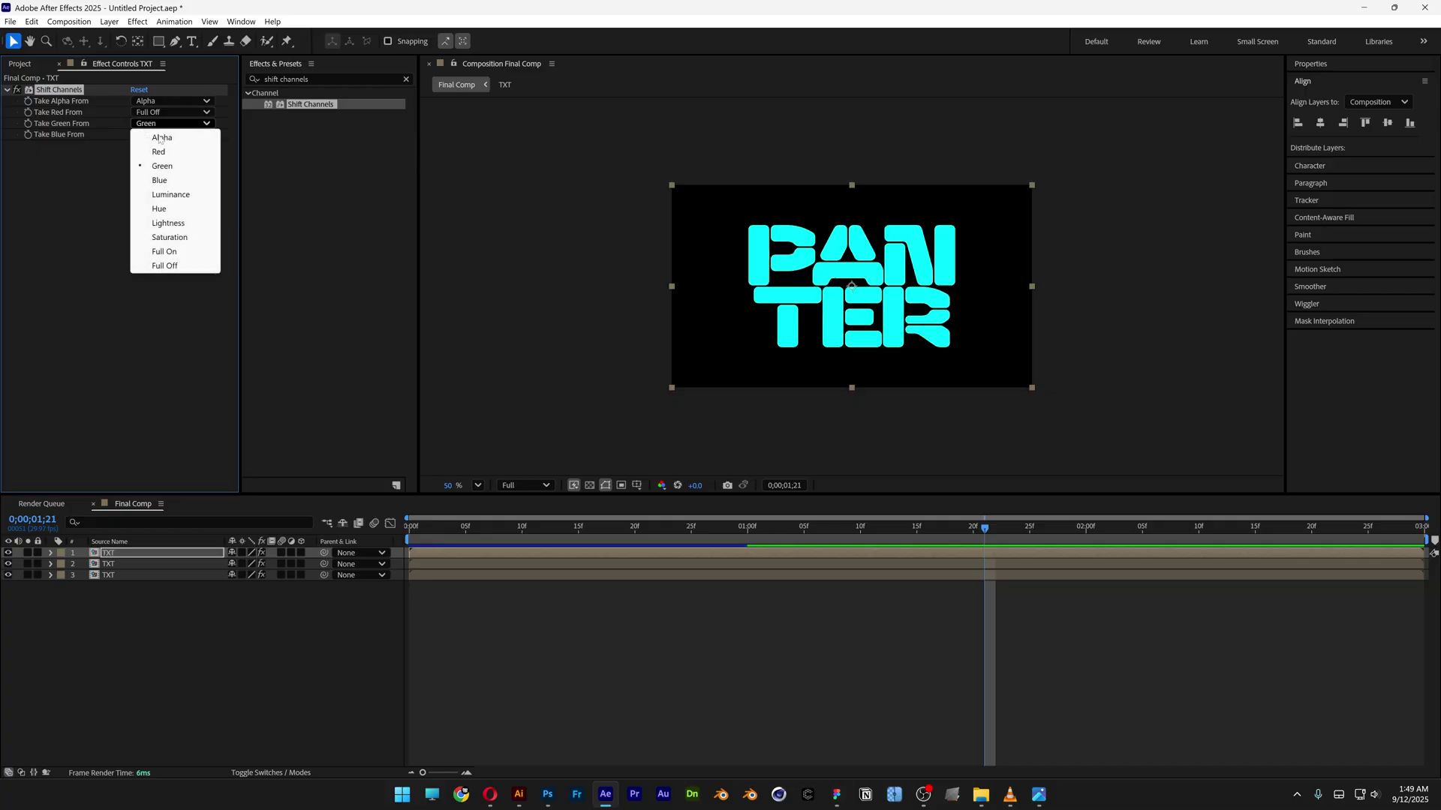
click(164, 265)
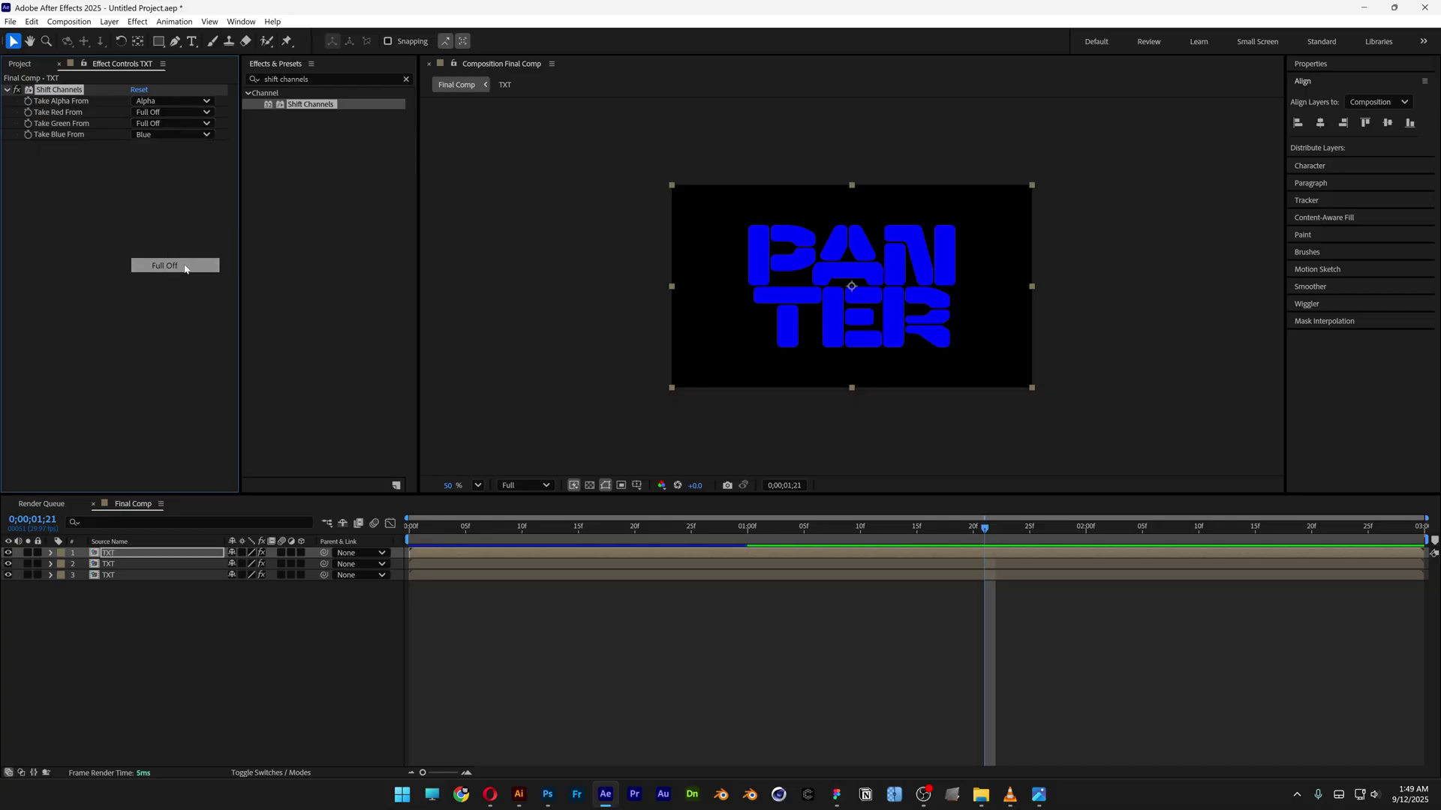
Set the second TXT layer's Take Red and Take Blue to Full Off, leaving green only
click(125, 564)
click(171, 112)
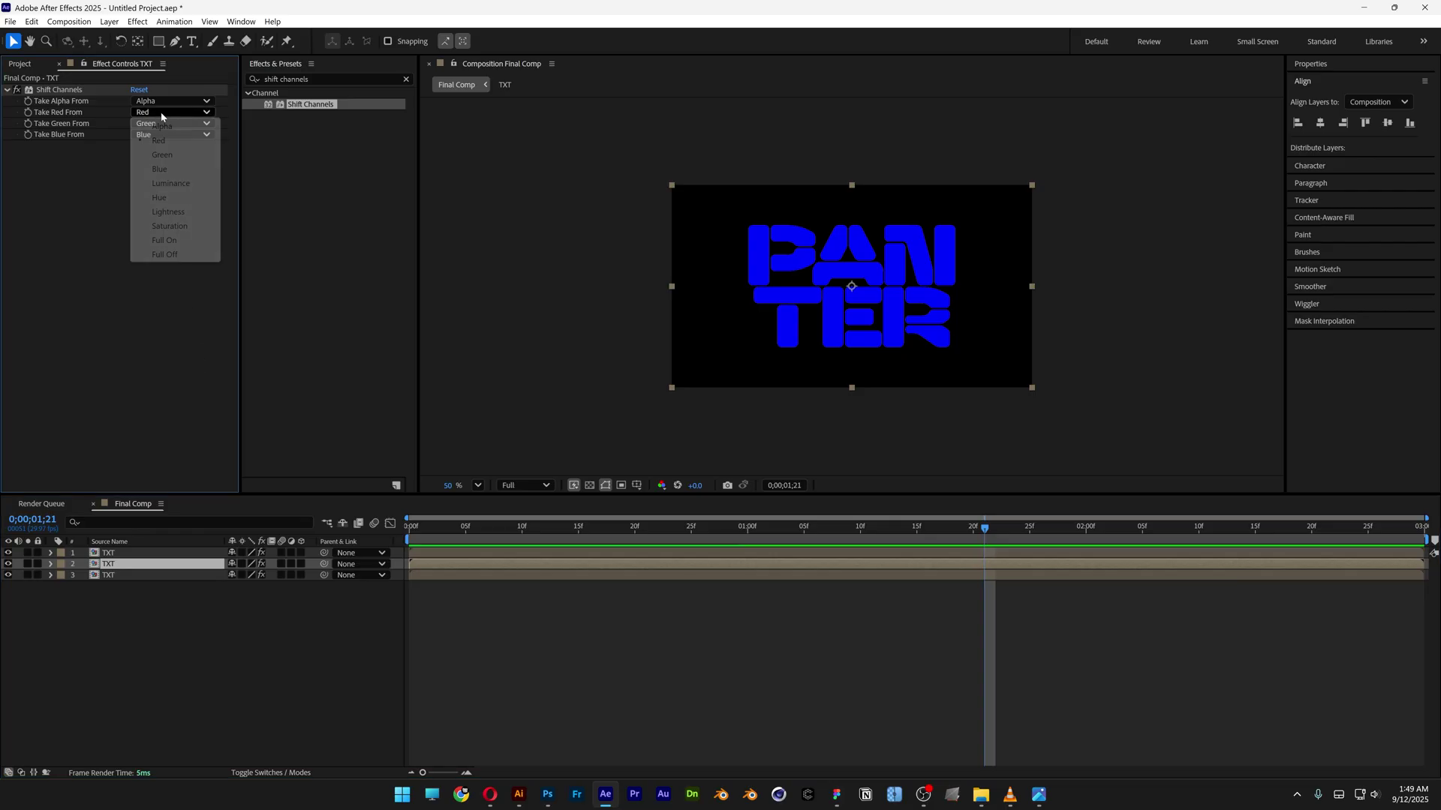
click(164, 254)
click(154, 137)
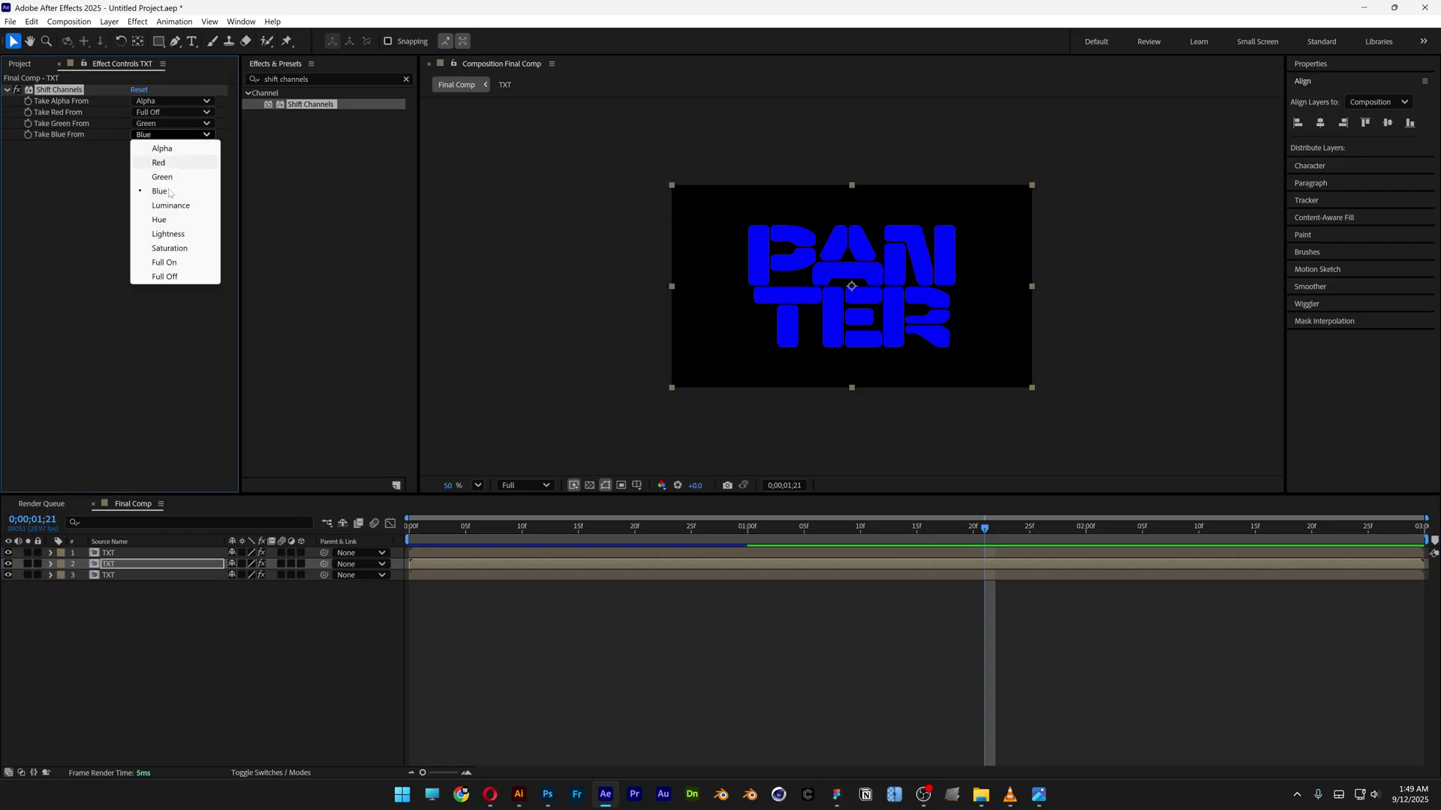
click(183, 279)
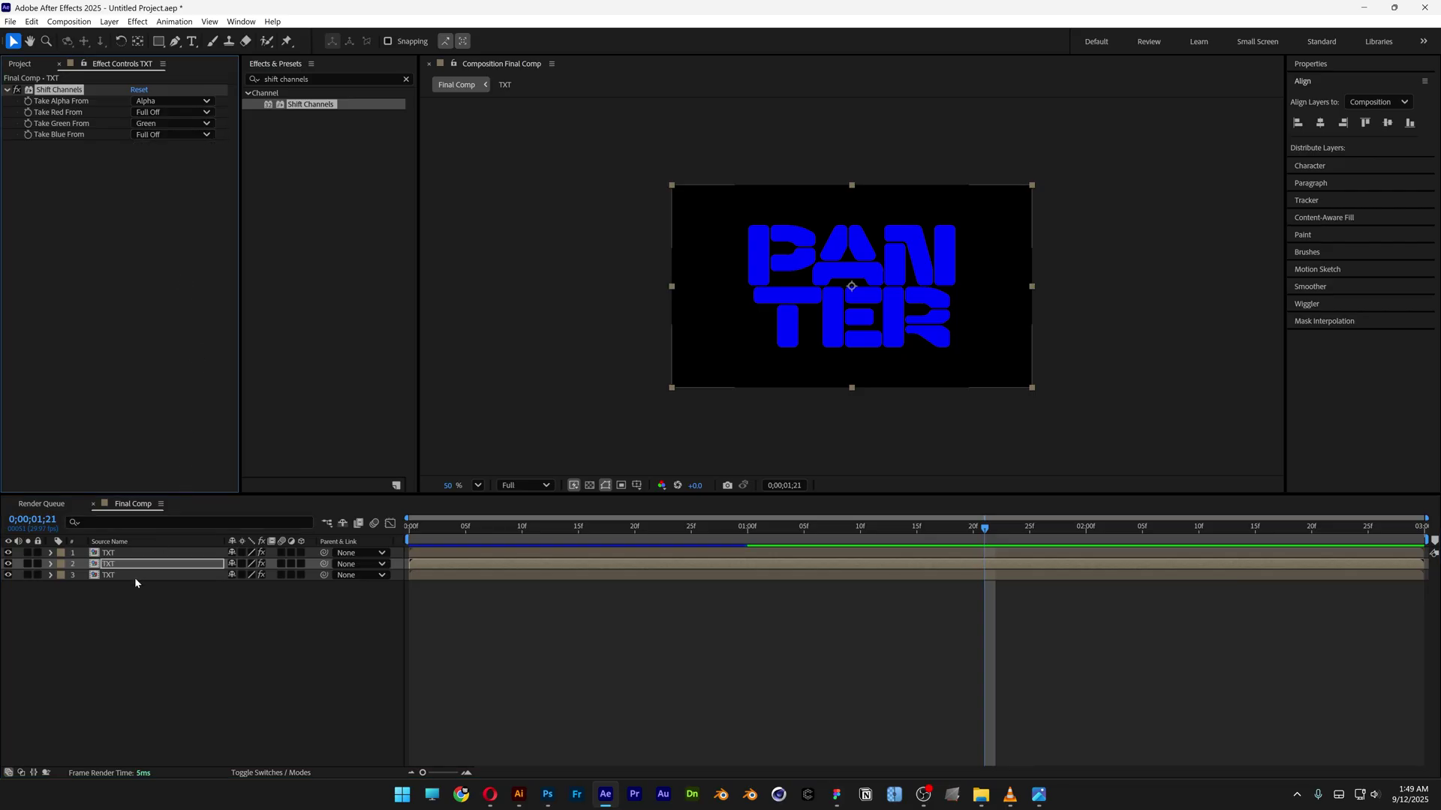
Set the third TXT layer's Take Green and Take Blue to Full Off, leaving red only
click(134, 576)
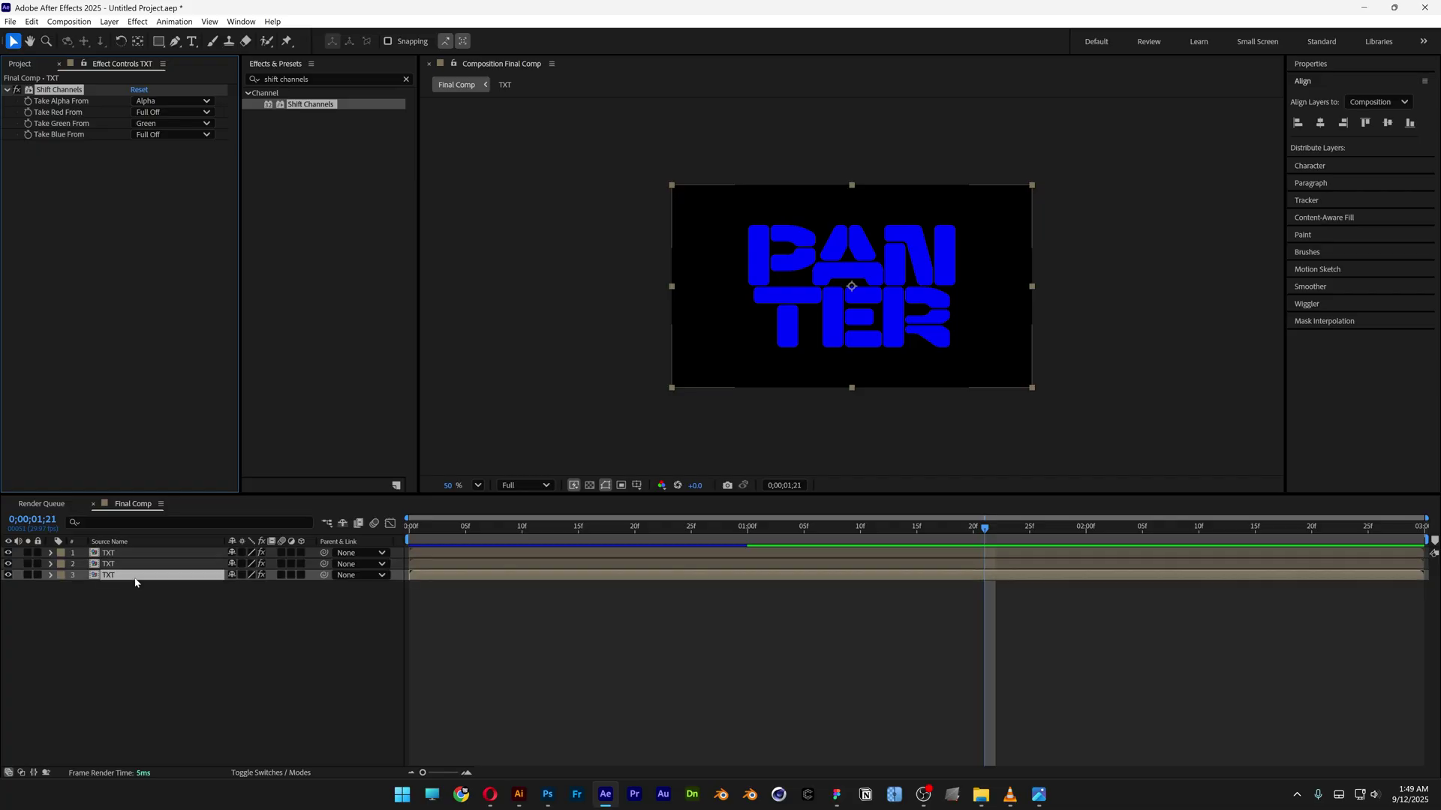
click(157, 124)
click(179, 266)
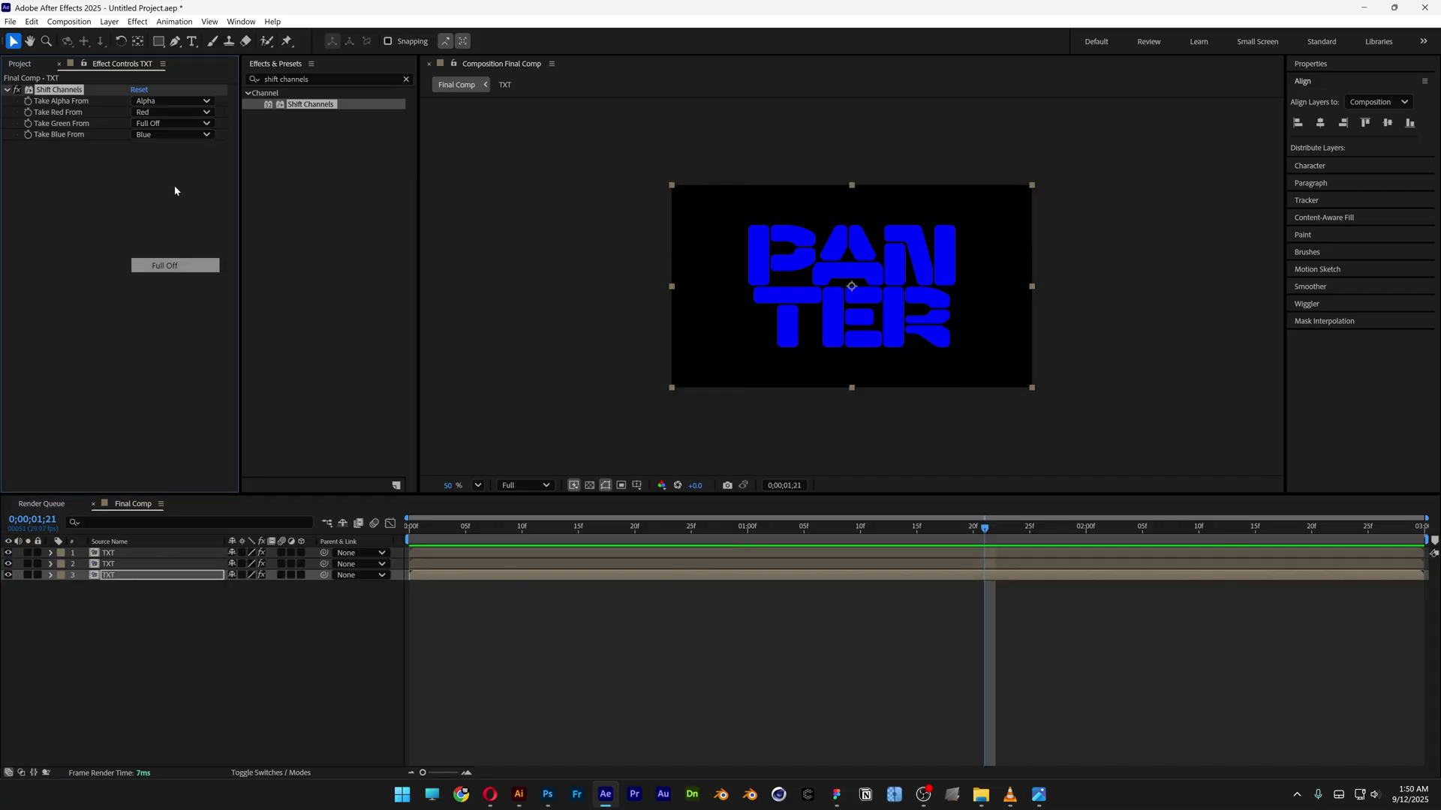
click(169, 134)
click(175, 277)
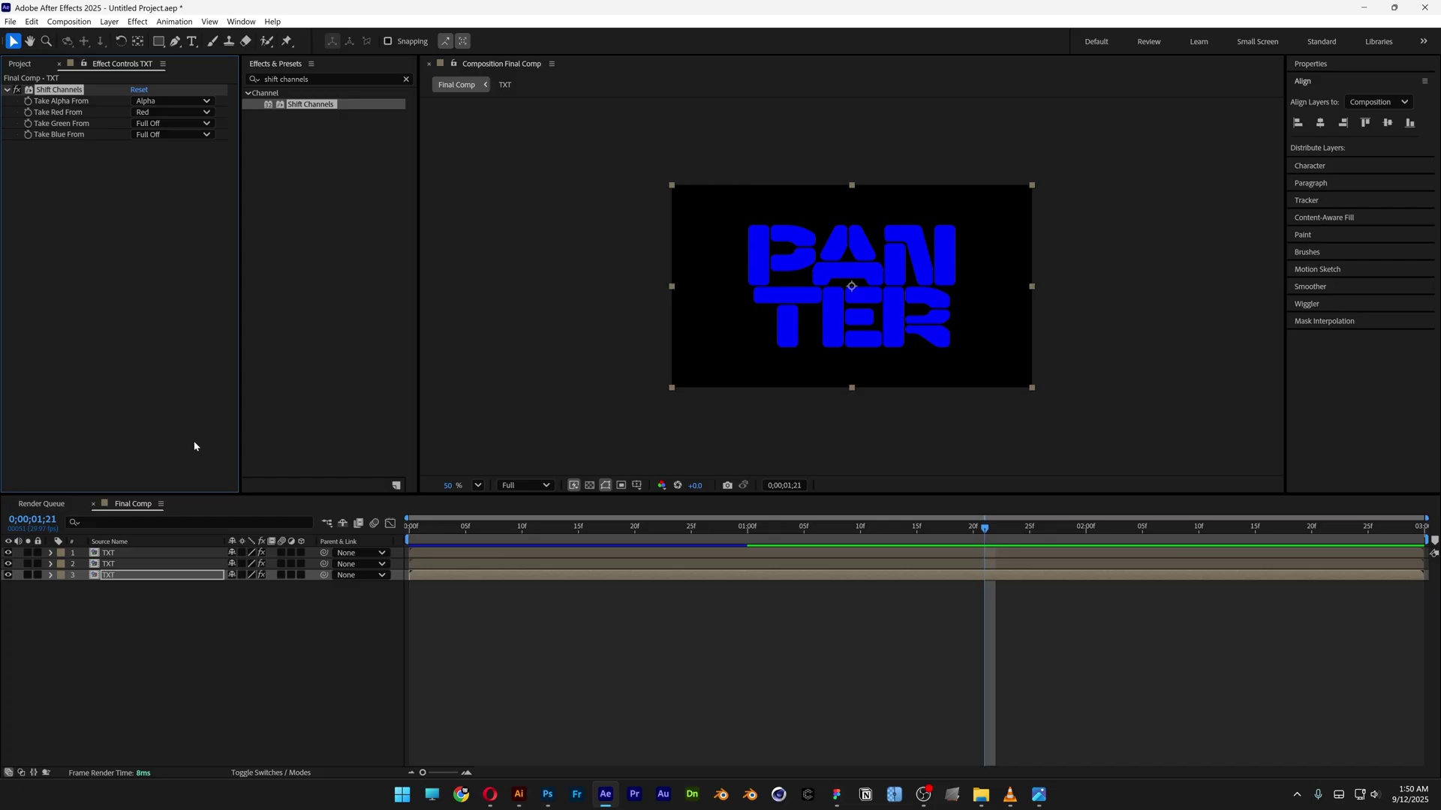
drag(210, 628, 176, 551)
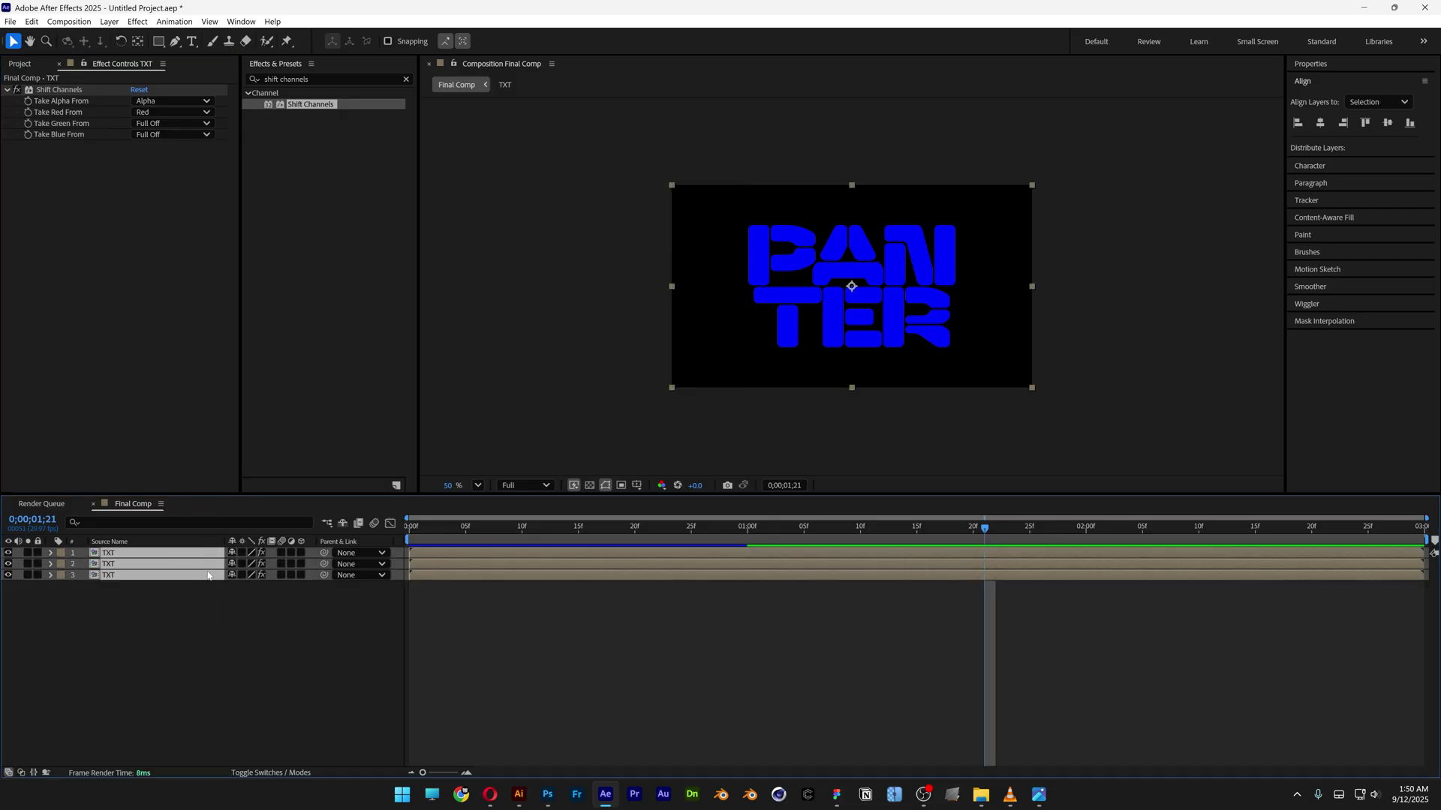
Set all three TXT layers to Add blend mode and start the third layer slightly later
click(273, 773)
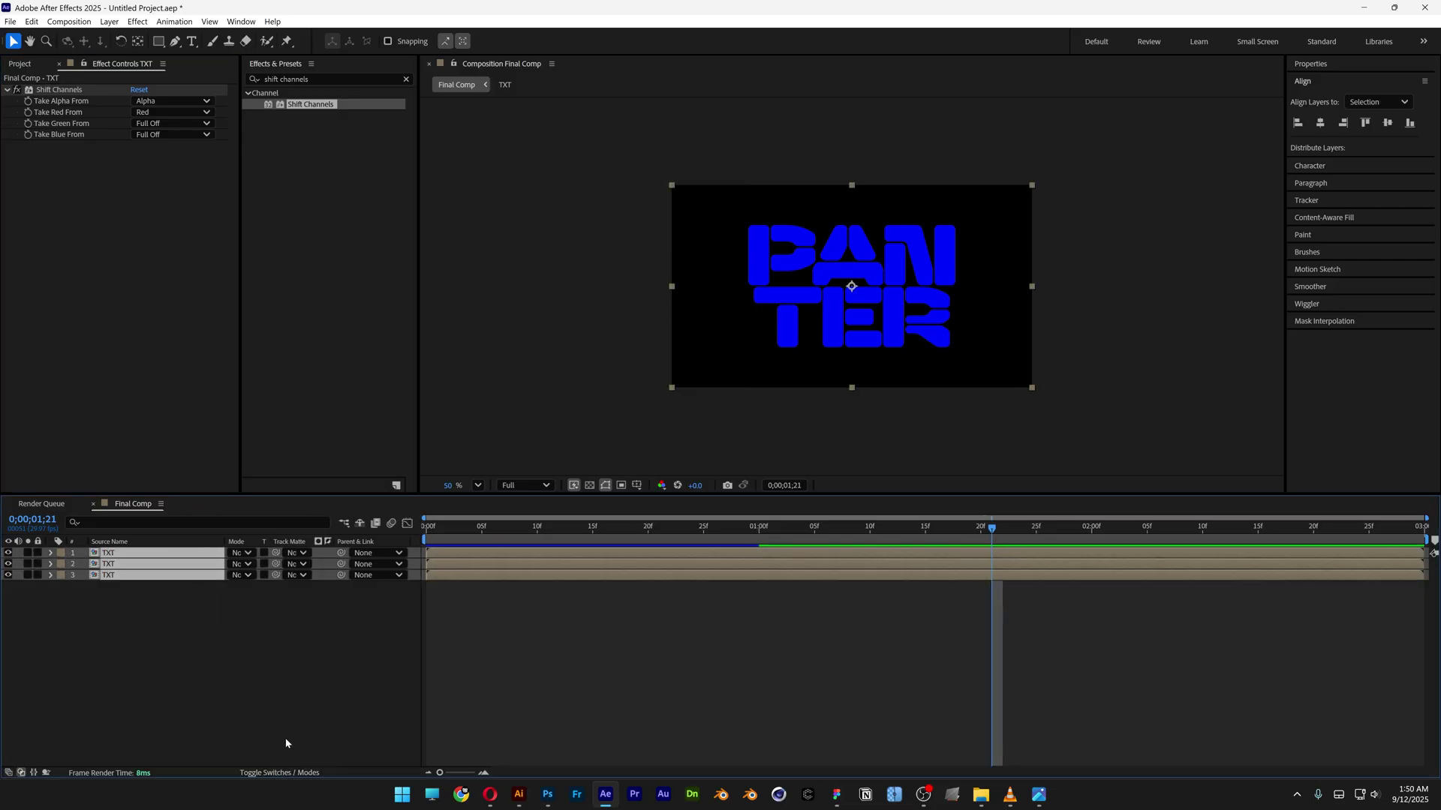
click(247, 553)
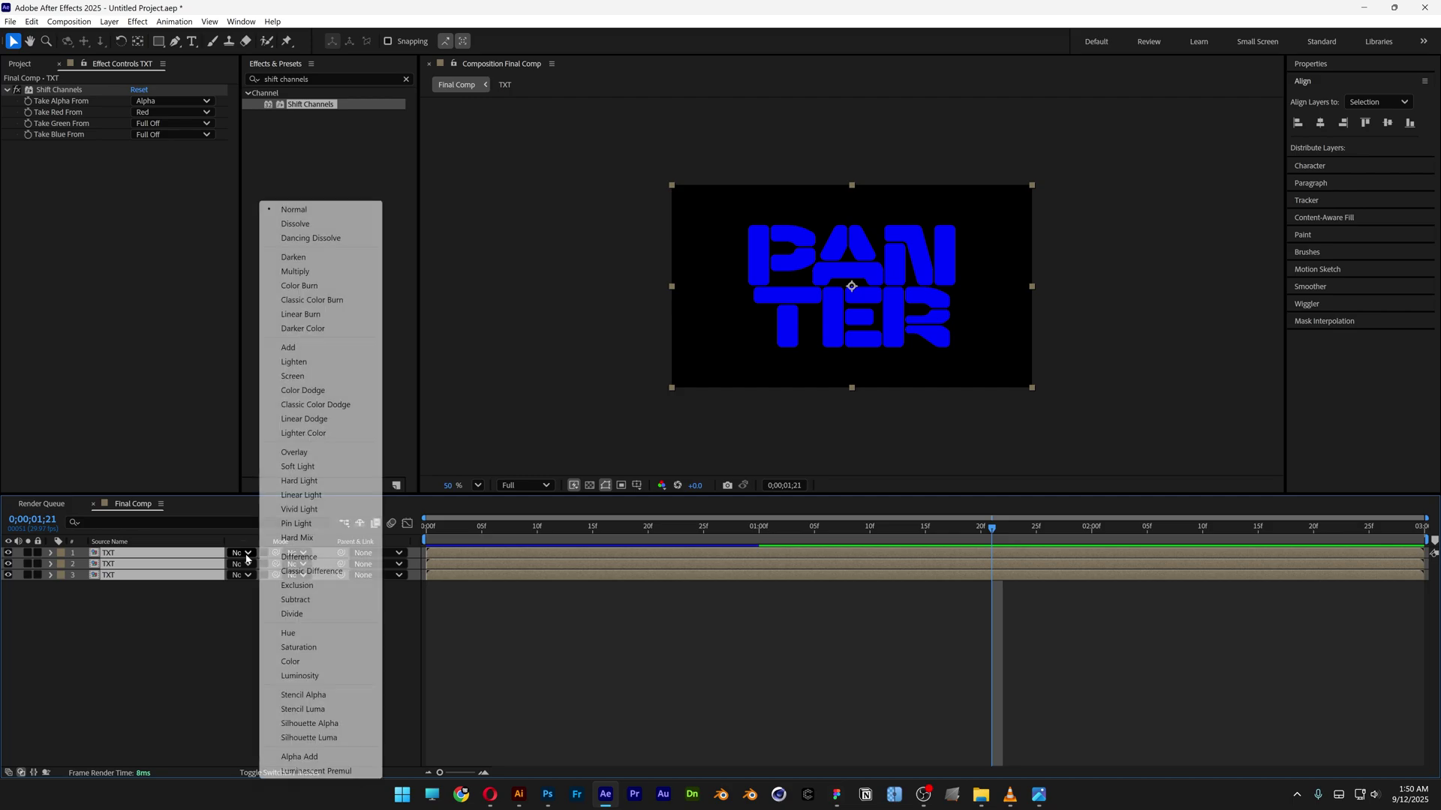
click(289, 347)
click(440, 617)
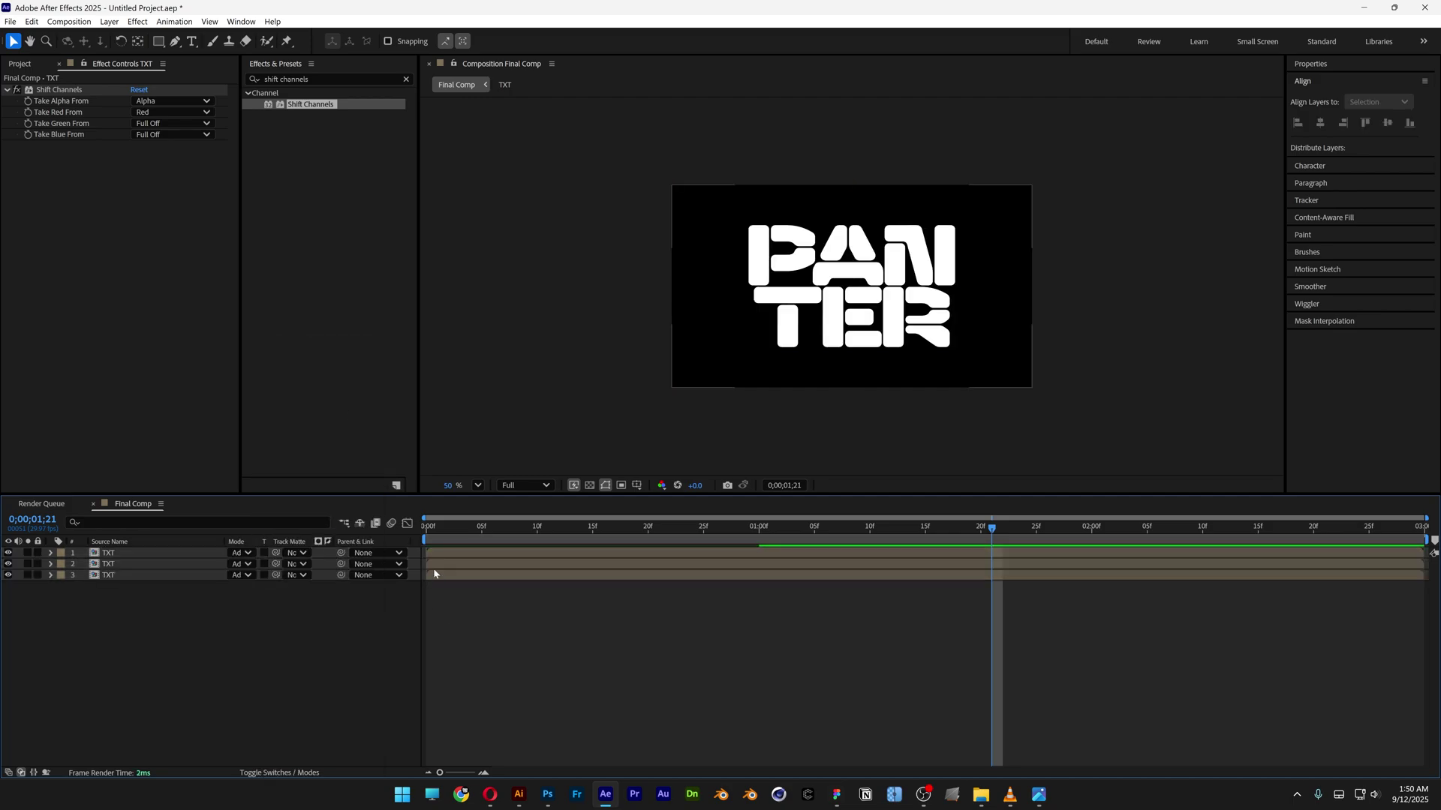
drag(438, 575, 461, 577)
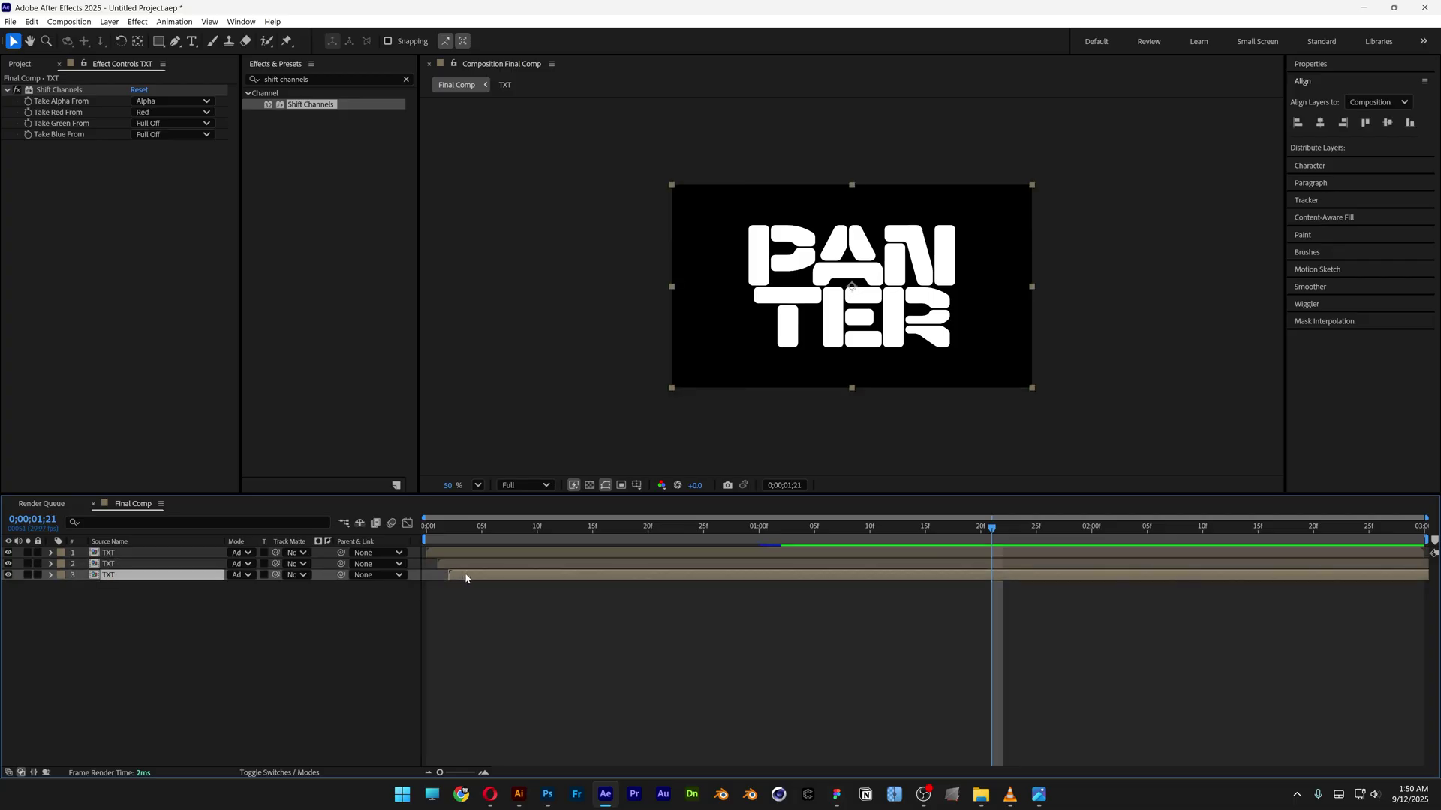
Fit the comp in the viewer, preview the RGB fringes around frames 14–17, and open the TXT precomp
click(469, 608)
key(Home)
click(477, 486)
click(509, 515)
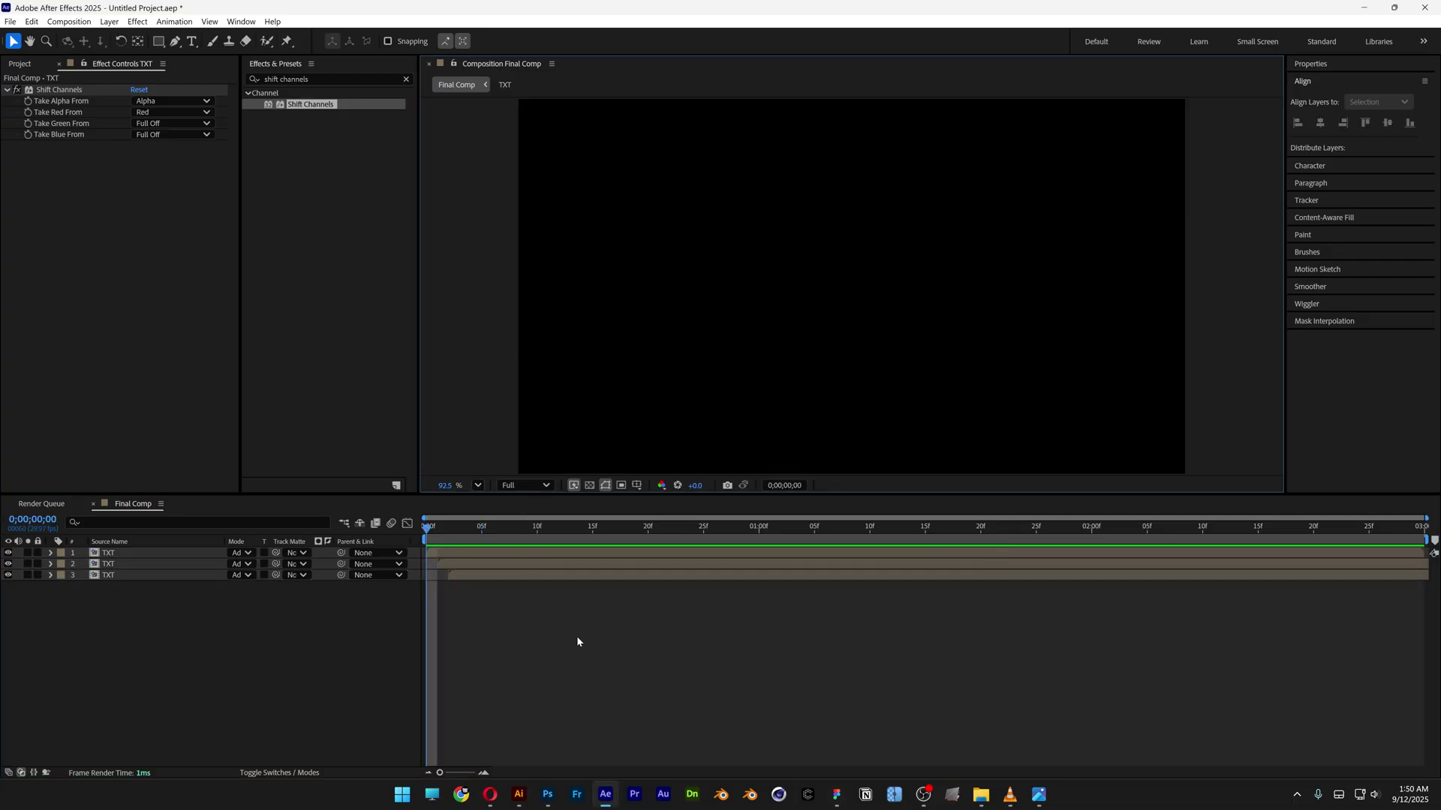
key(space)
click(580, 520)
drag(580, 520, 613, 519)
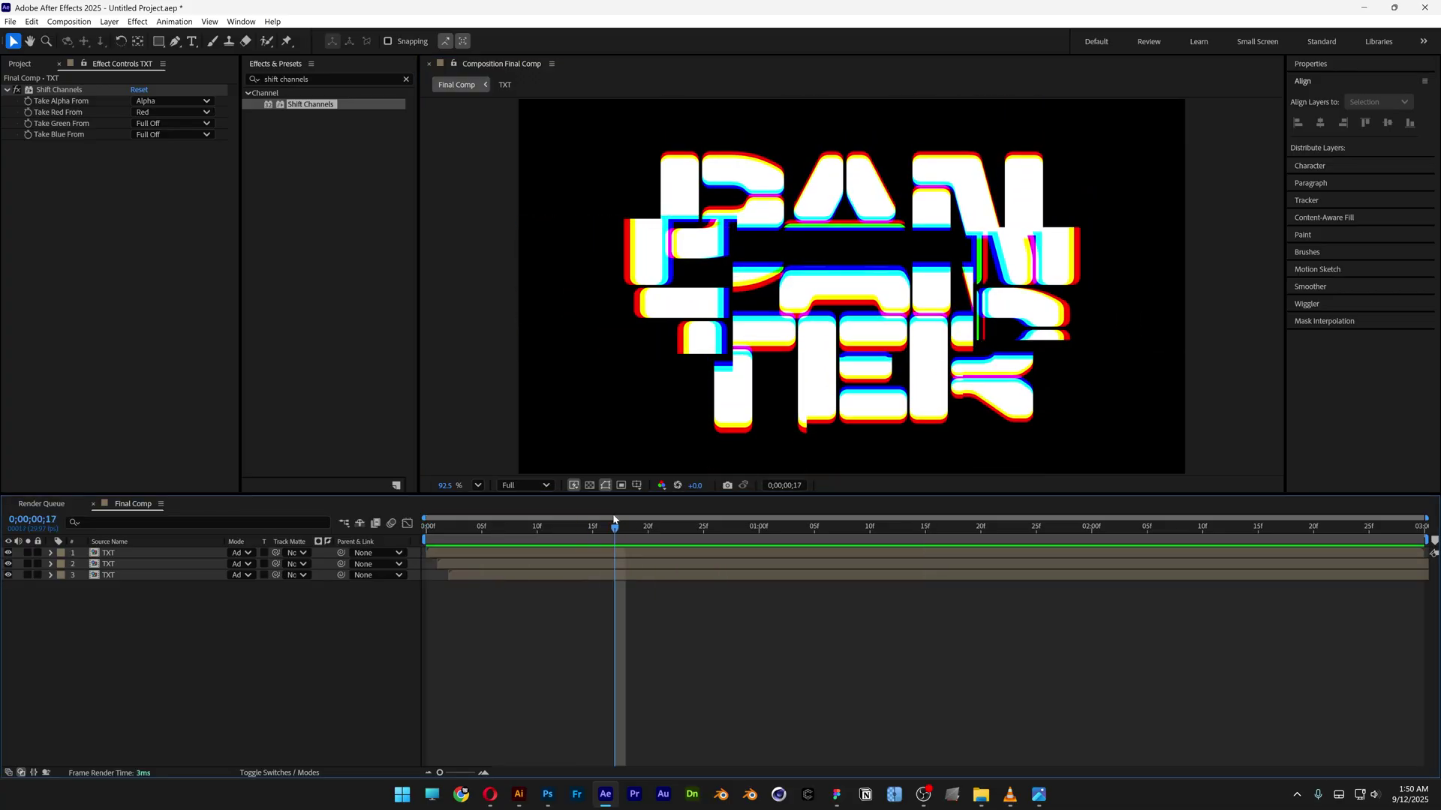
double_click(123, 563)
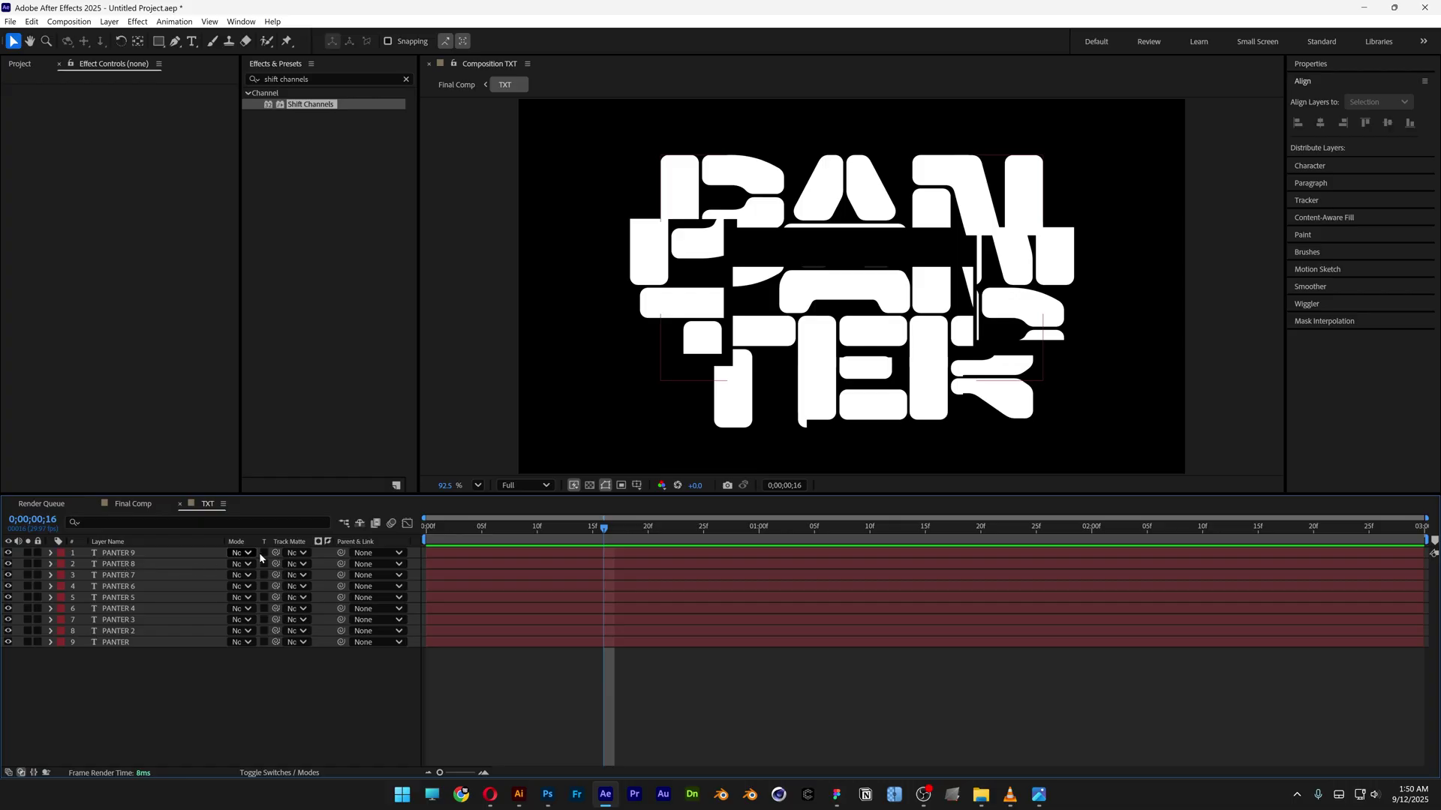
Shift PANTER 9, PANTER 4, PANTER 8 and the bottom PANTER layer to later start frames, then preview
click(445, 556)
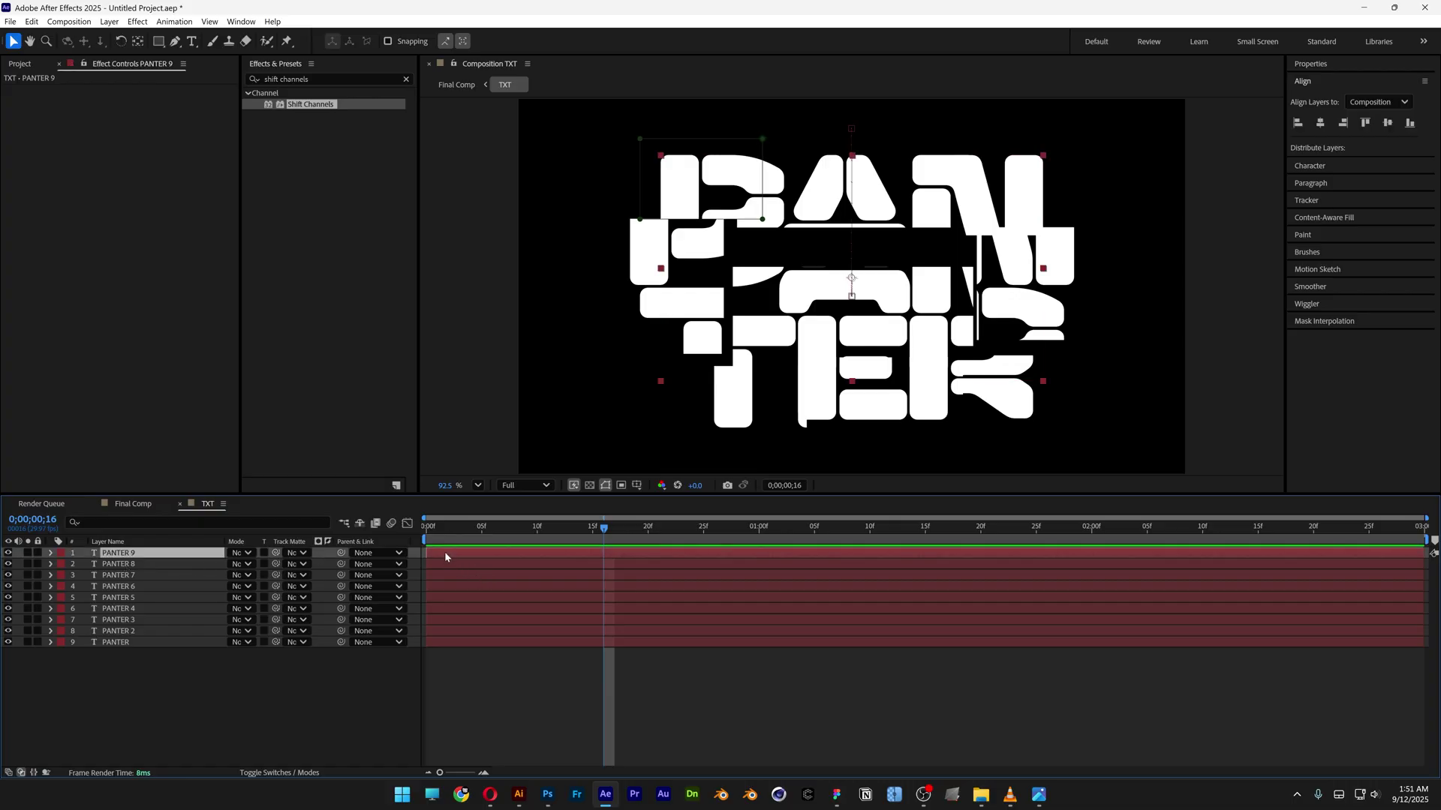
drag(444, 551, 725, 610)
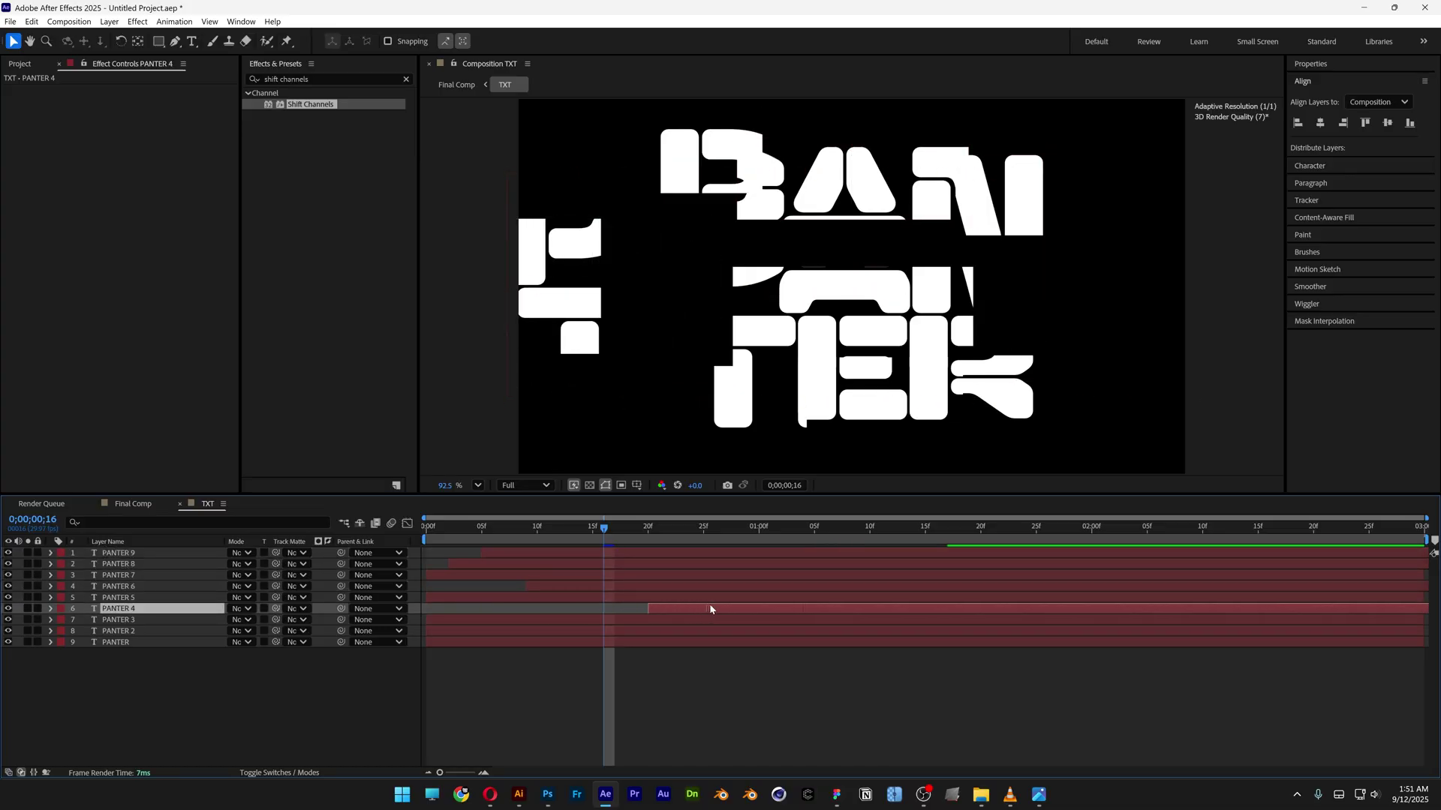
drag(519, 631, 675, 632)
drag(552, 642, 617, 639)
drag(533, 564, 655, 579)
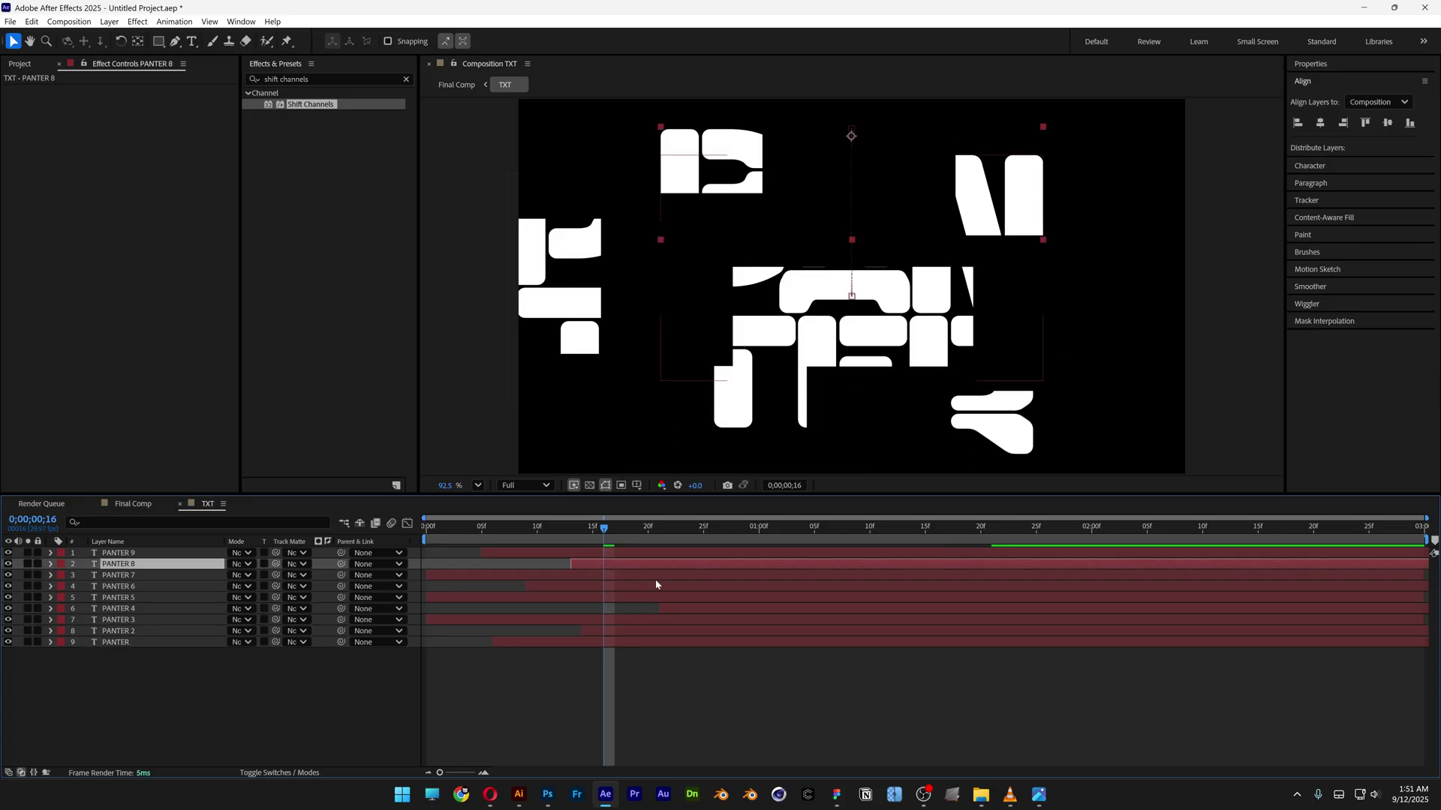
key(space)
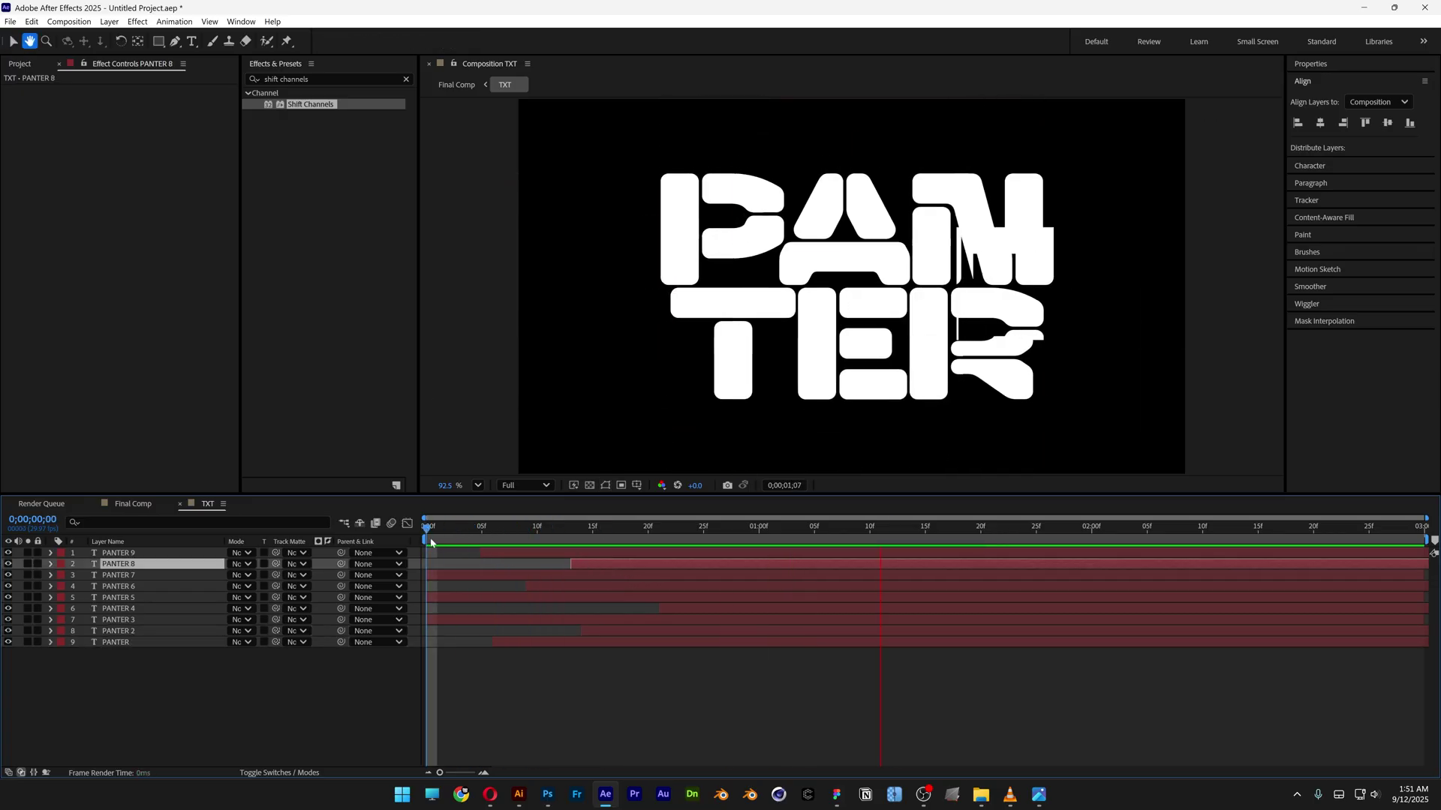
key(space)
In Final Comp, offset the third TXT layer one frame later and preview the glitch
click(133, 504)
key(space)
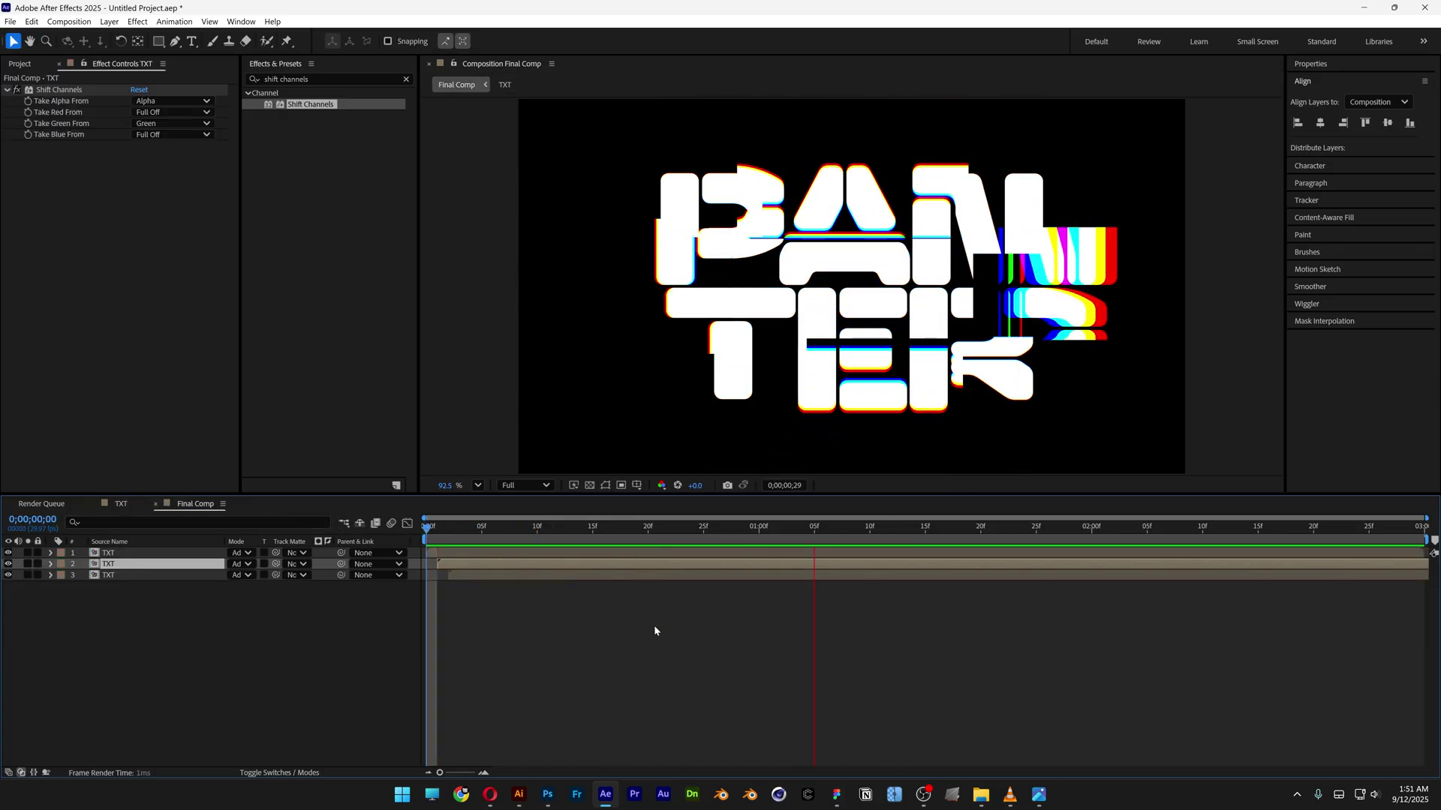
key(space)
drag(476, 576, 487, 577)
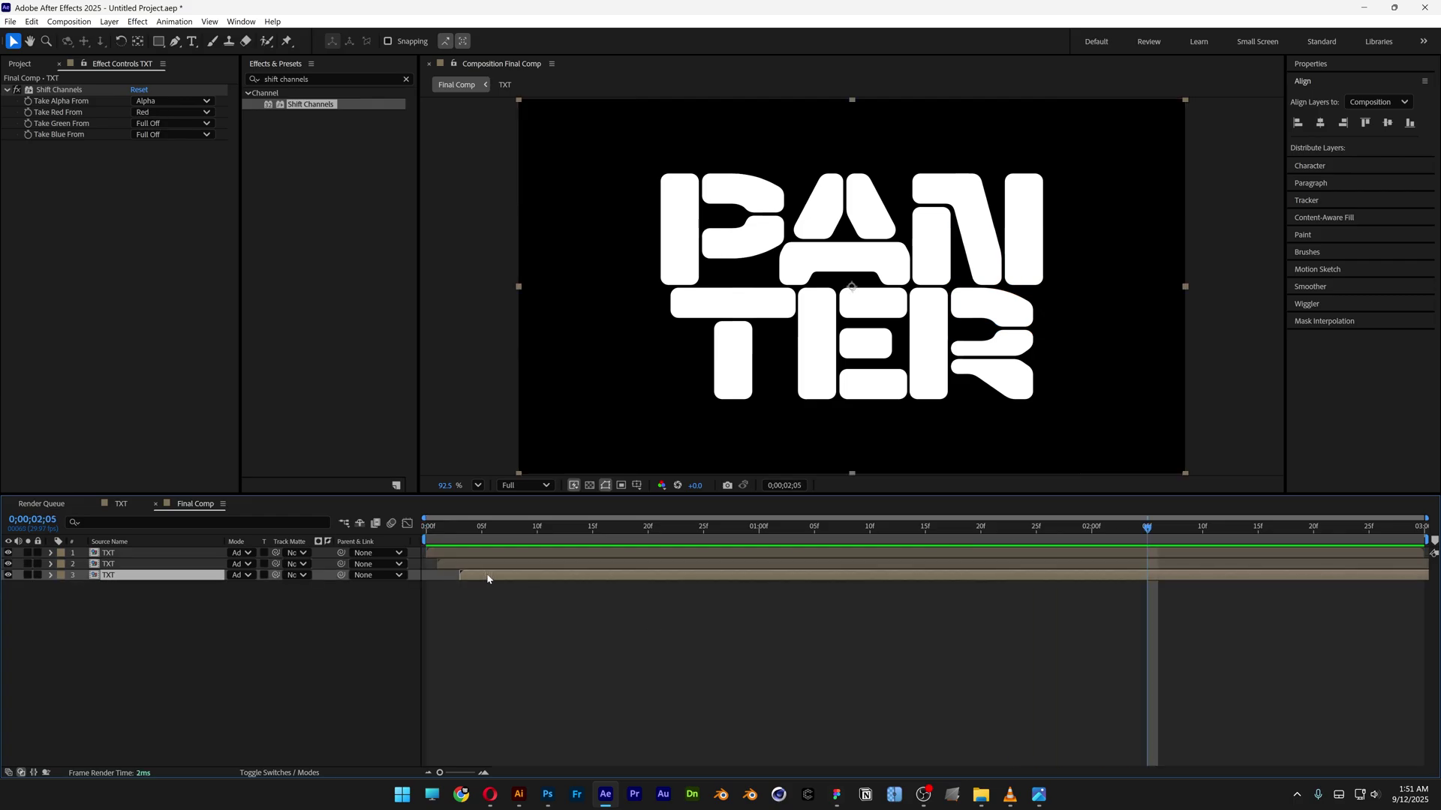
click(476, 566)
click(330, 576)
key(space)
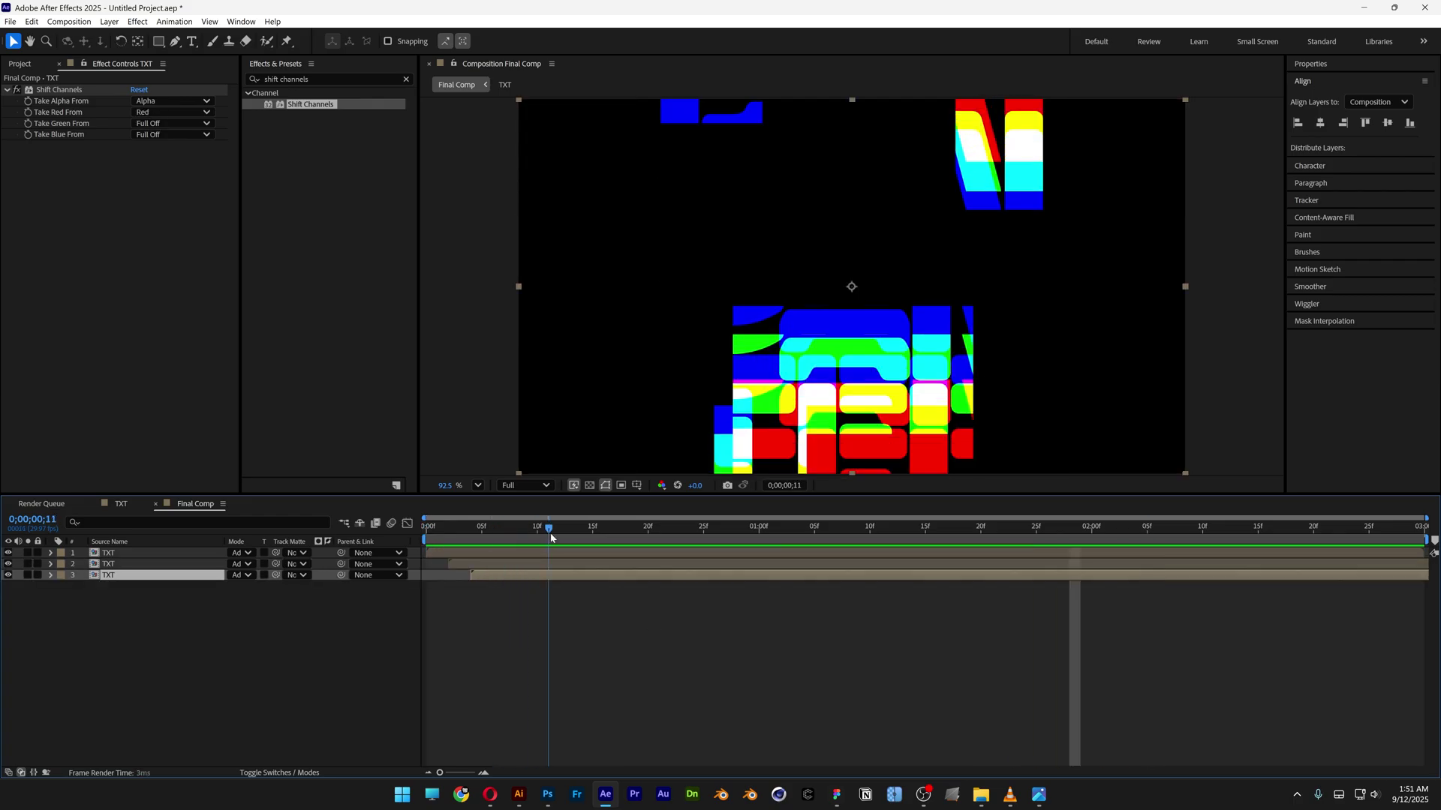
Add a new adjustment layer on top and rename it FX
right_click(218, 645)
mouse_move(315, 492)
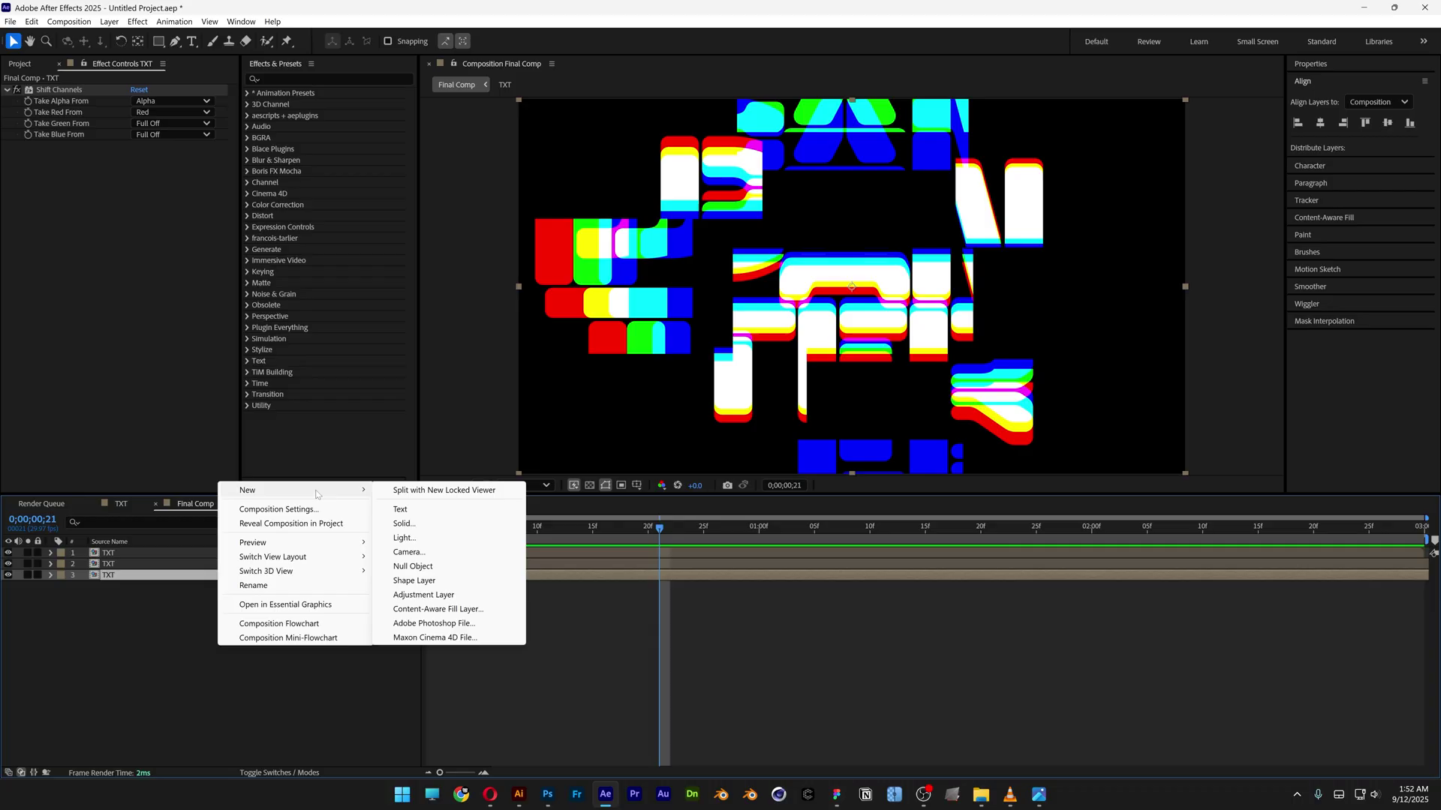
click(424, 595)
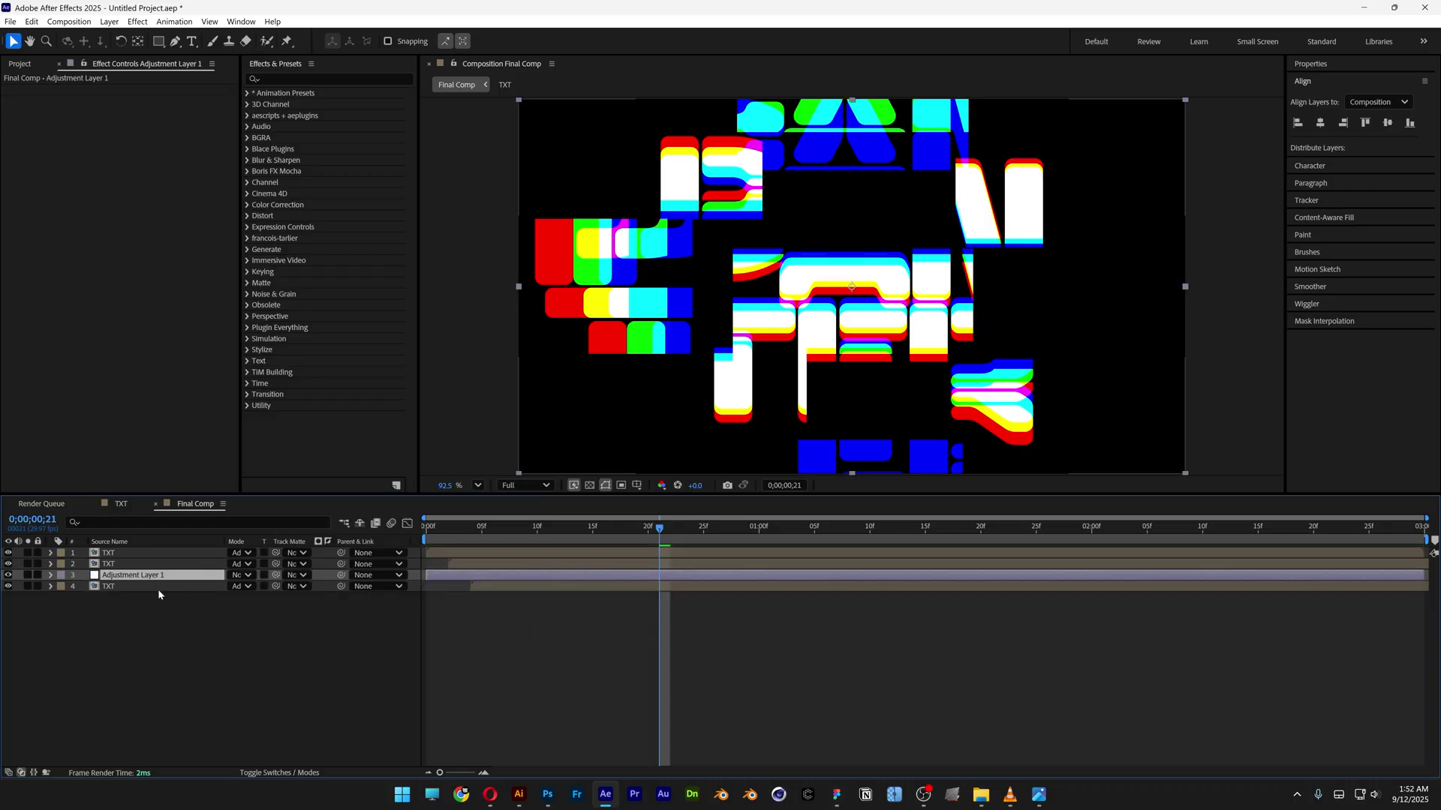
right_click(147, 553)
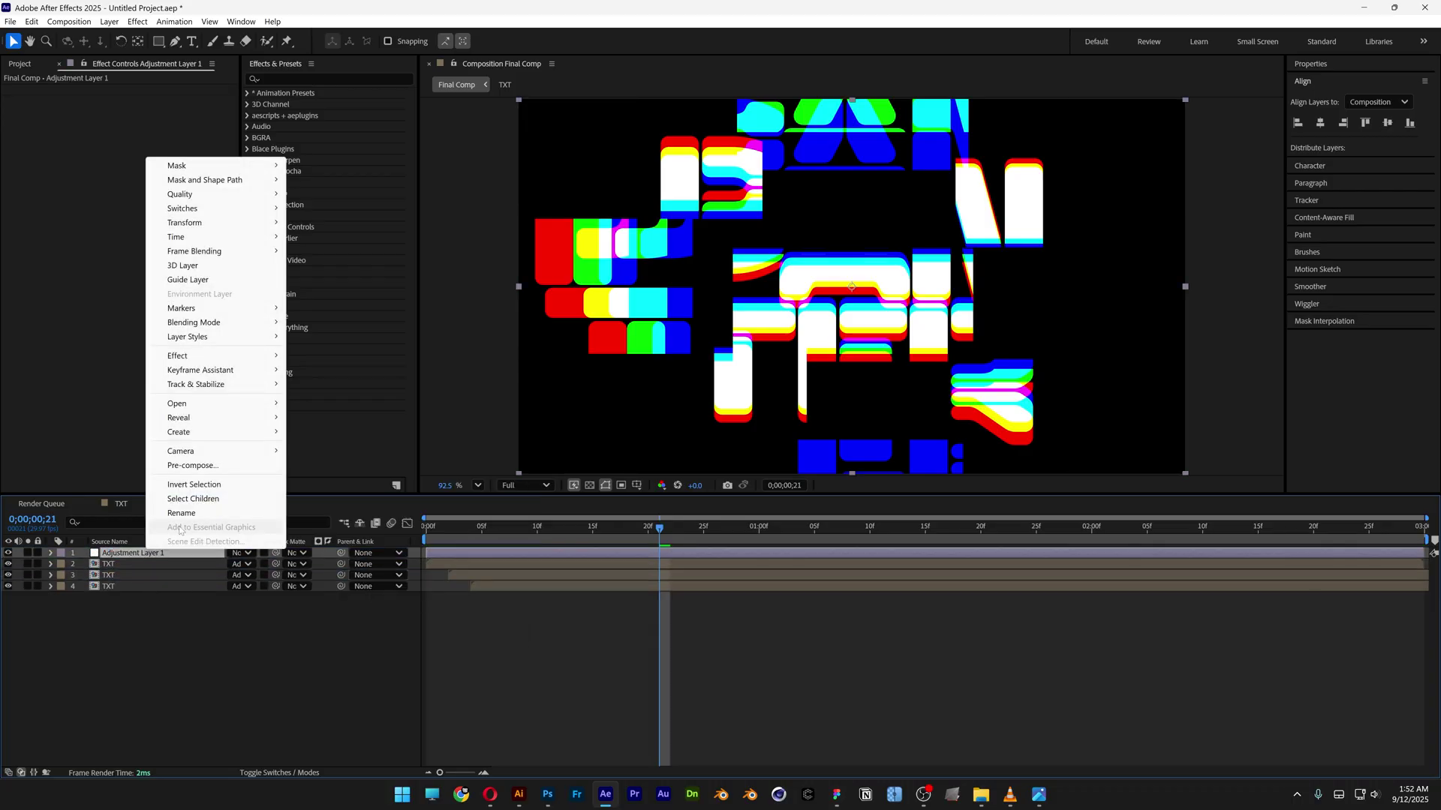
click(183, 511)
text(FX)
key(Return)
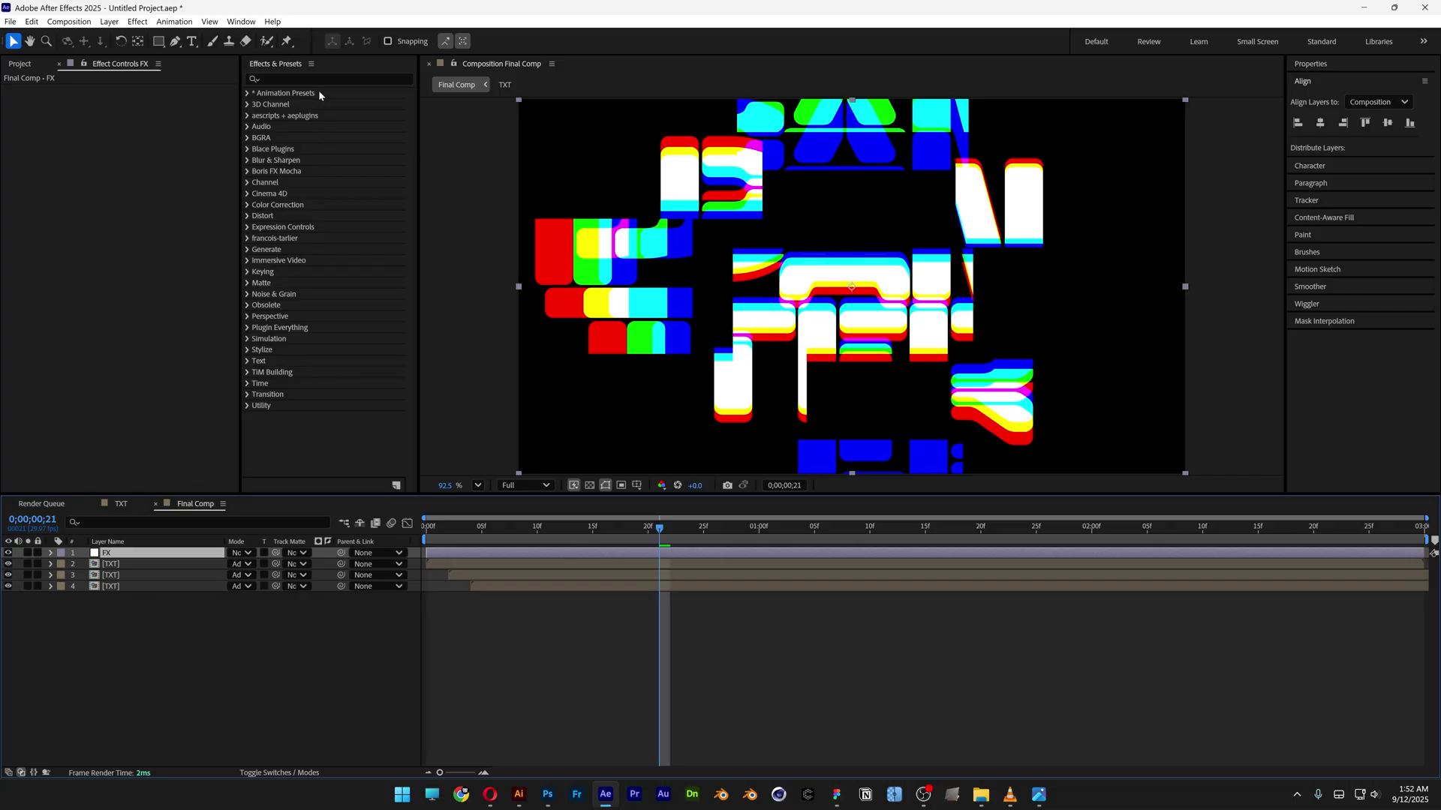
Apply Time Displacement to FX with 0.2 s max displacement and 30 fps time resolution, then preview
click(299, 78)
text(time displacement)
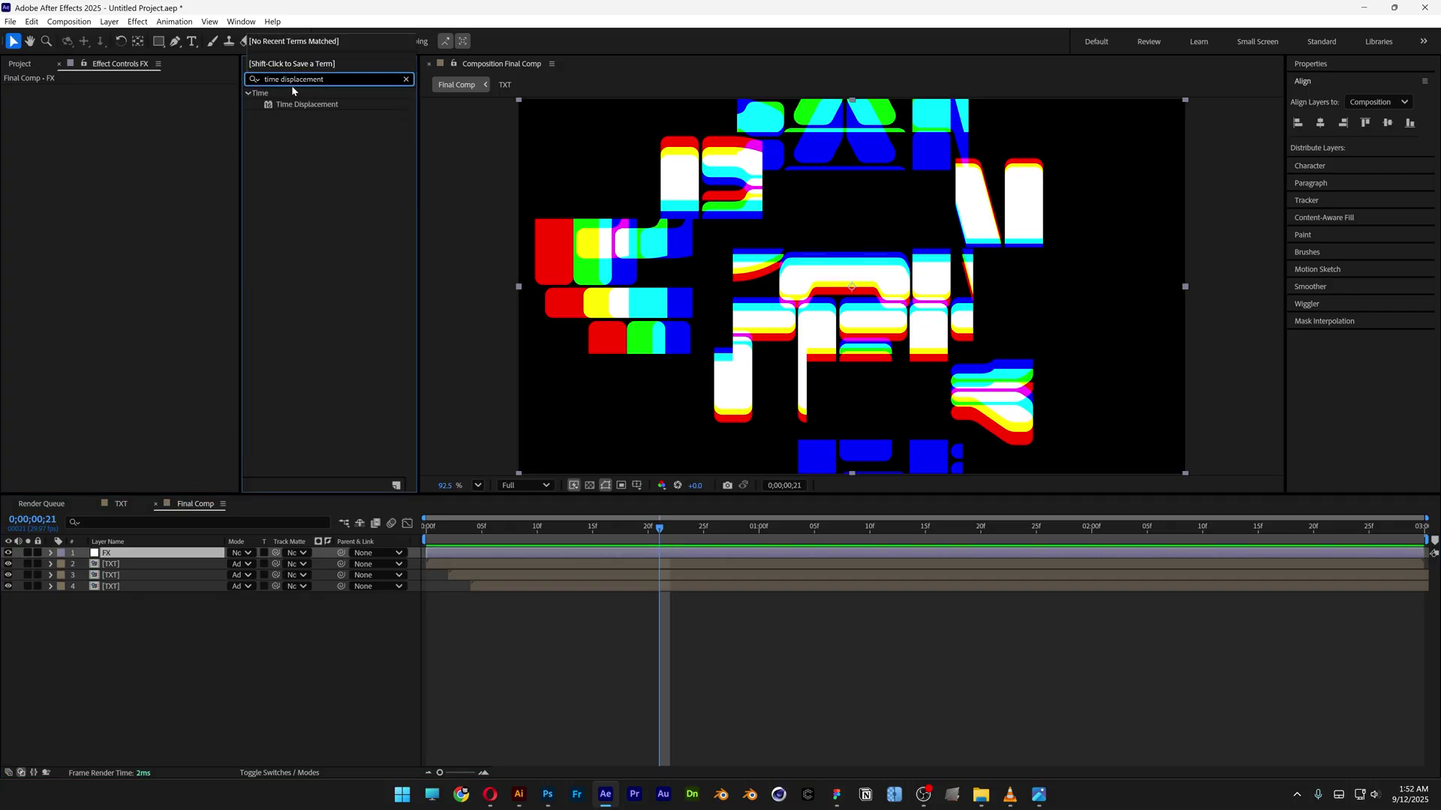
drag(299, 108, 137, 550)
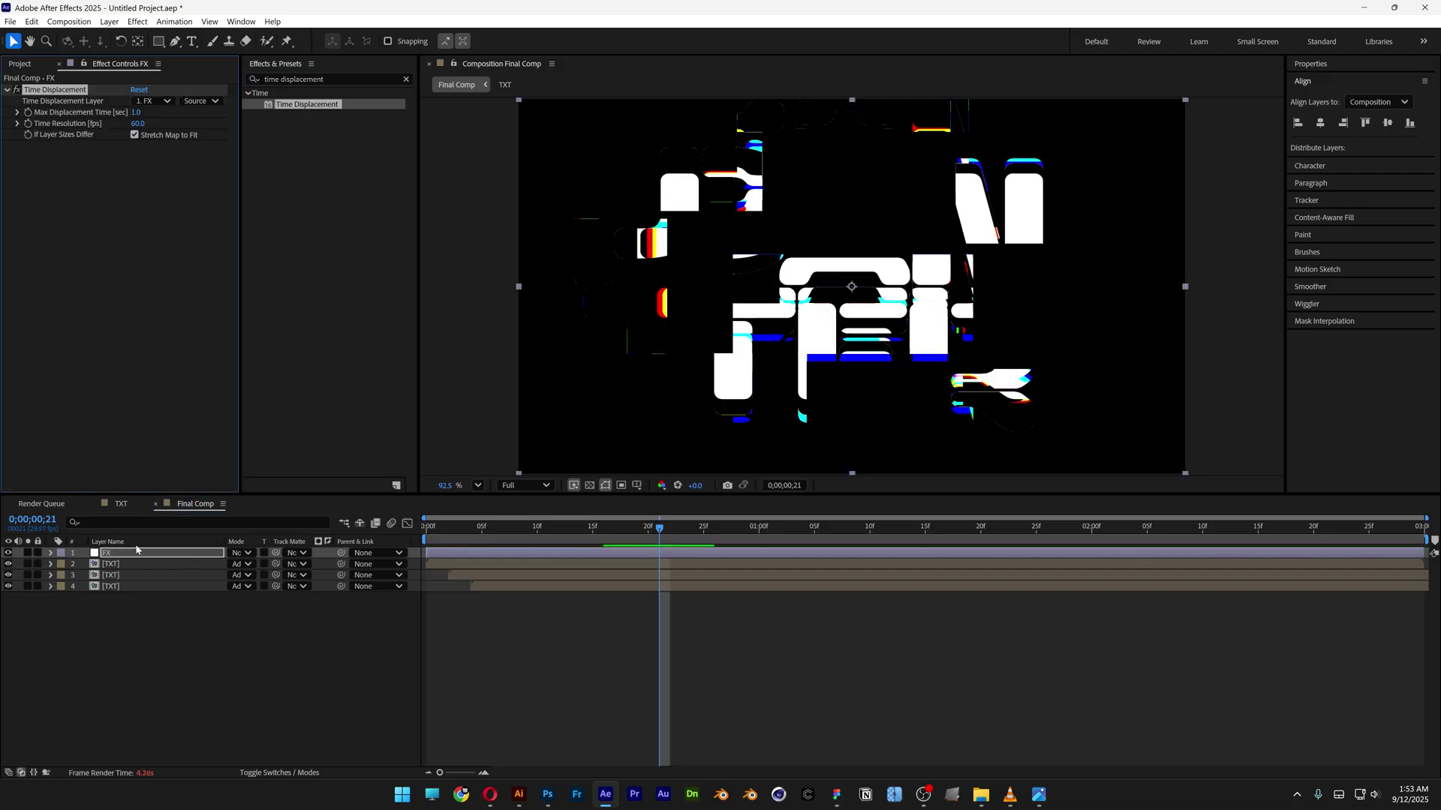
click(138, 112)
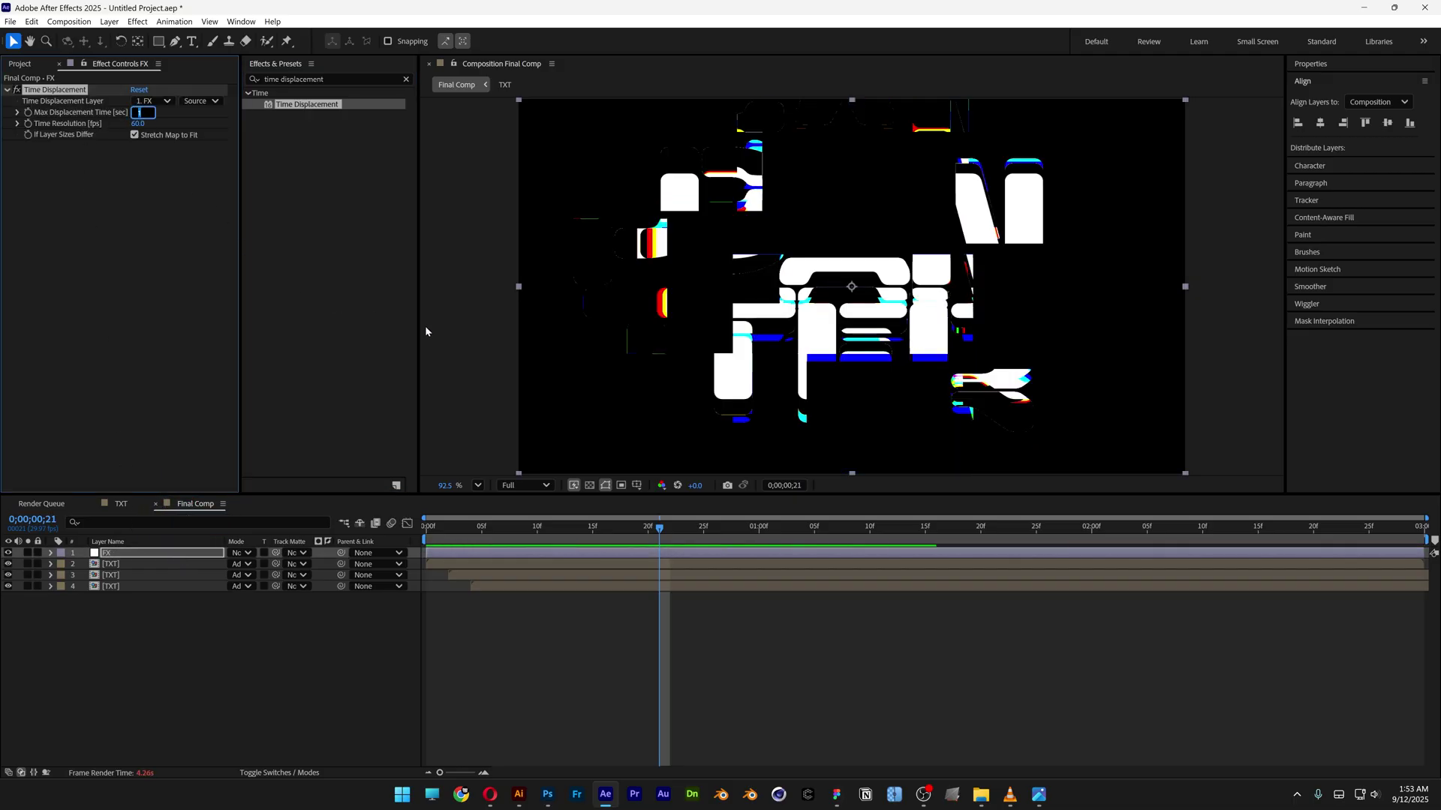
key(Return)
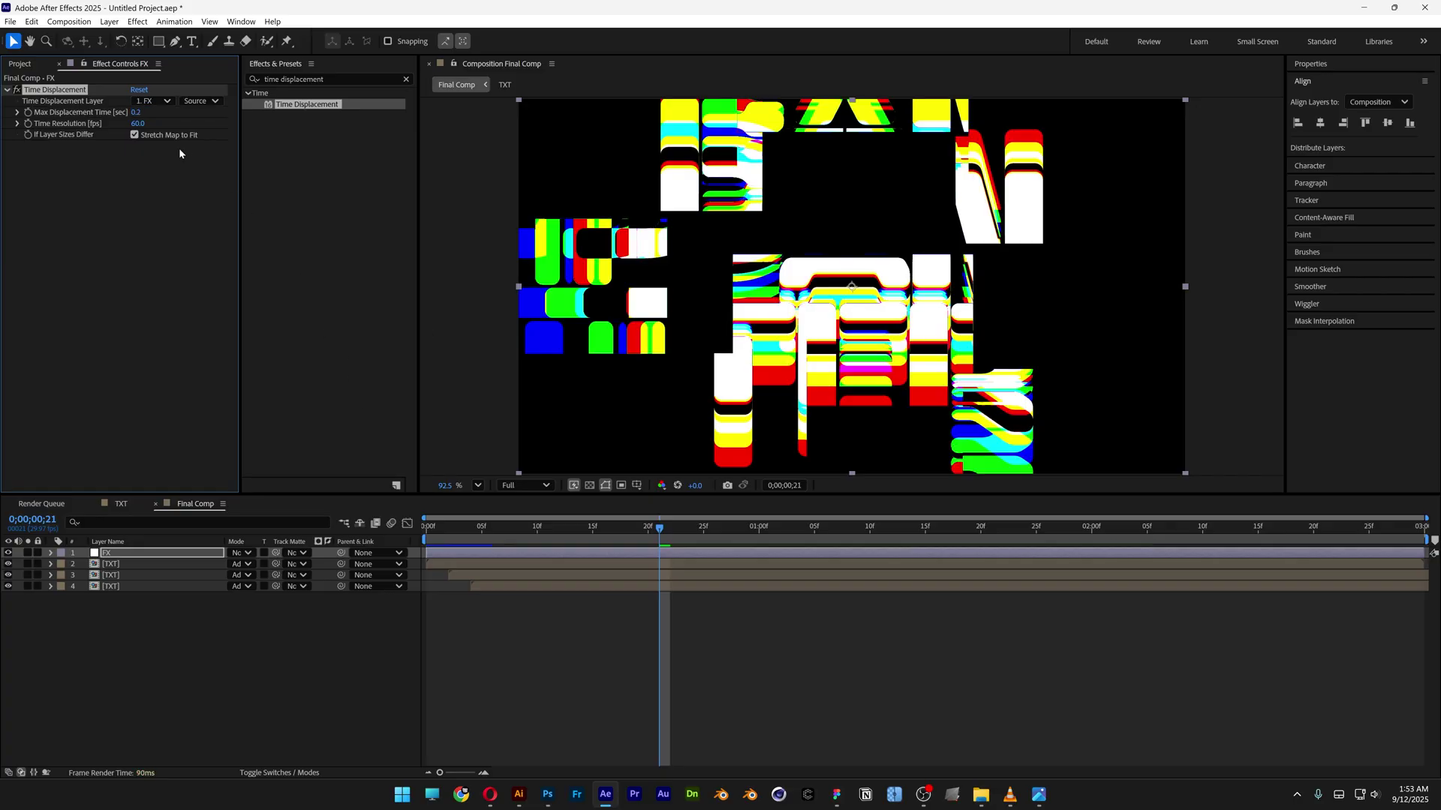
text(3)
key(Return)
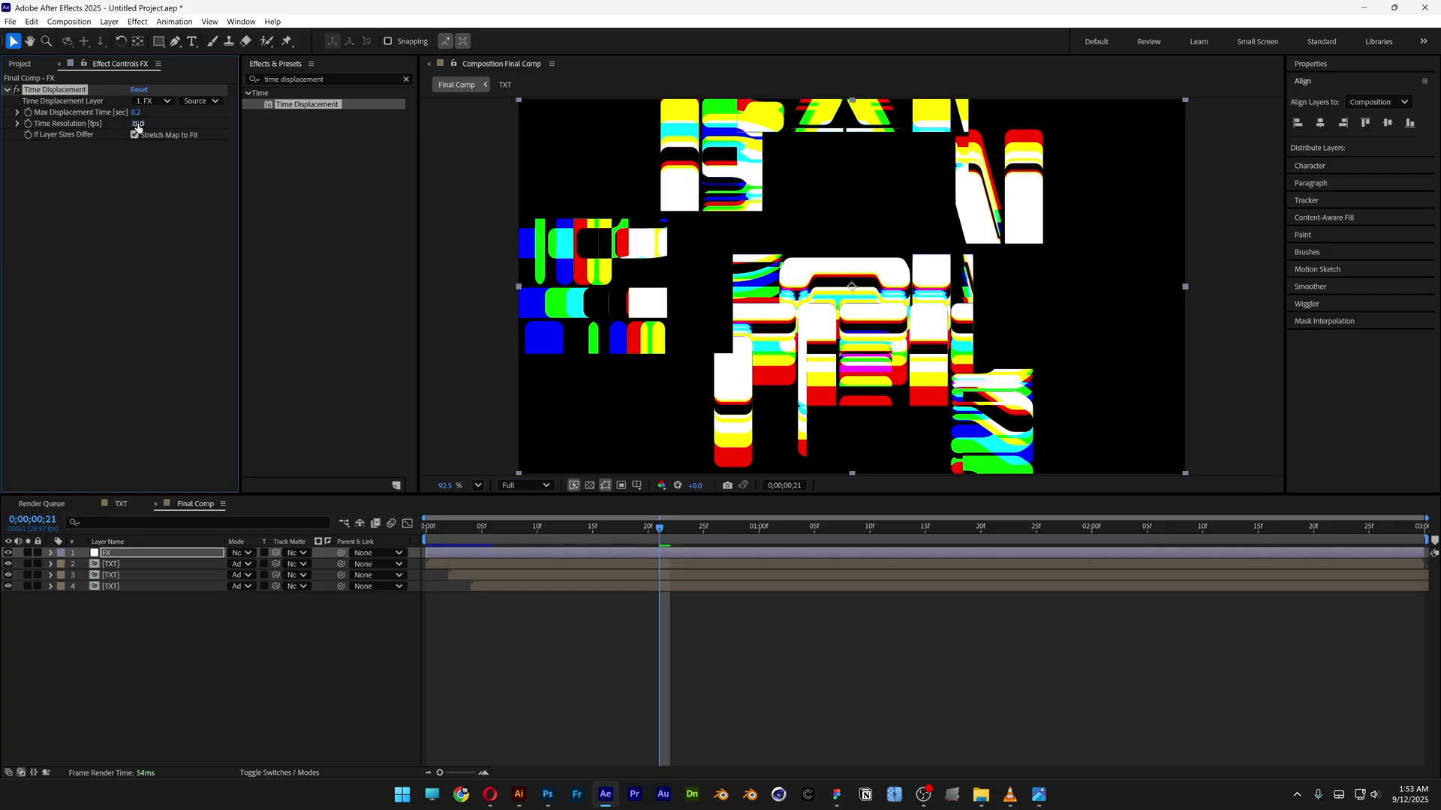
key(space)
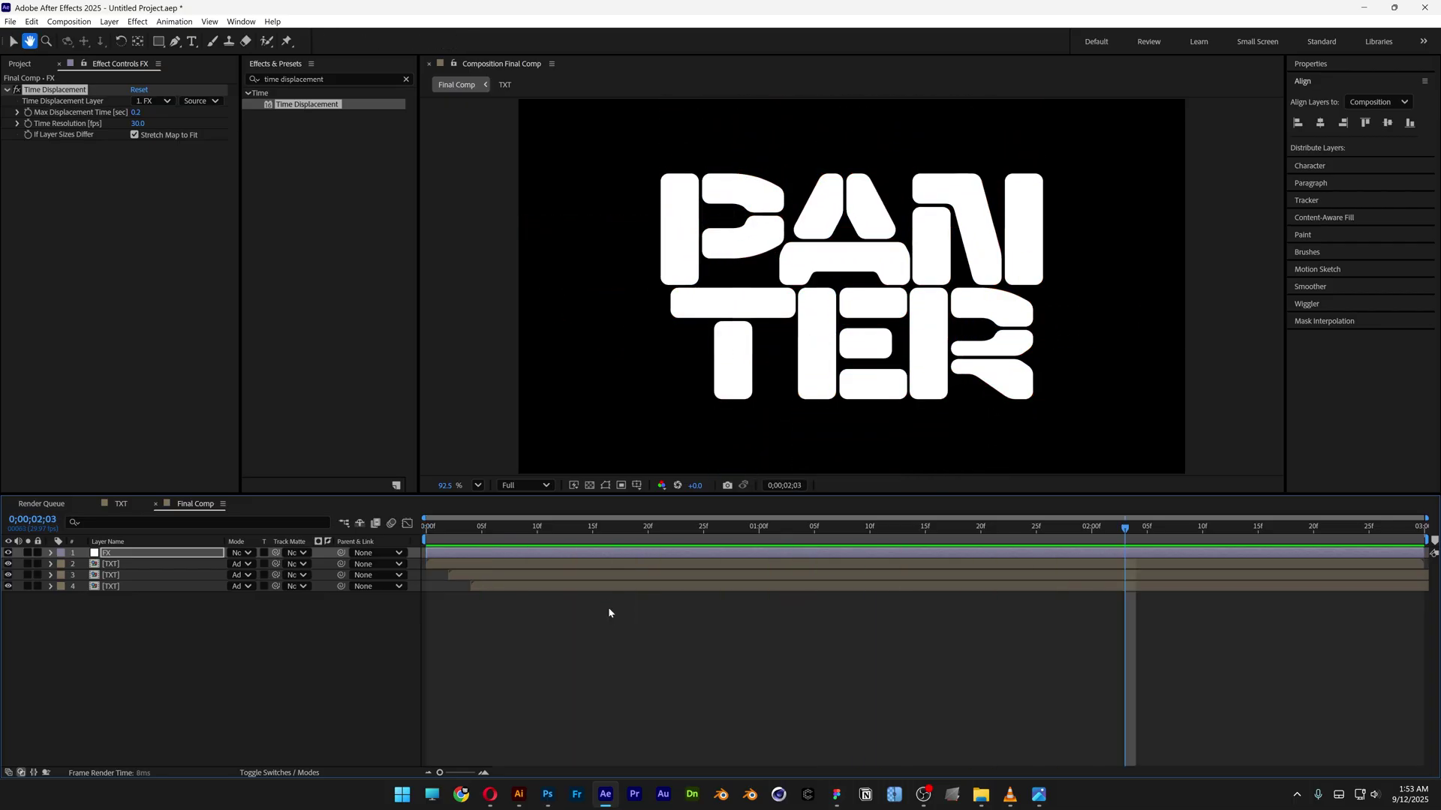
key(space)
key(ctrl+f)
Apply Glow to the FX layer with a Glow Radius of 150
text(glow)
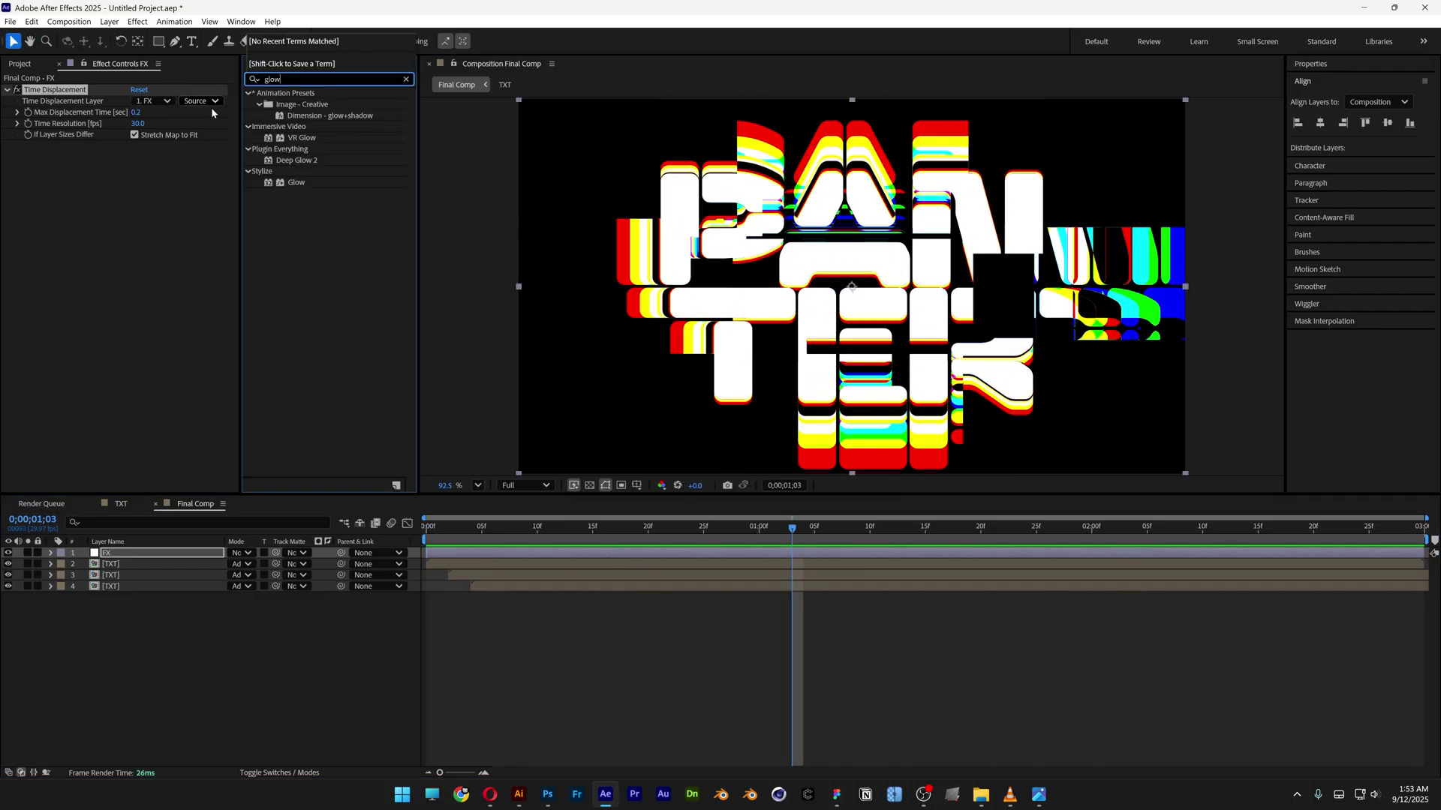
drag(292, 188, 122, 224)
click(138, 181)
text(1)
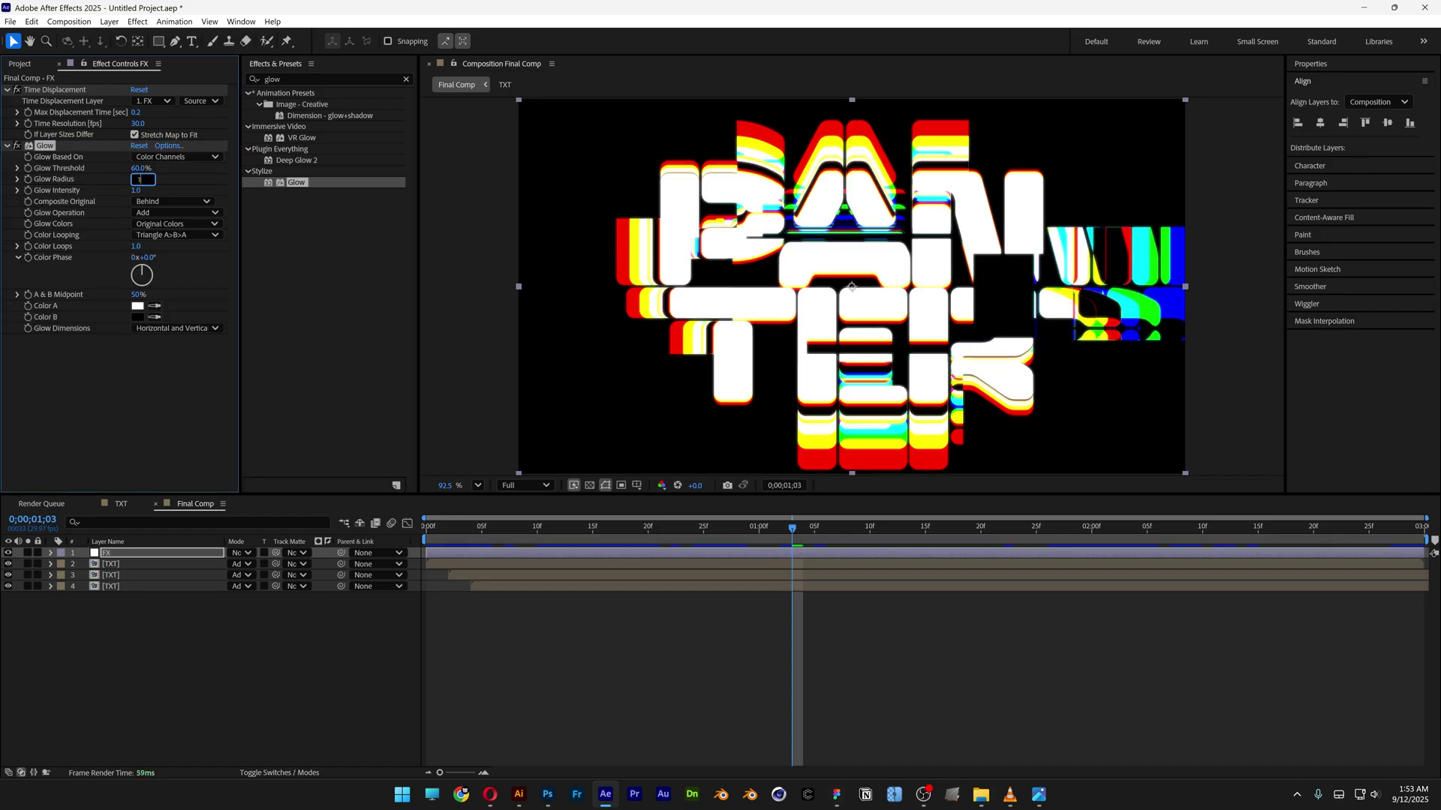
text(50)
key(Return)
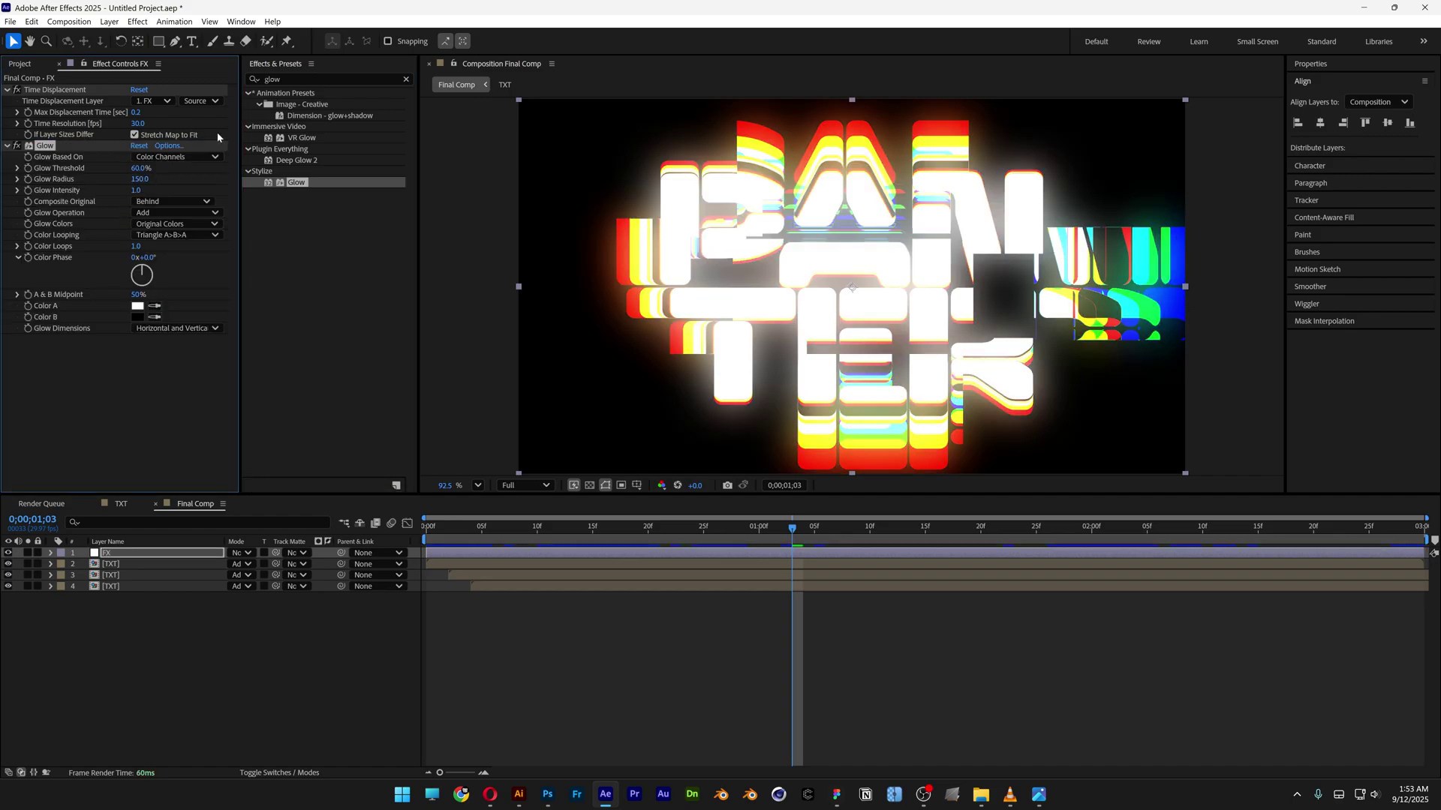
Add Noise to FX at 70% and play the finished glitch from the first frame
click(297, 79)
text(noise)
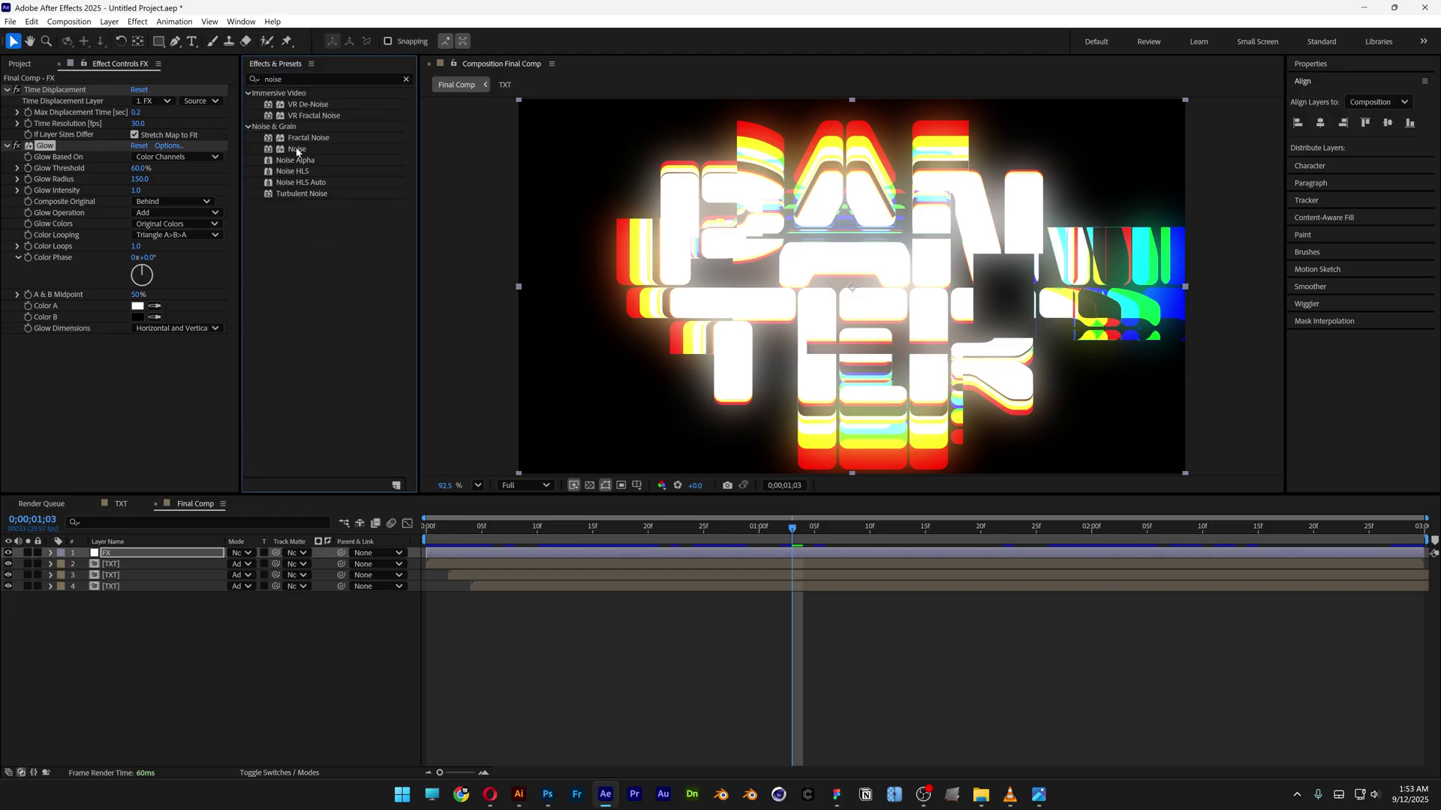
drag(297, 150, 199, 356)
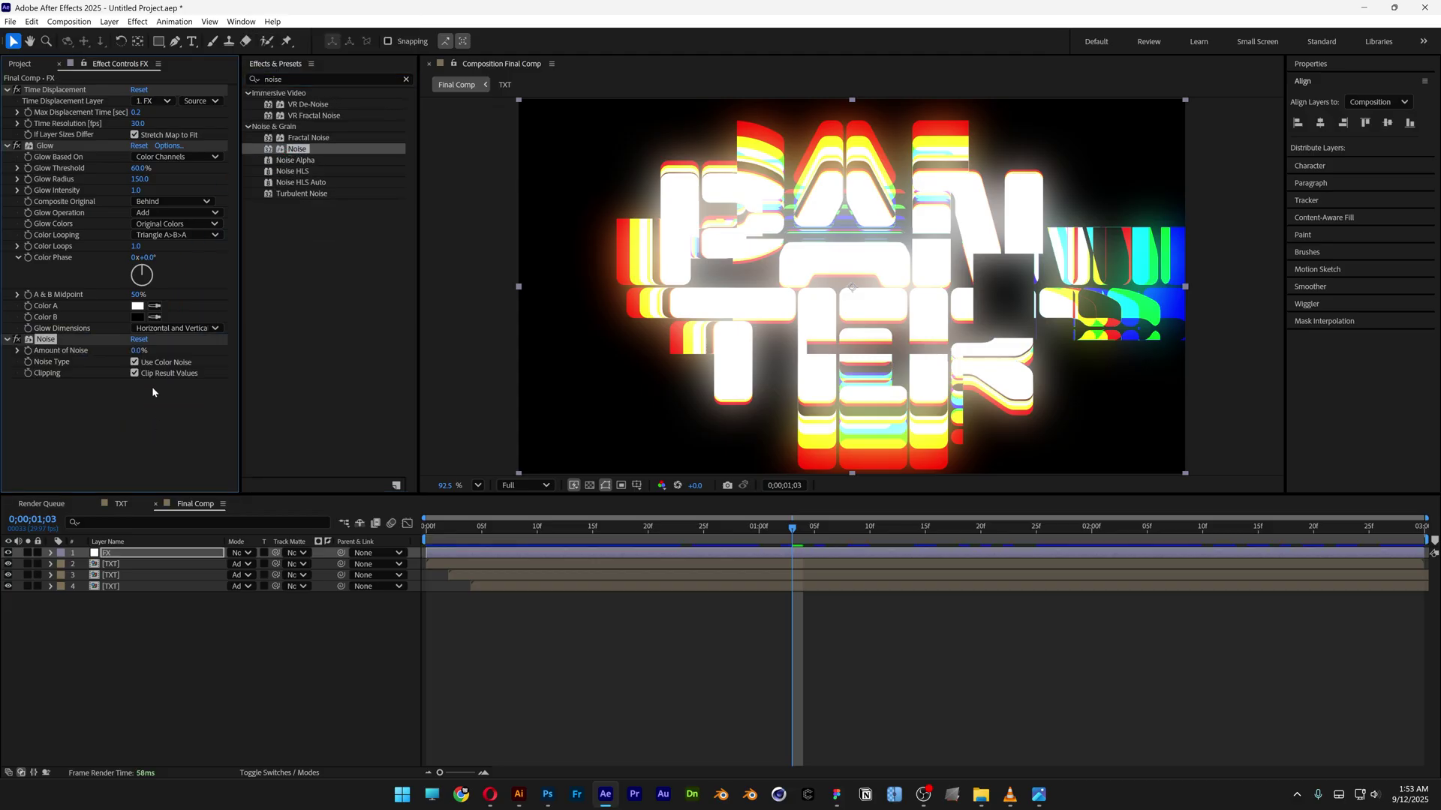
click(139, 351)
text(70)
key(Return)
key(Home)
key(space)
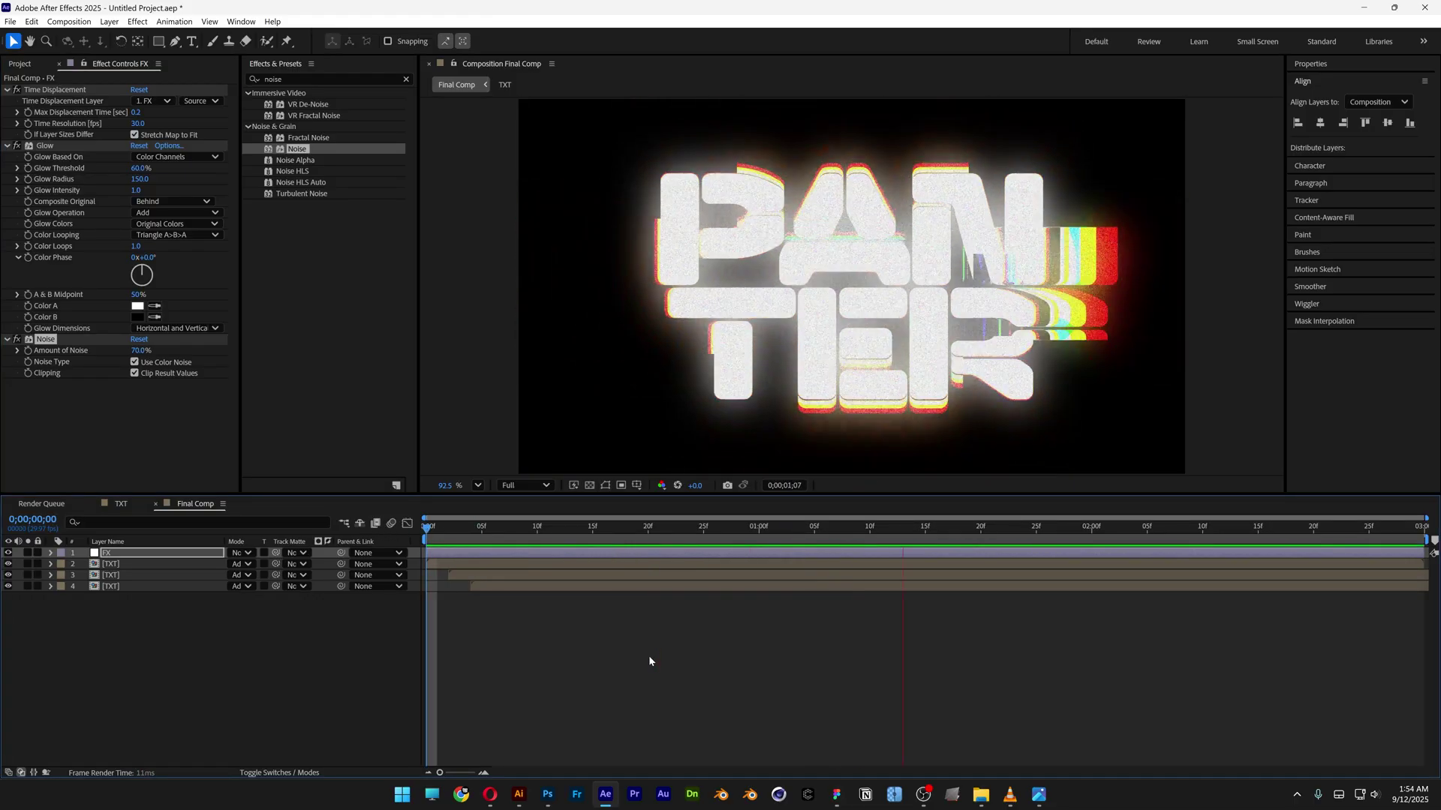